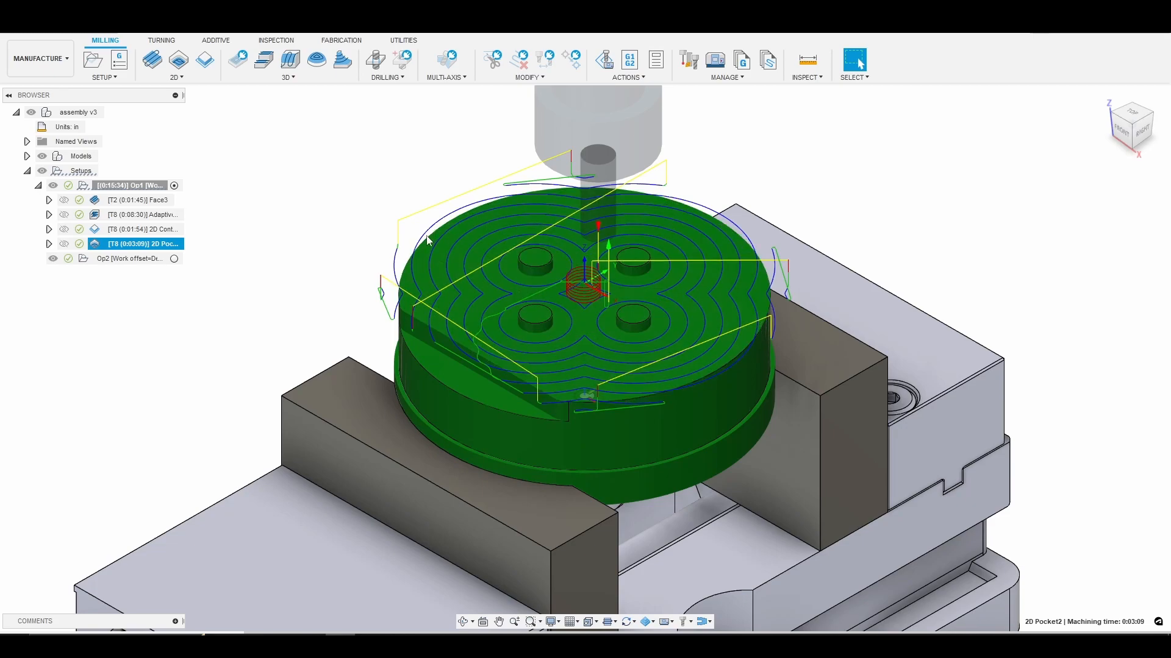
Delete the 2D Pocket2 operation from the Op1 setup.
scroll(438, 256, up, 2)
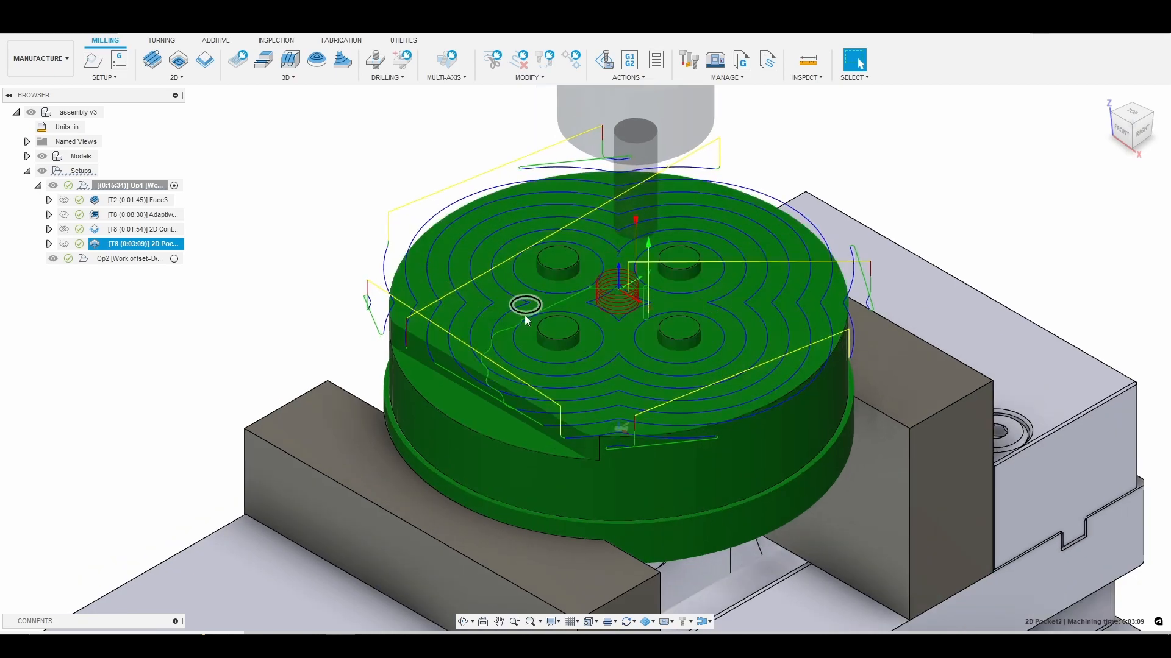
scroll(524, 316, down, 2)
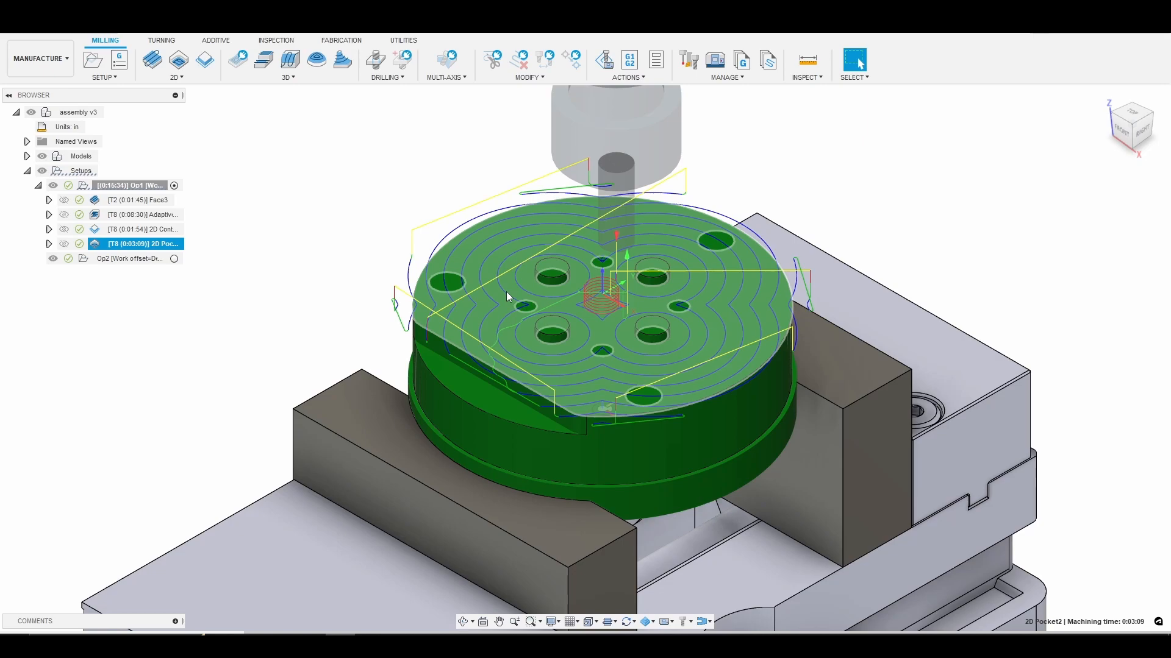
scroll(506, 291, up, 3)
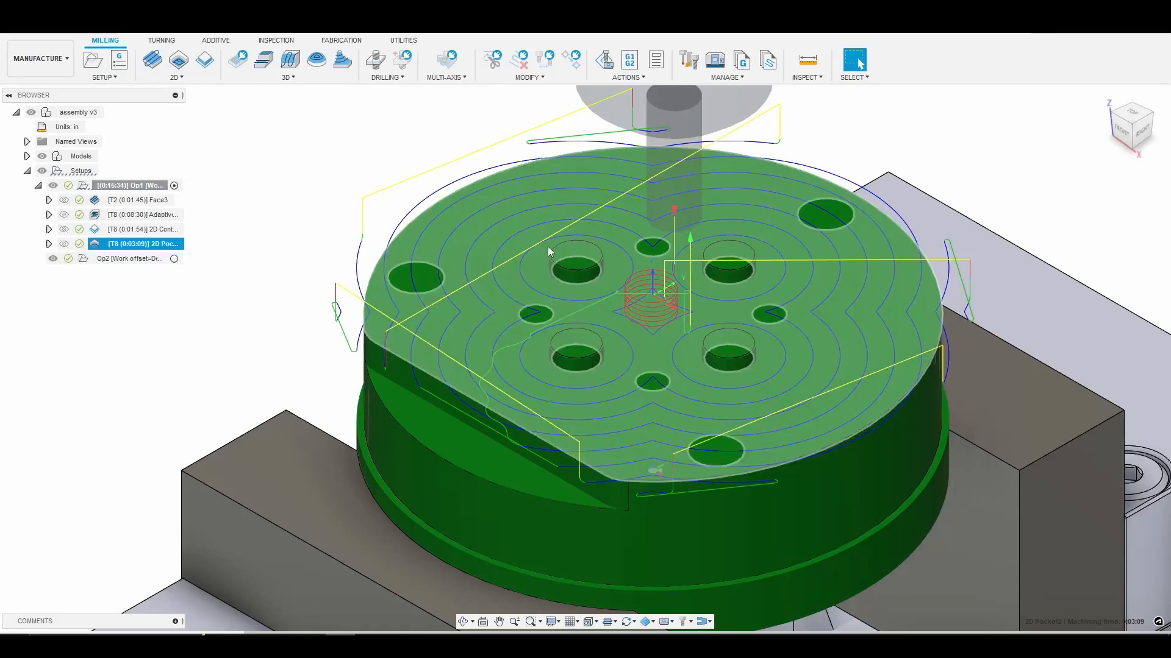
click(171, 243)
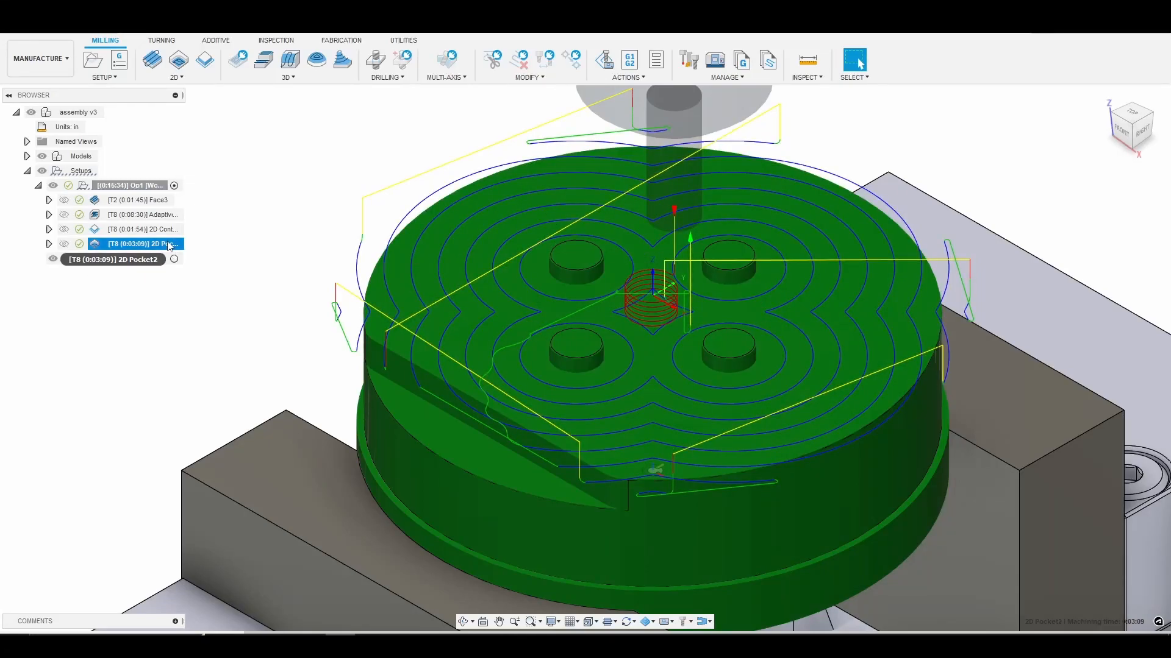
click(241, 241)
double_click(181, 244)
key(Delete)
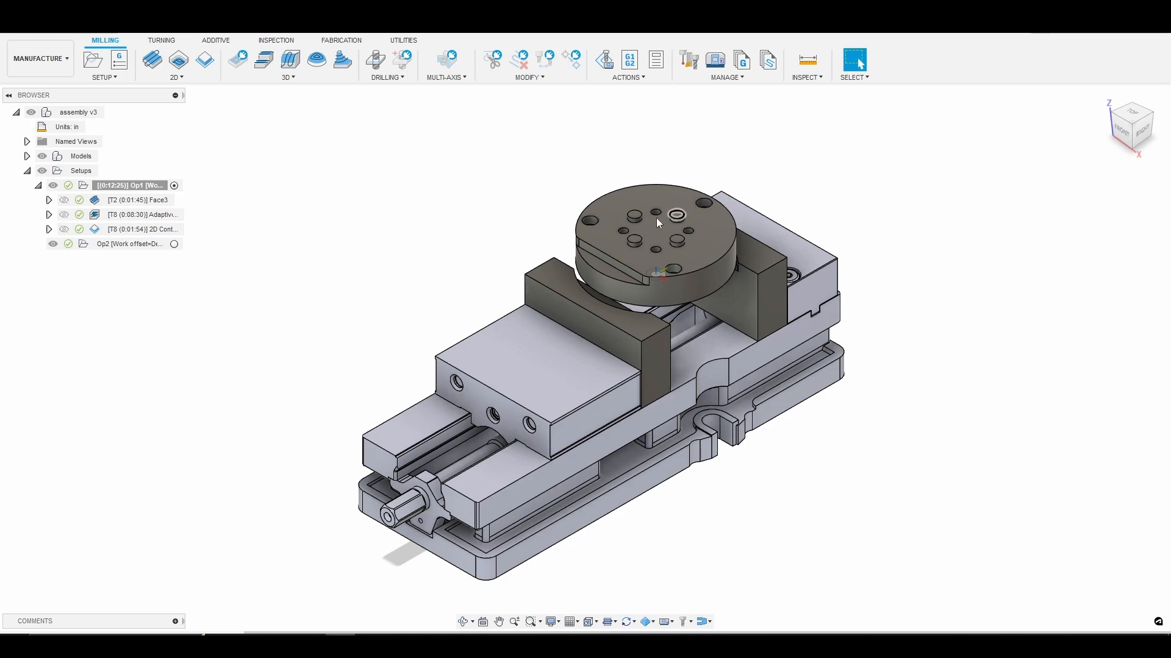
Create a 3D Flat finishing operation in Op1 using tool 8, the 3/8" gorilla silverback flat end mill.
click(288, 79)
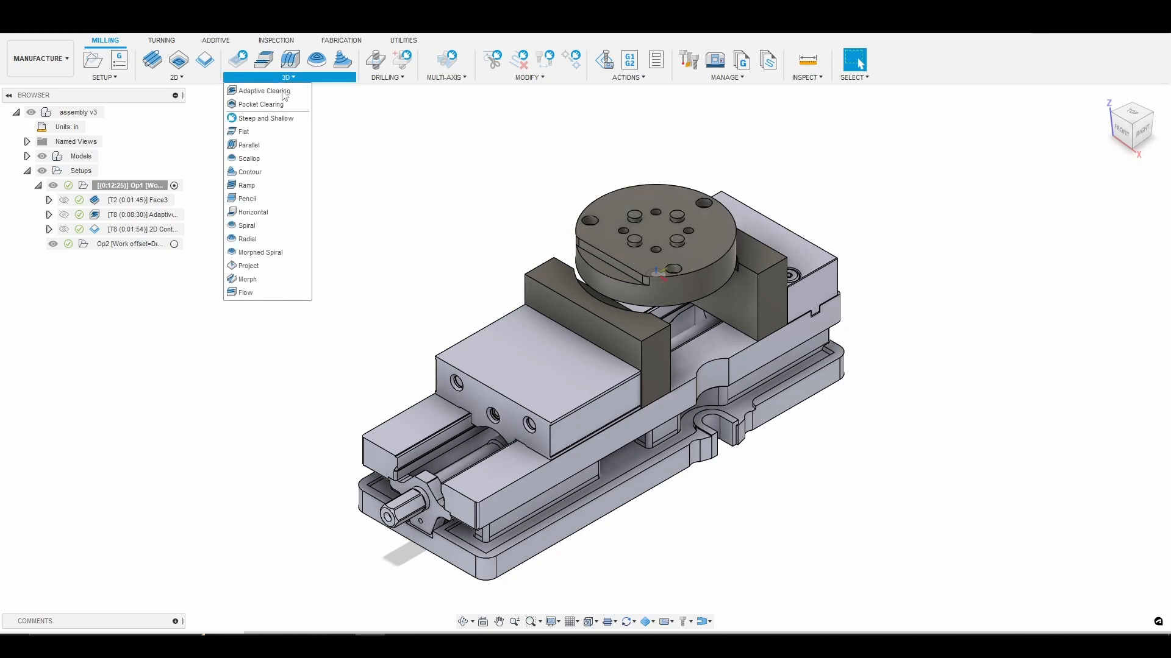
click(280, 135)
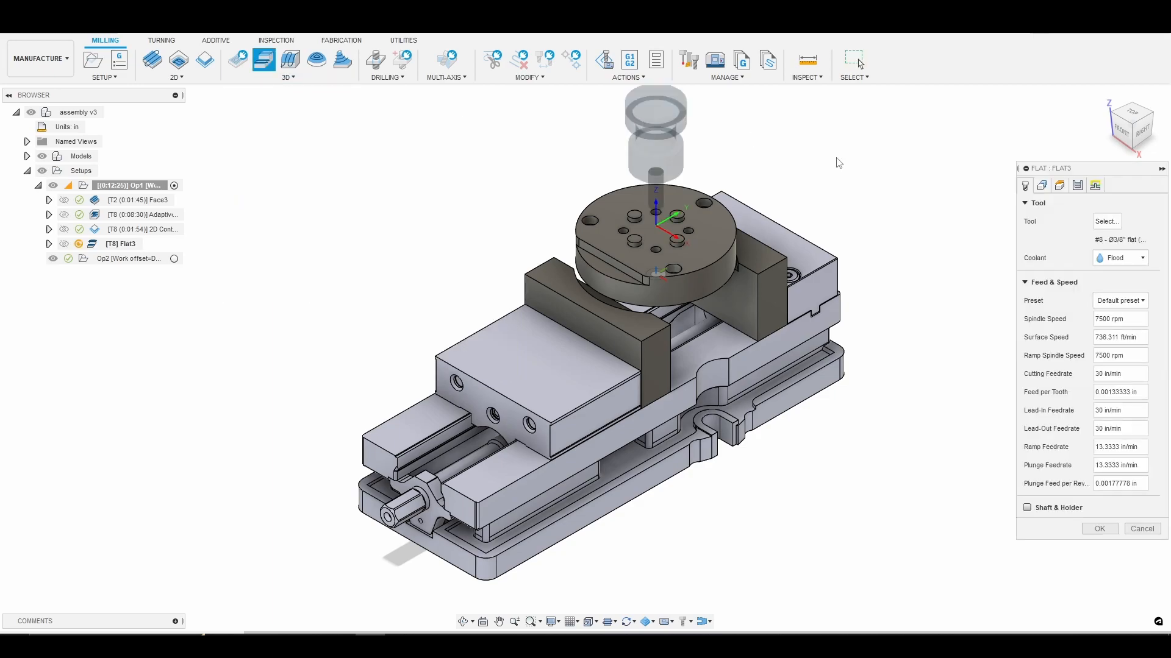
click(1107, 222)
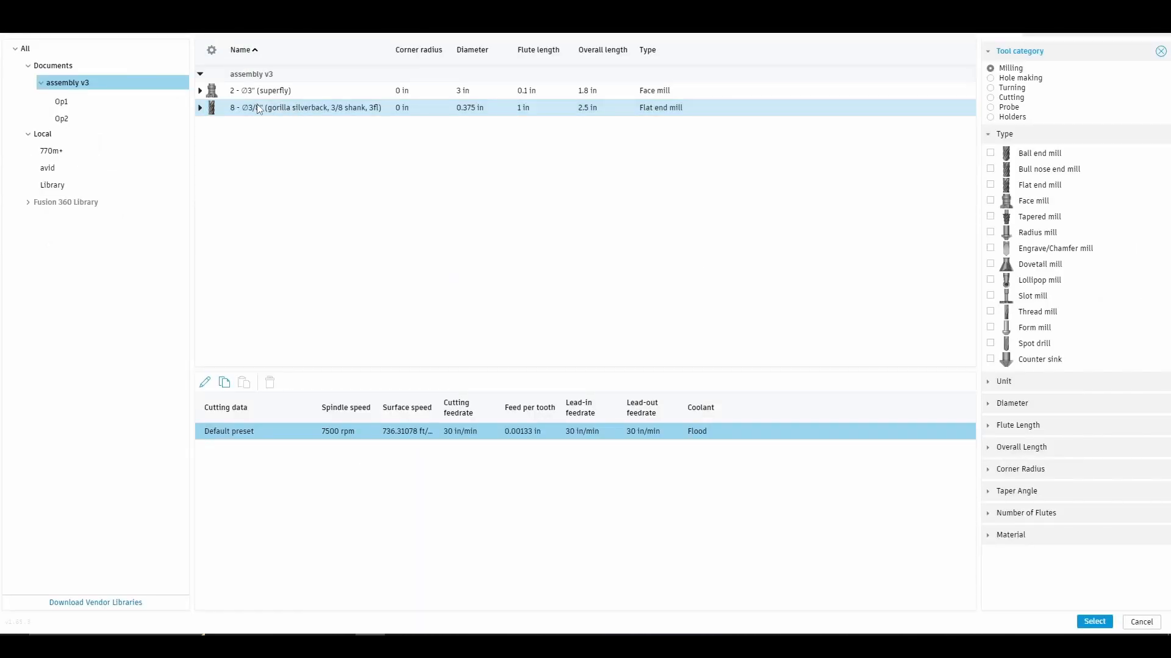
click(319, 112)
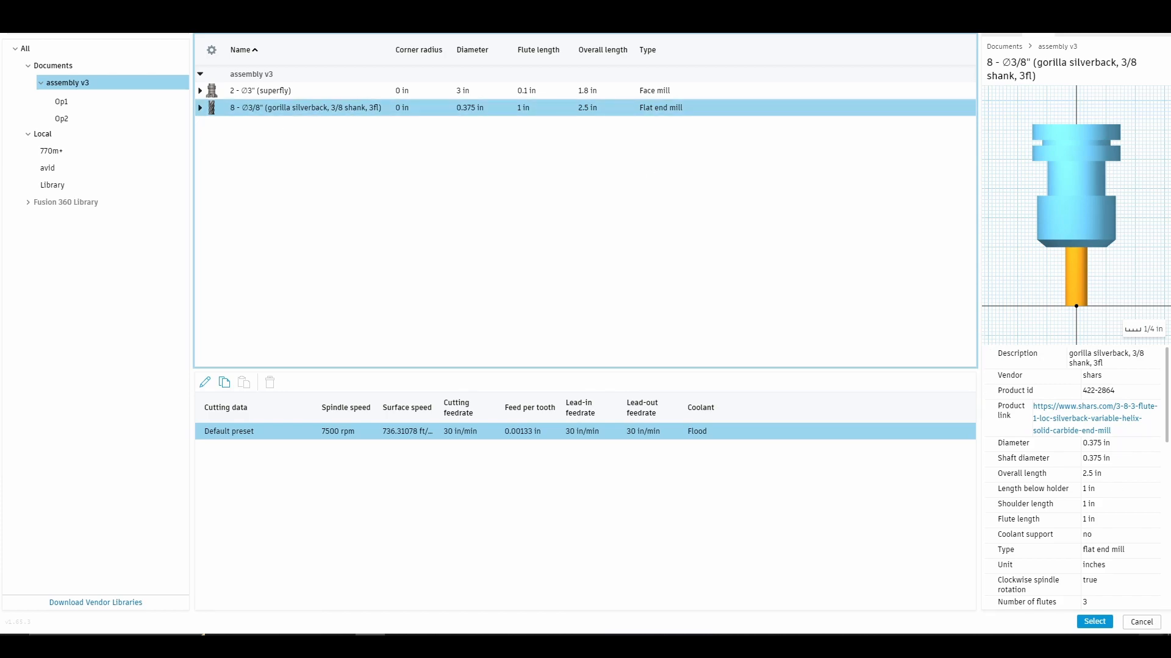
click(1094, 622)
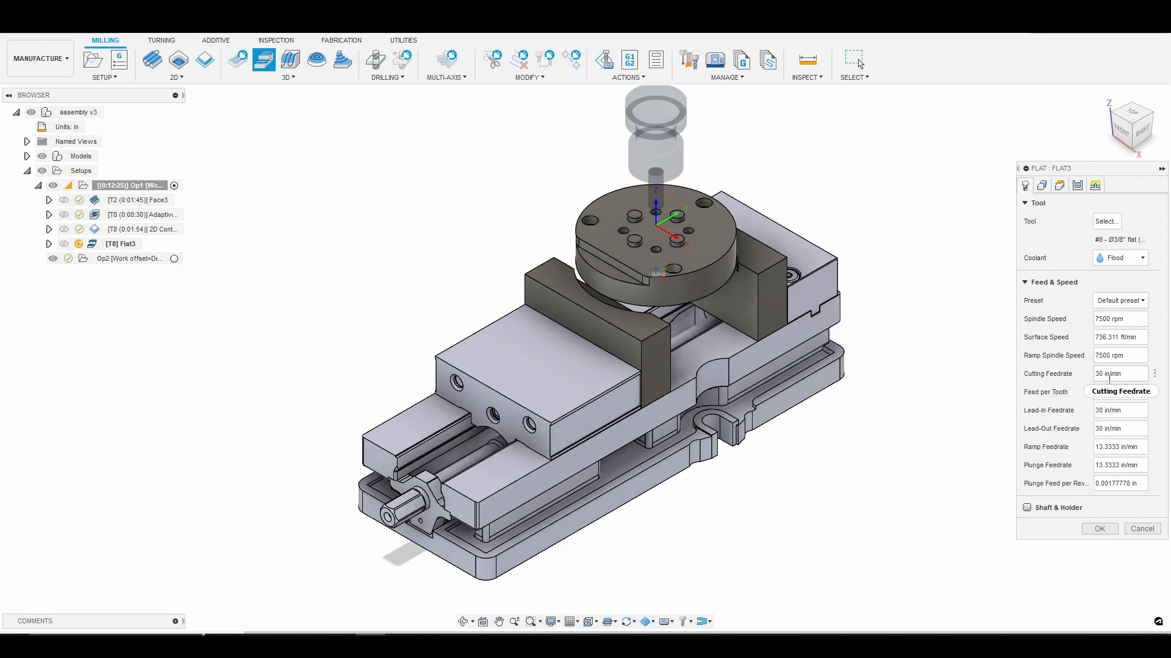
mouse_move(1106, 376)
Enable Avoid/Touch Surfaces in Avoid mode and select the top and side faces of all four round bosses.
click(1049, 191)
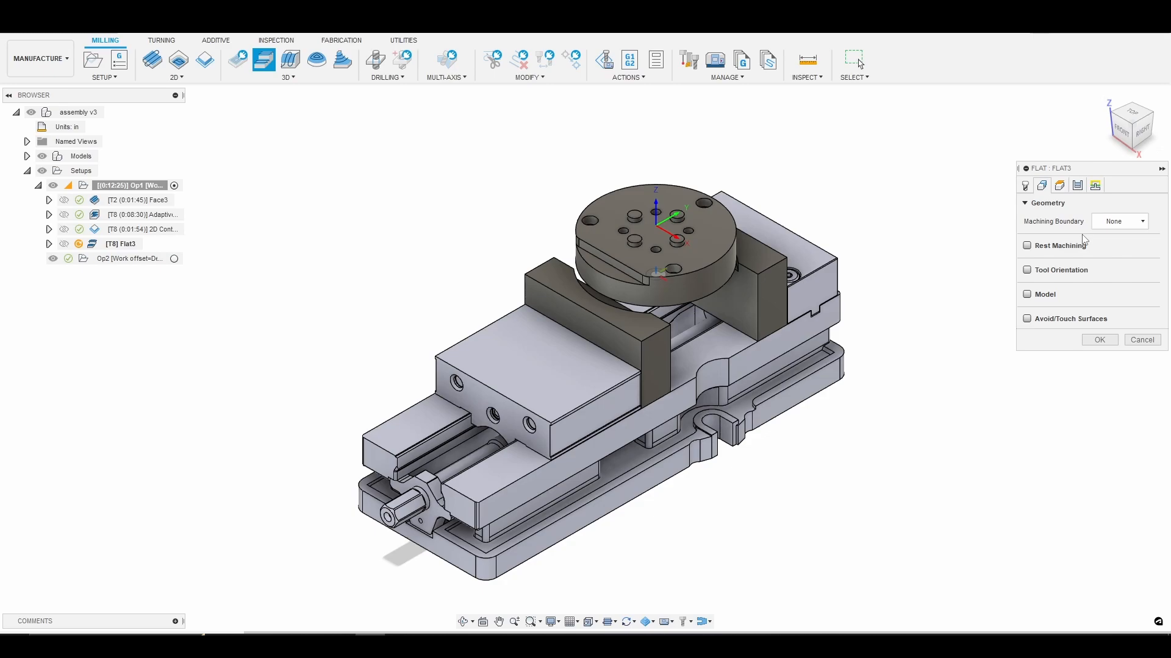
click(1027, 319)
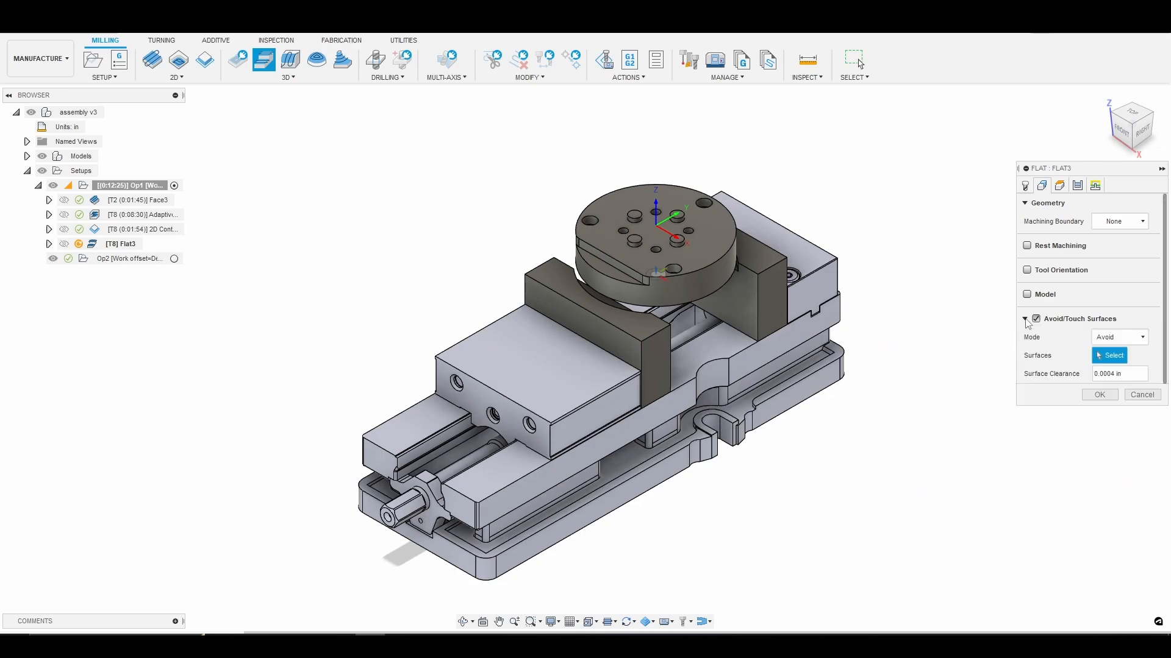
scroll(693, 212, up, 5)
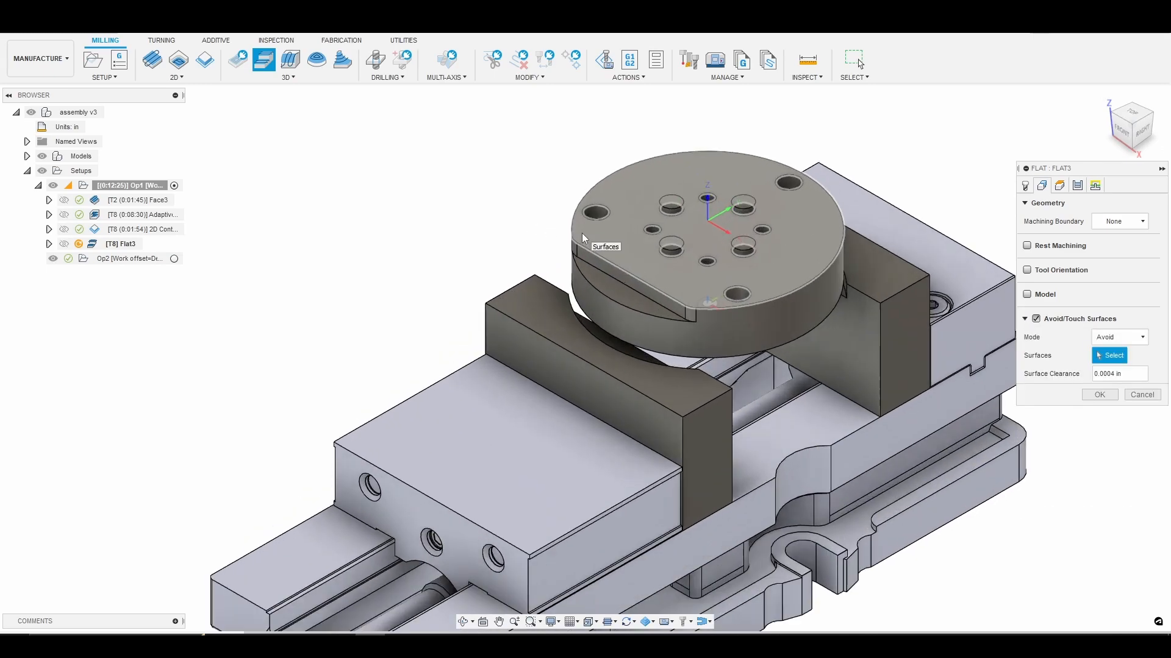
click(705, 190)
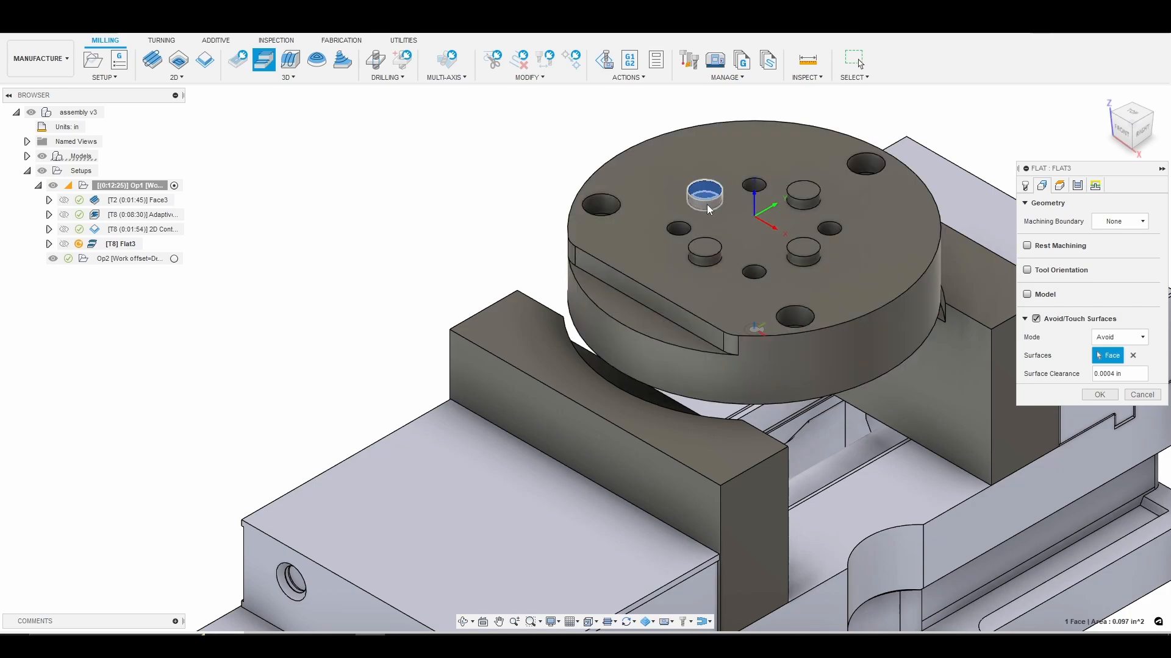
click(704, 201)
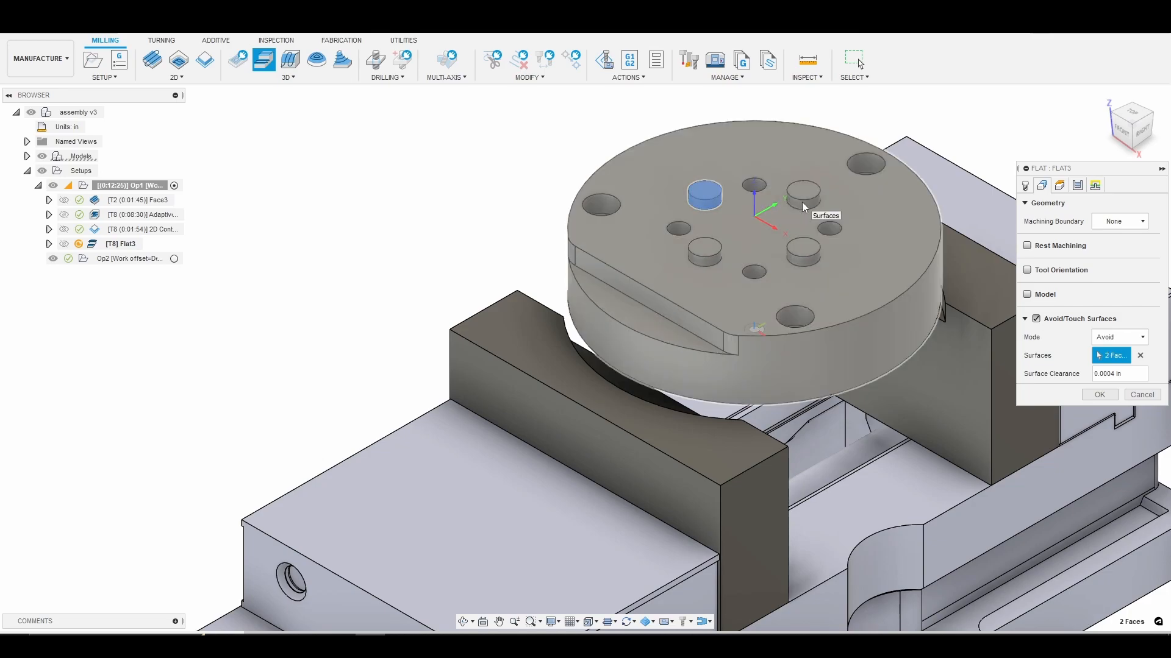
click(806, 209)
click(803, 194)
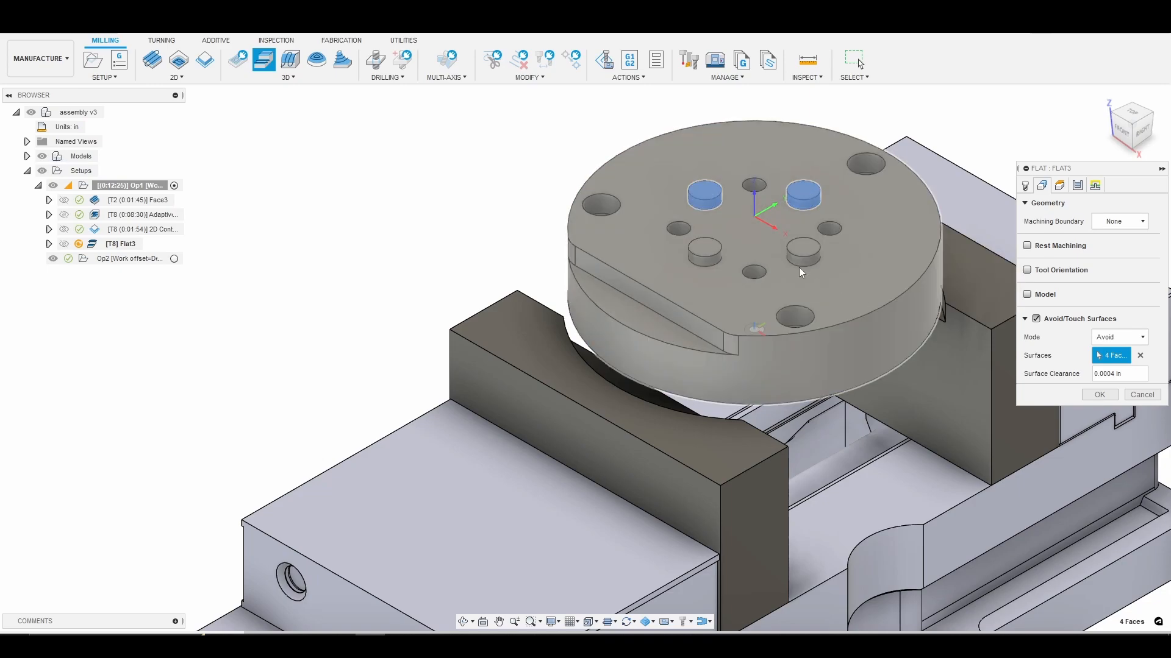
scroll(813, 256, up, 1)
scroll(813, 257, up, 2)
click(803, 258)
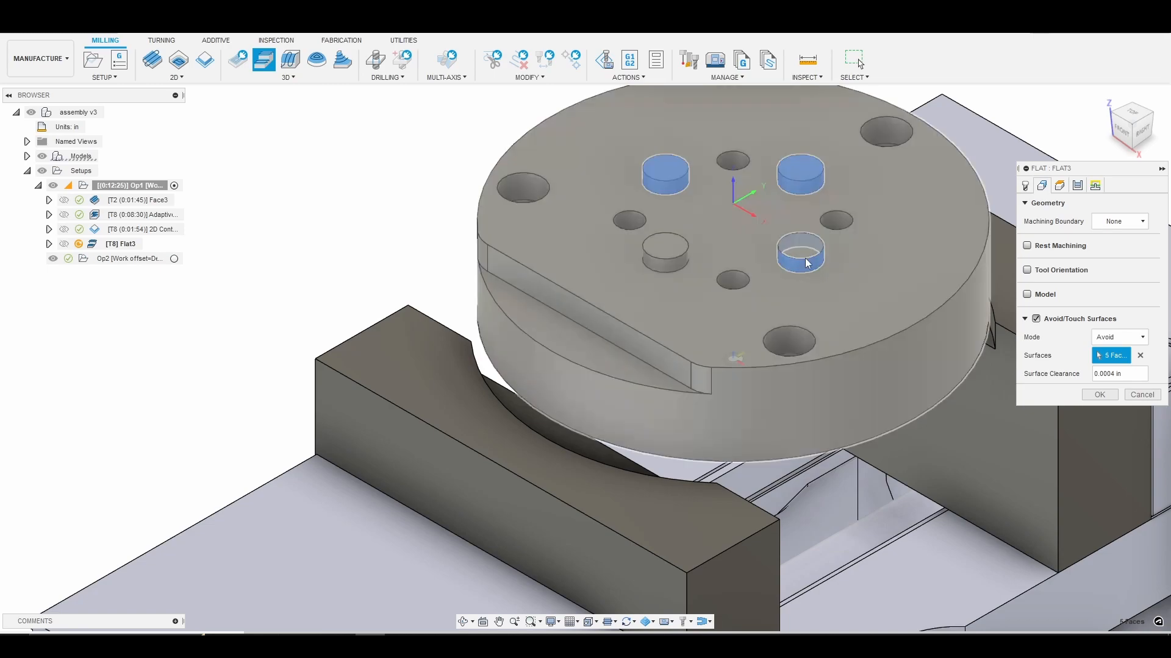
click(803, 258)
click(666, 263)
click(667, 254)
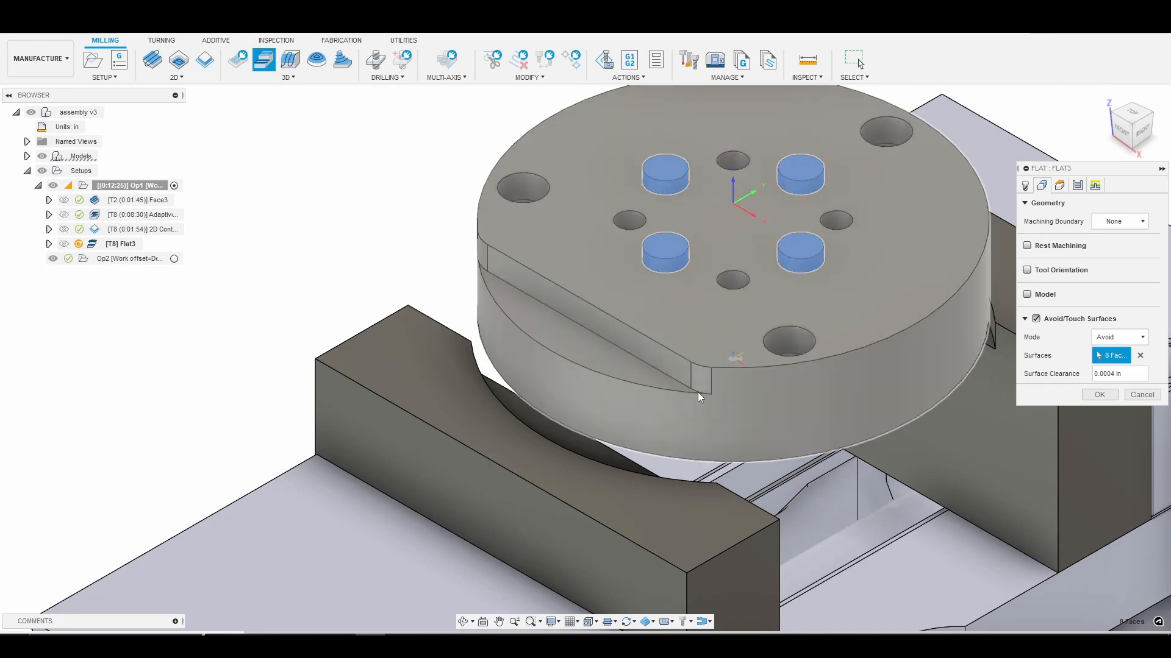
Add the long wall above the part's flat ledge and the two small faces at its ends to the avoided surfaces.
scroll(700, 396, up, 3)
scroll(700, 397, down, 1)
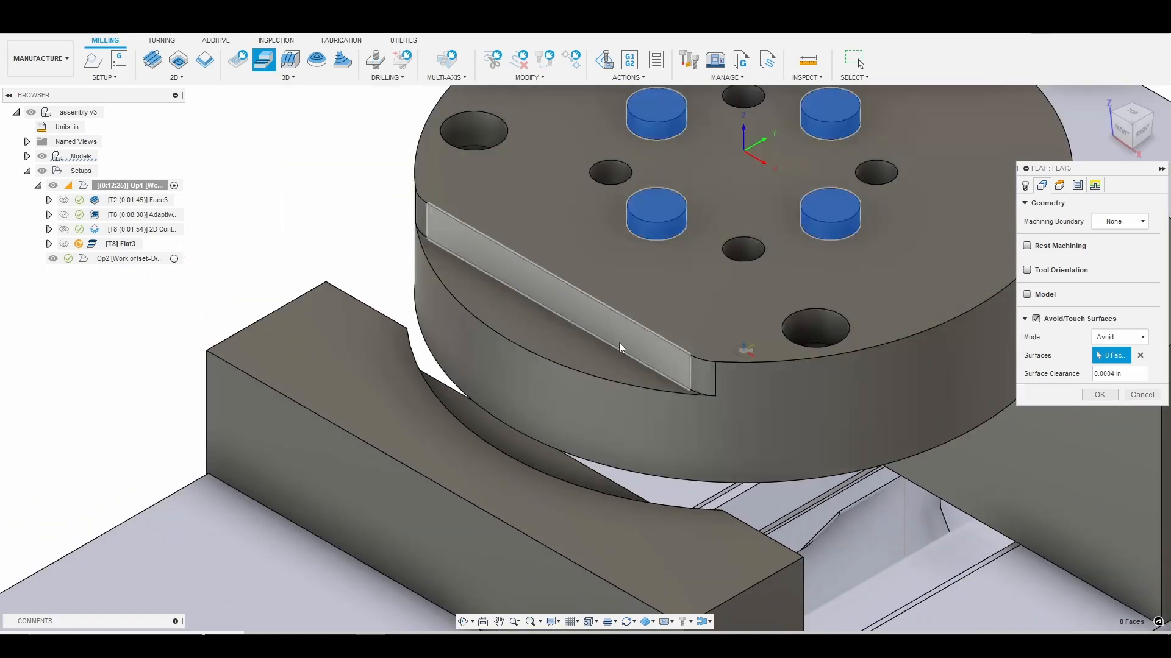
click(637, 350)
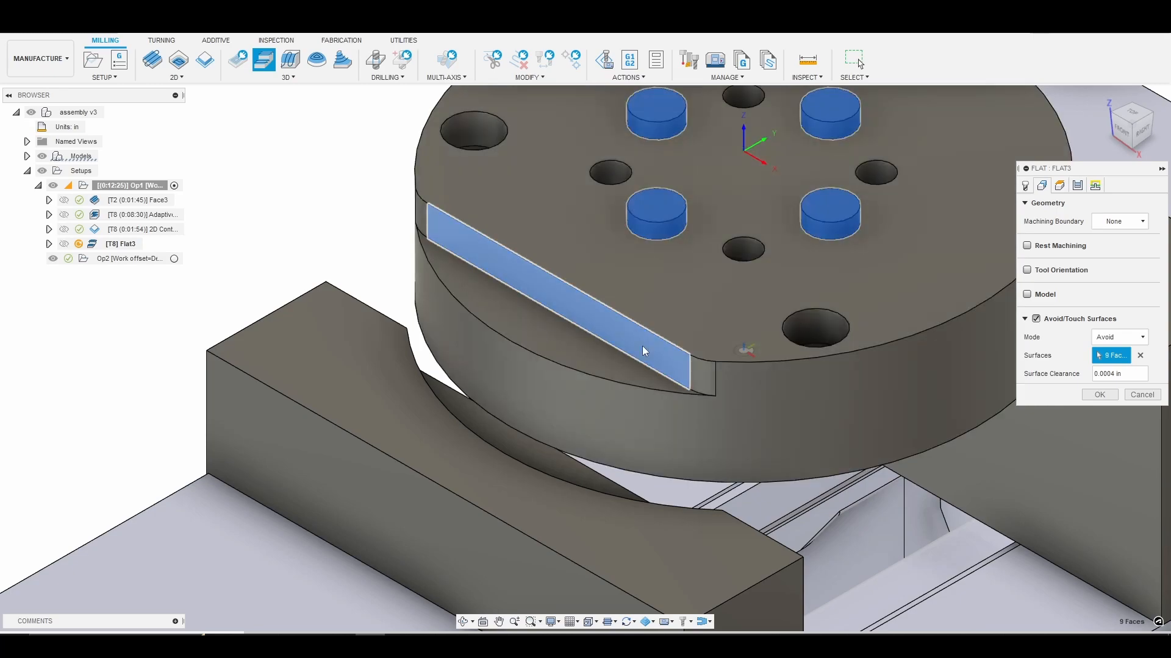
click(704, 375)
click(422, 225)
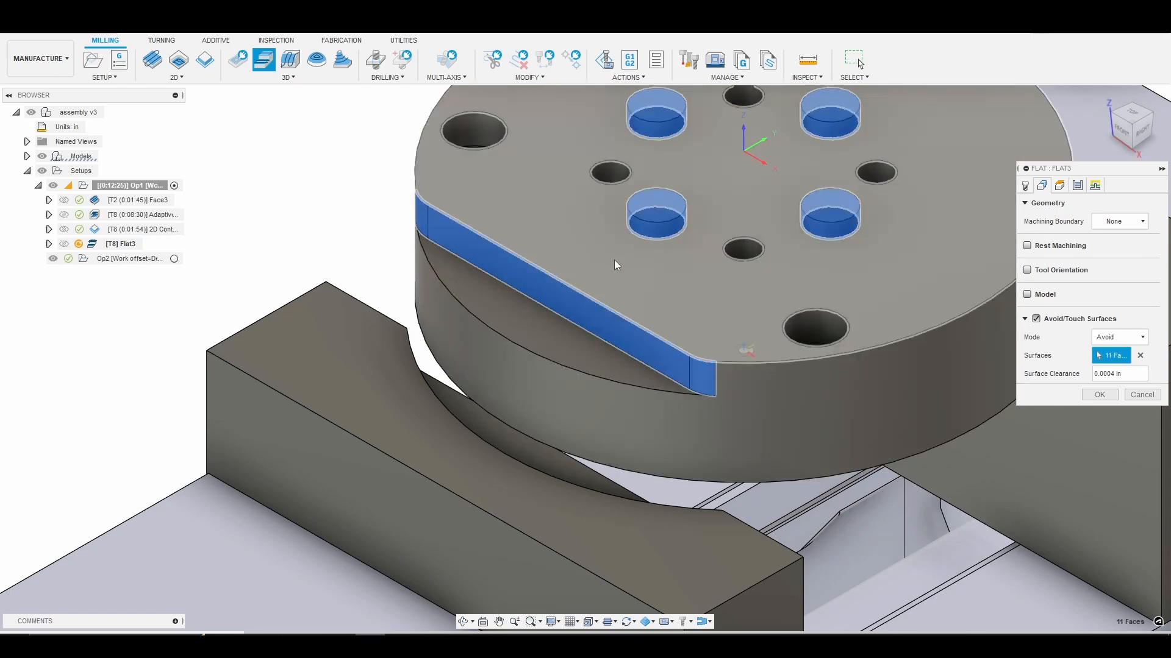
scroll(607, 263, down, 4)
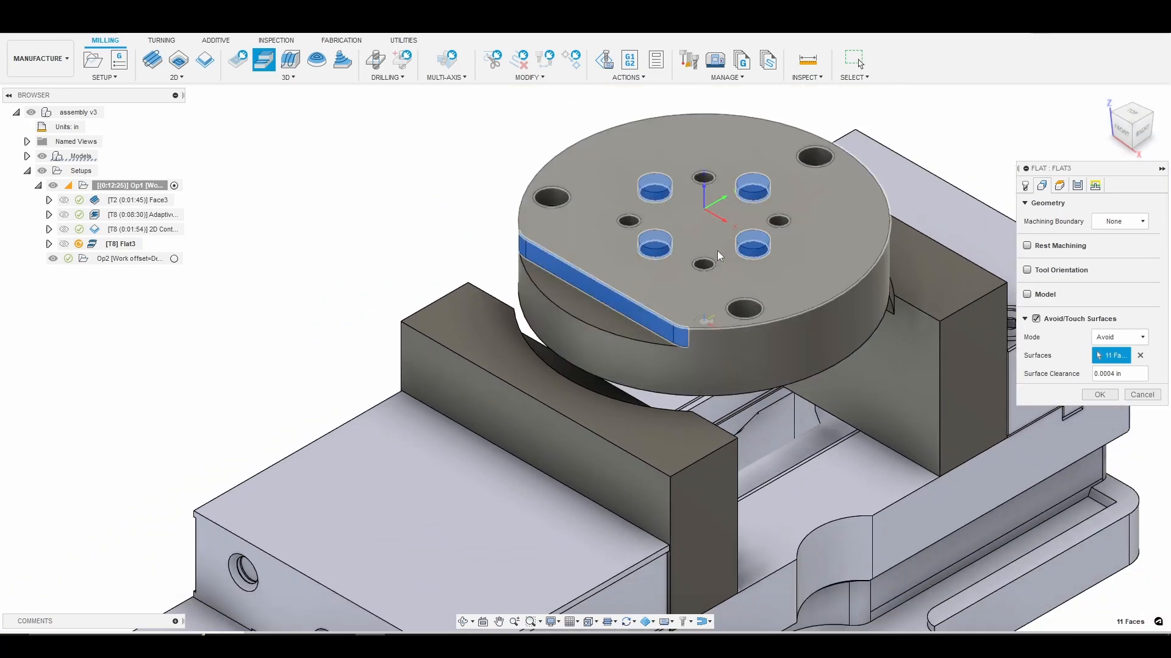
Reference both the top height and the retract height of the Flat operation from Model top.
click(1059, 188)
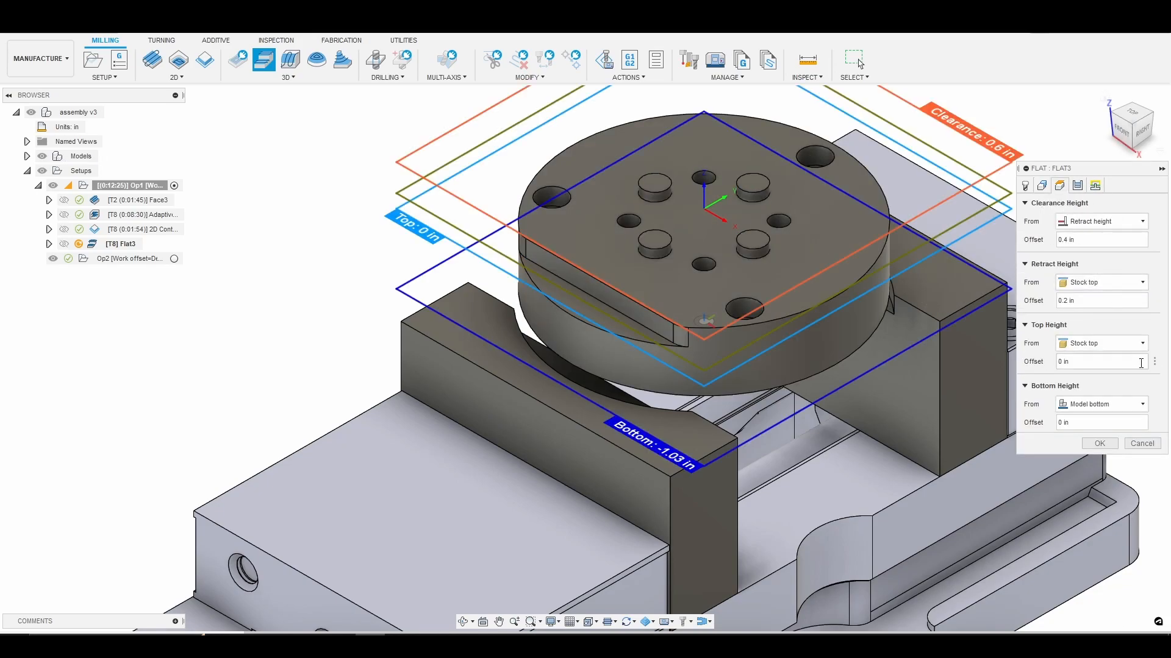
click(1139, 343)
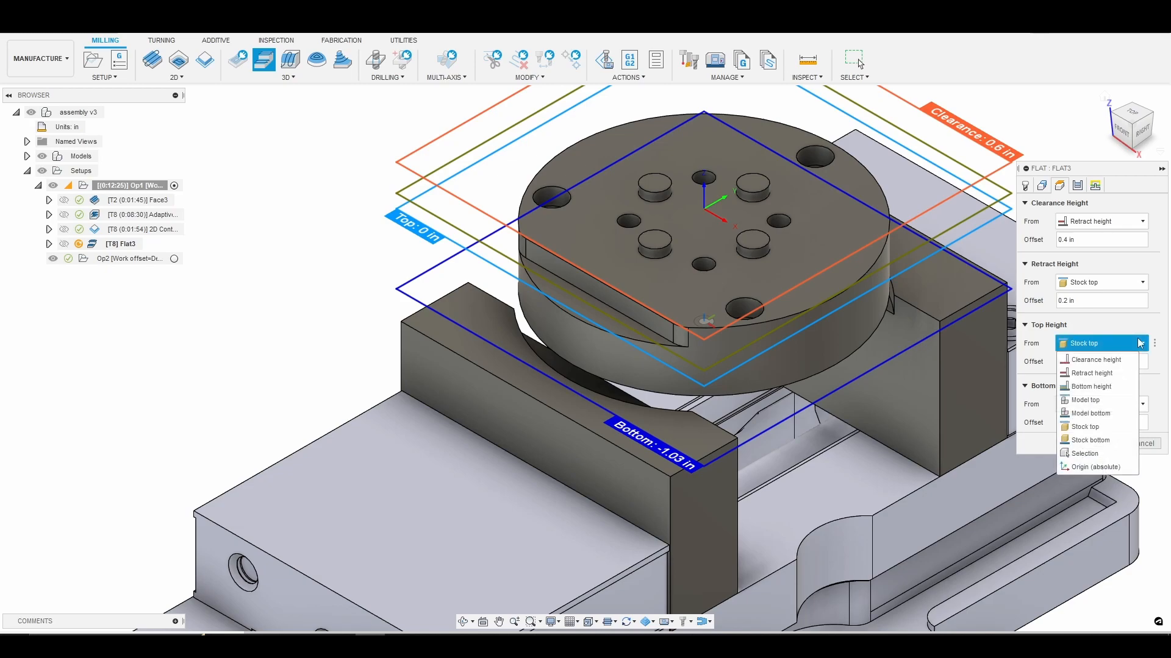
click(1107, 401)
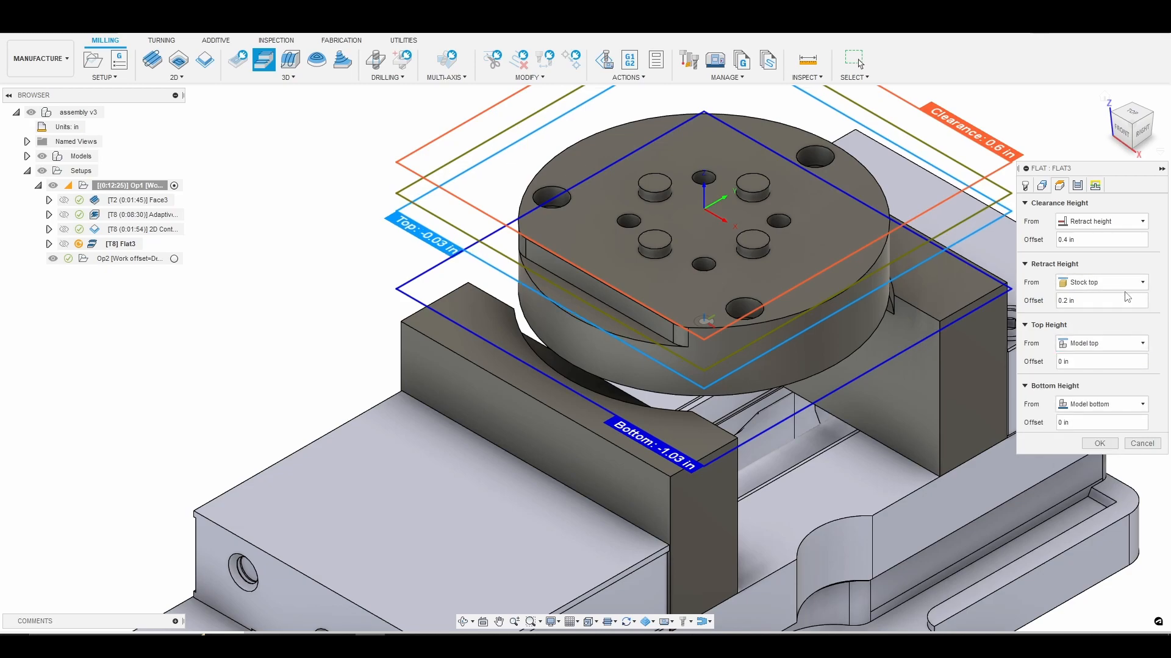
click(1123, 284)
click(1111, 337)
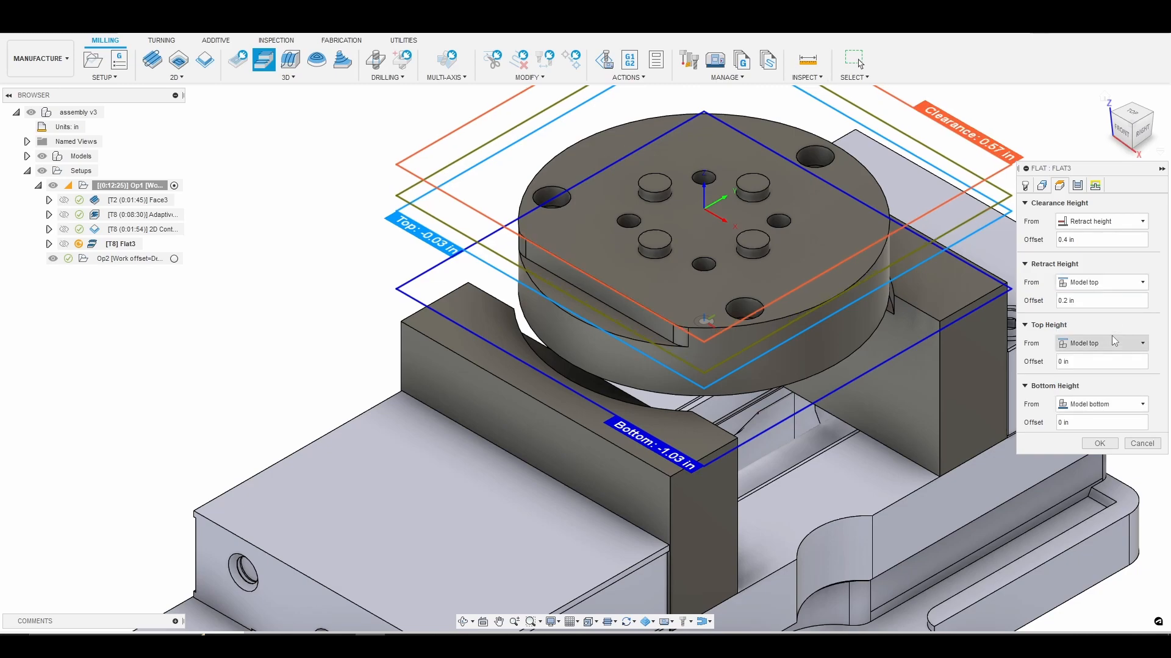
Set the passes to the Parallel type with a 0.1875 in stepover and enable Machine Over Holes.
click(1081, 188)
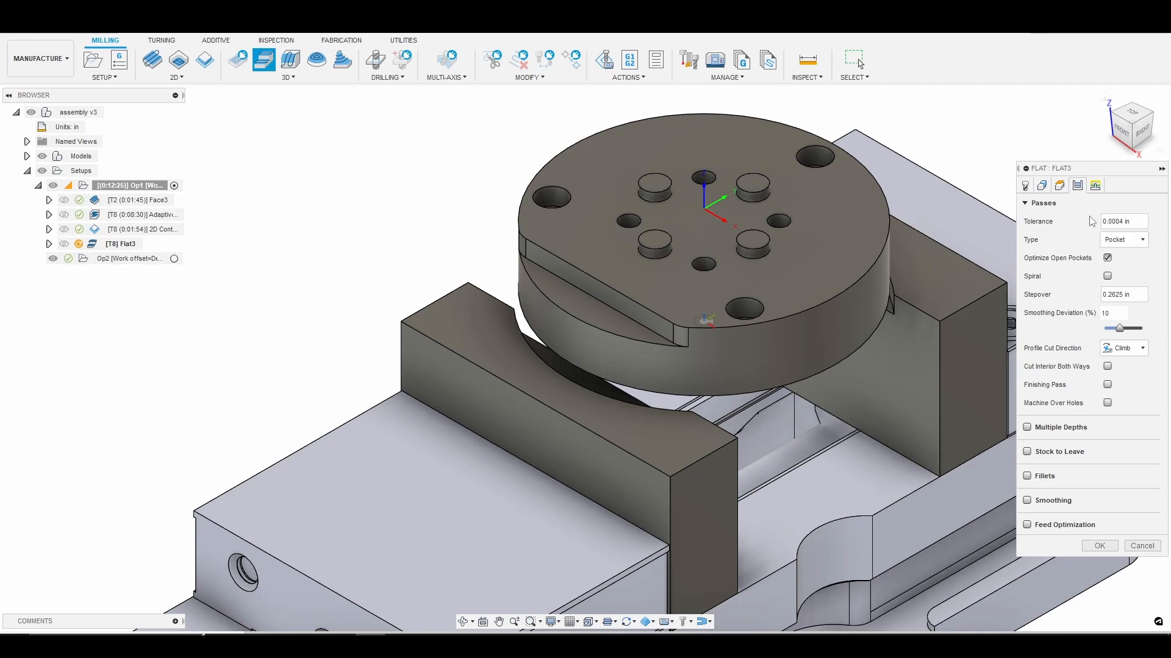
click(1128, 243)
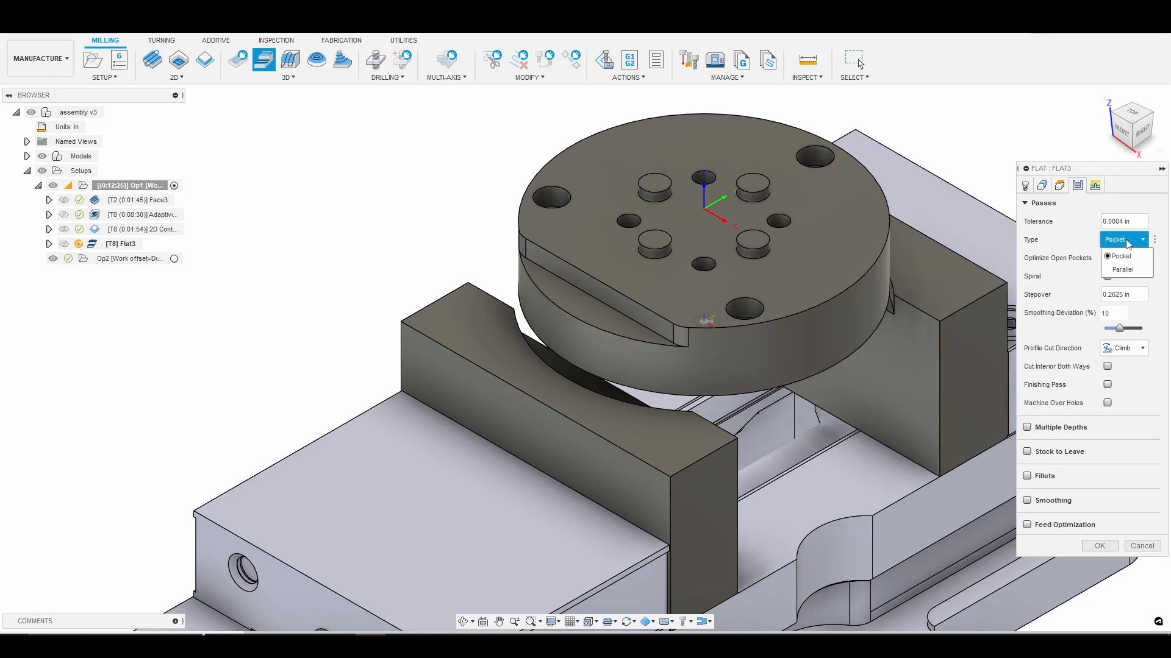
click(1130, 270)
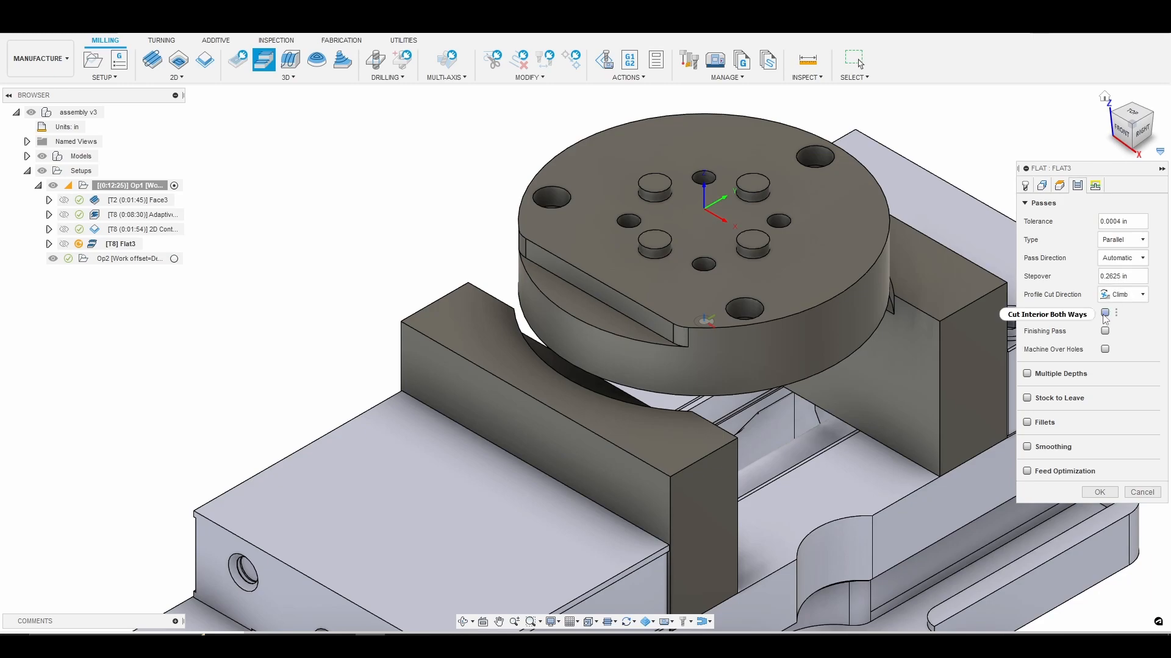
key(BackSpace)
key(BackSpace)
key(BackSpace)
key(BackSpace)
text(187)
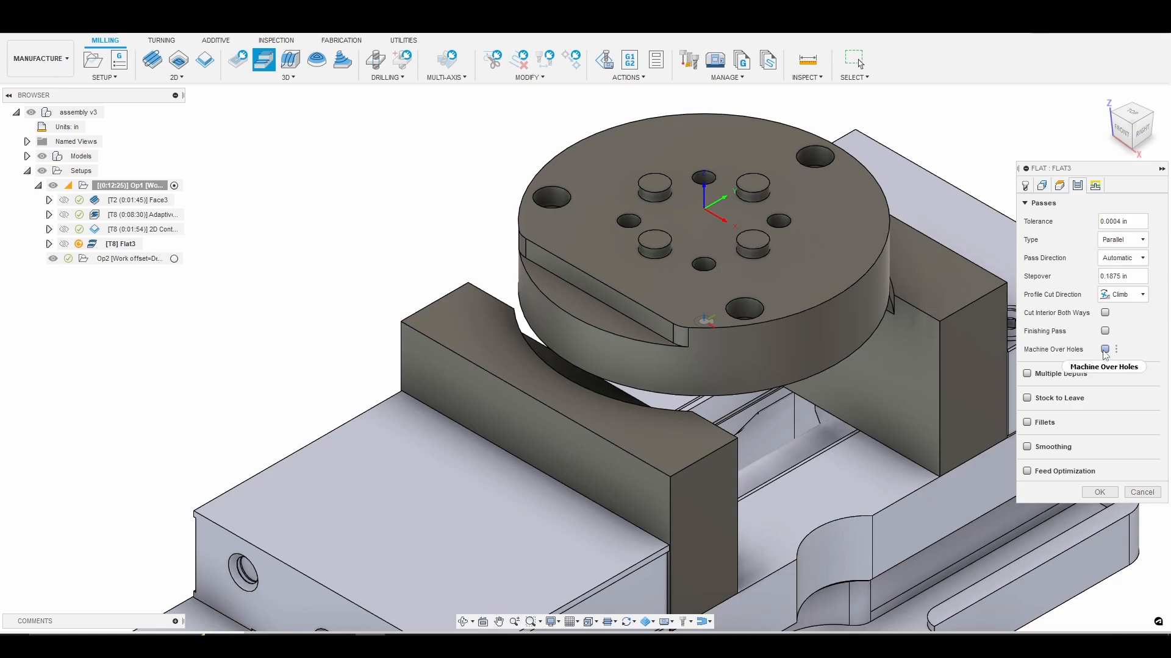
mouse_move(1107, 351)
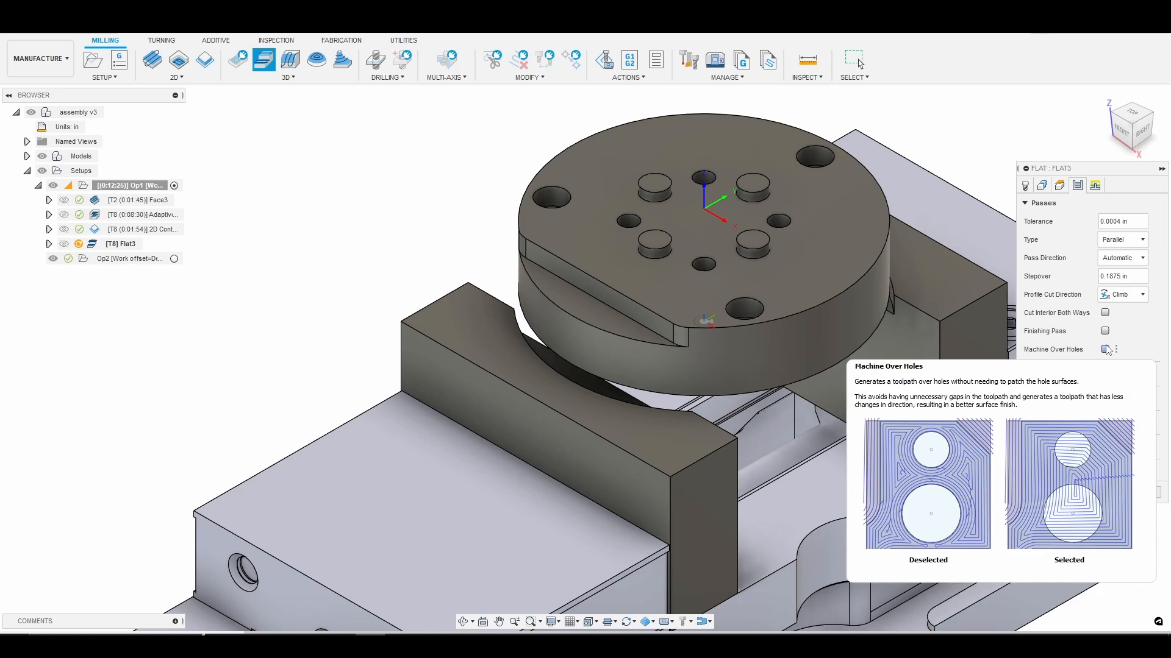
click(1105, 349)
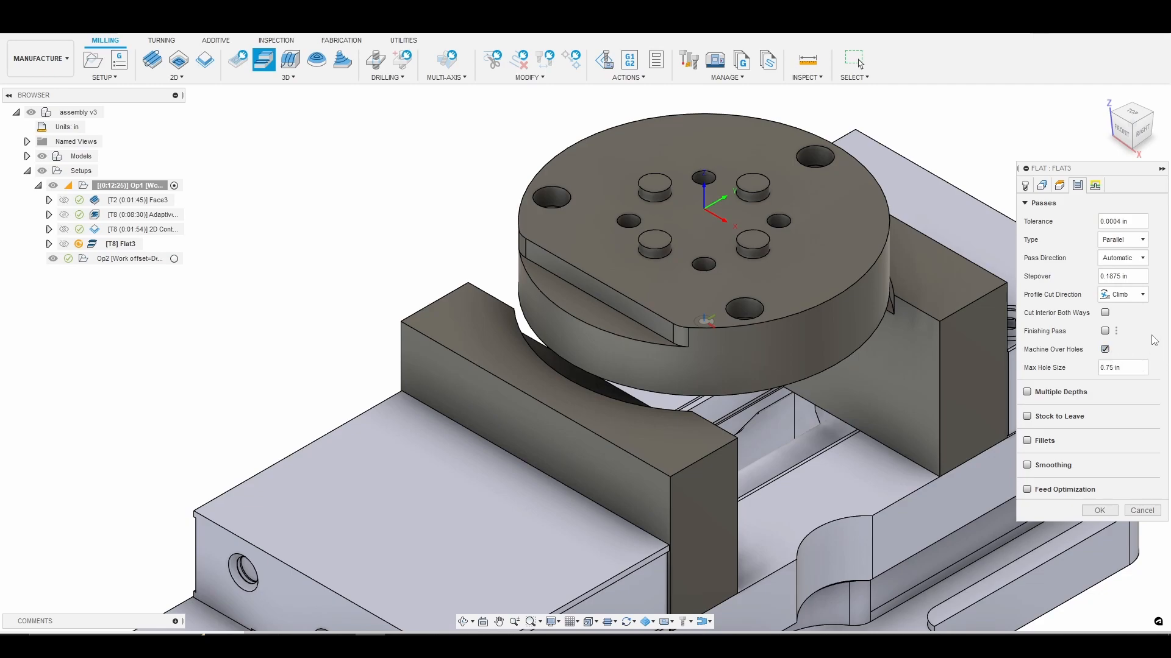
Enable Stock to Leave with 0.01 in radial and 0 in axial, and turn on Smoothing and Feed Optimization.
click(1027, 417)
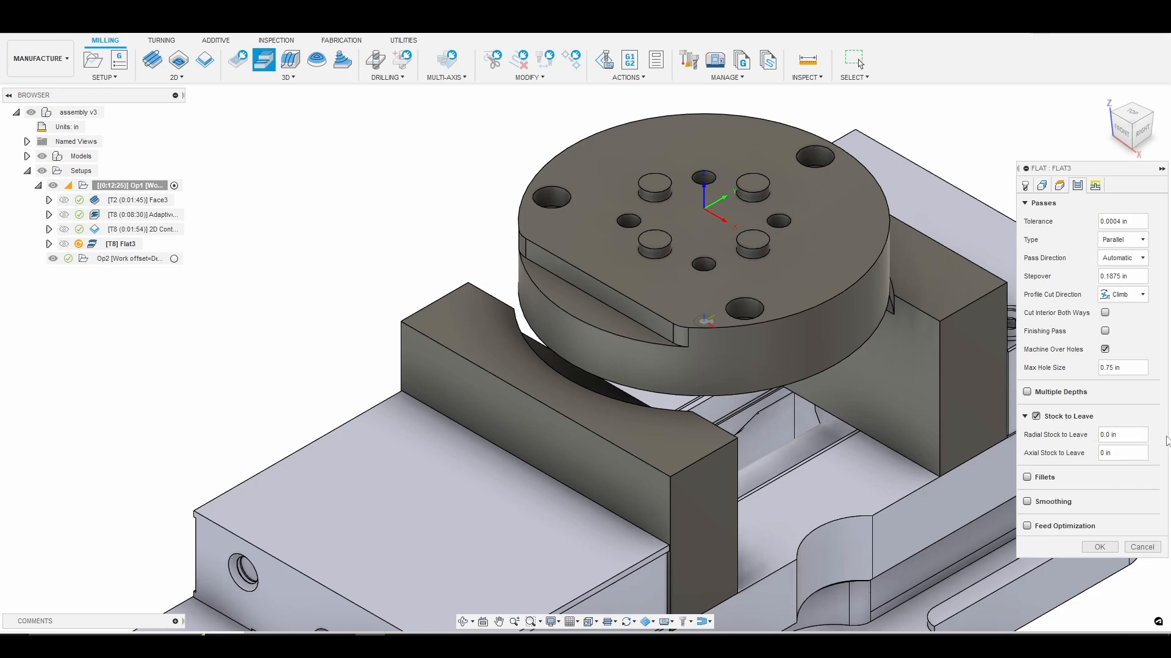
click(1114, 453)
click(1027, 502)
click(1027, 545)
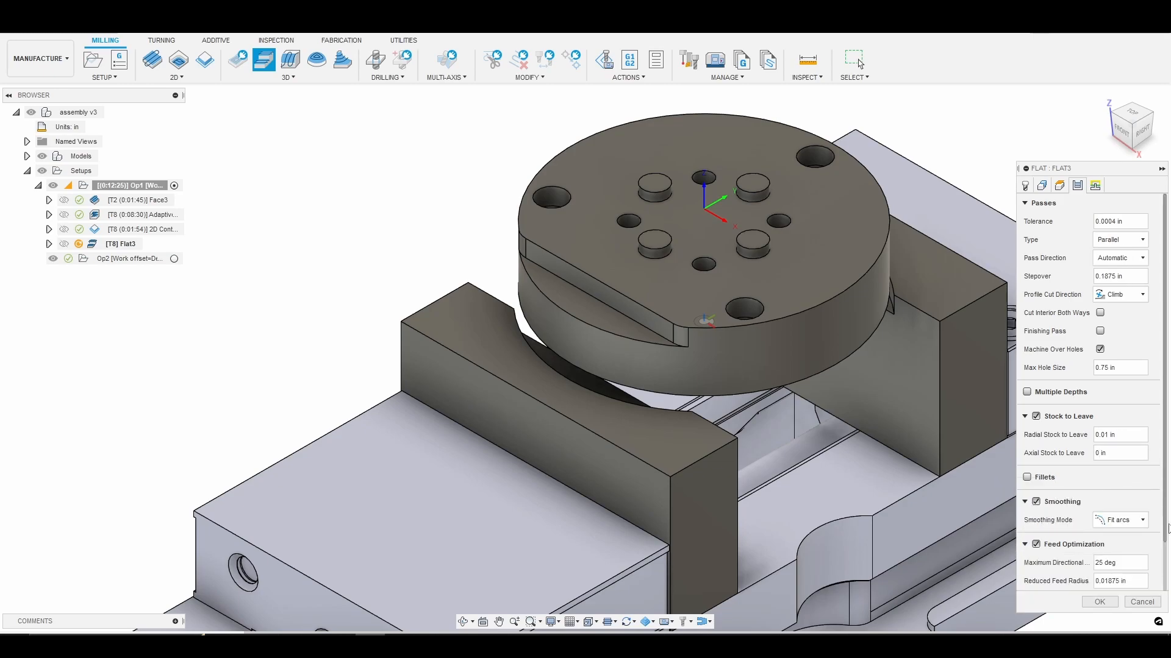
Generate the Flat toolpath with its default linking settings and simulate its cutting of the round part.
click(1096, 187)
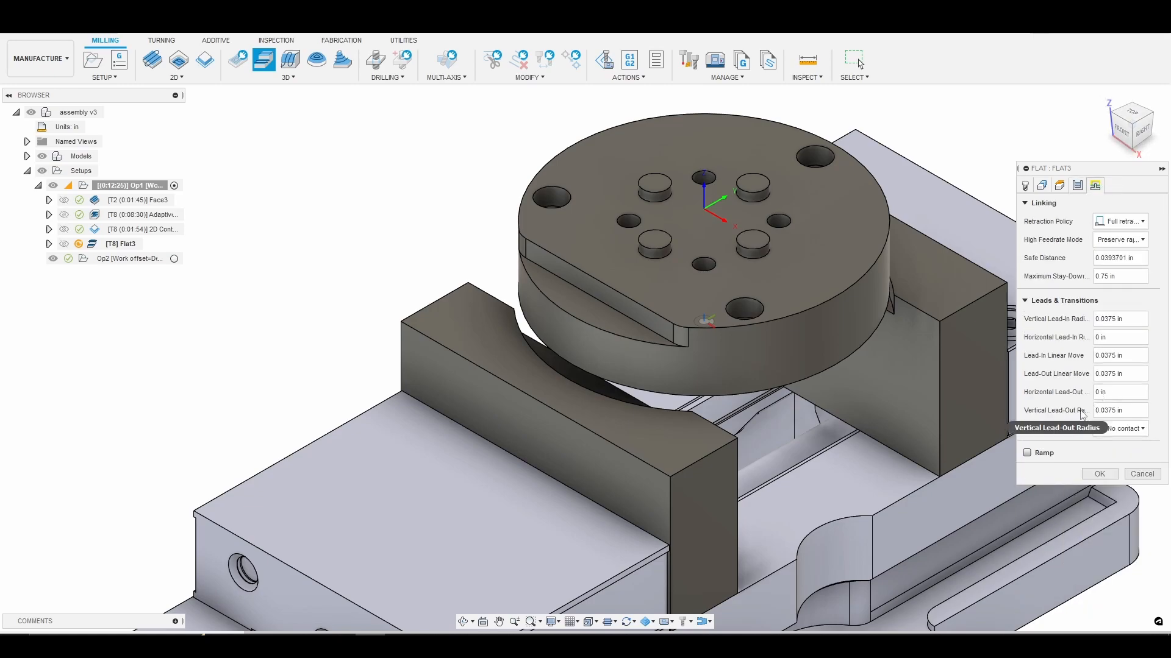
click(1100, 474)
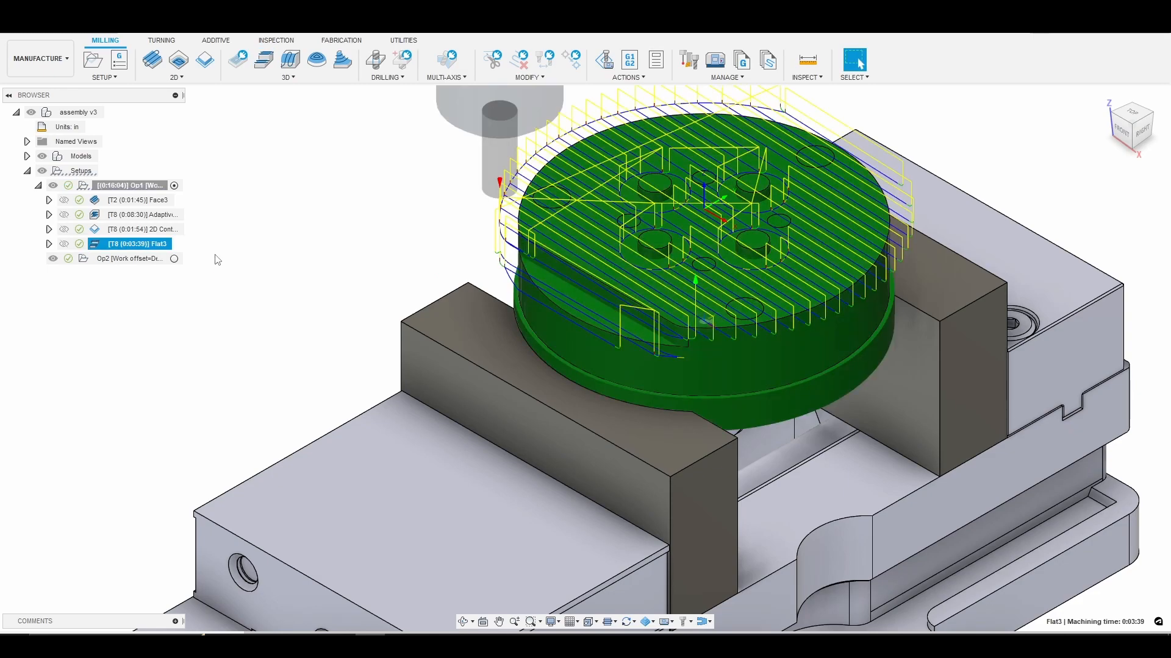
right_click(159, 246)
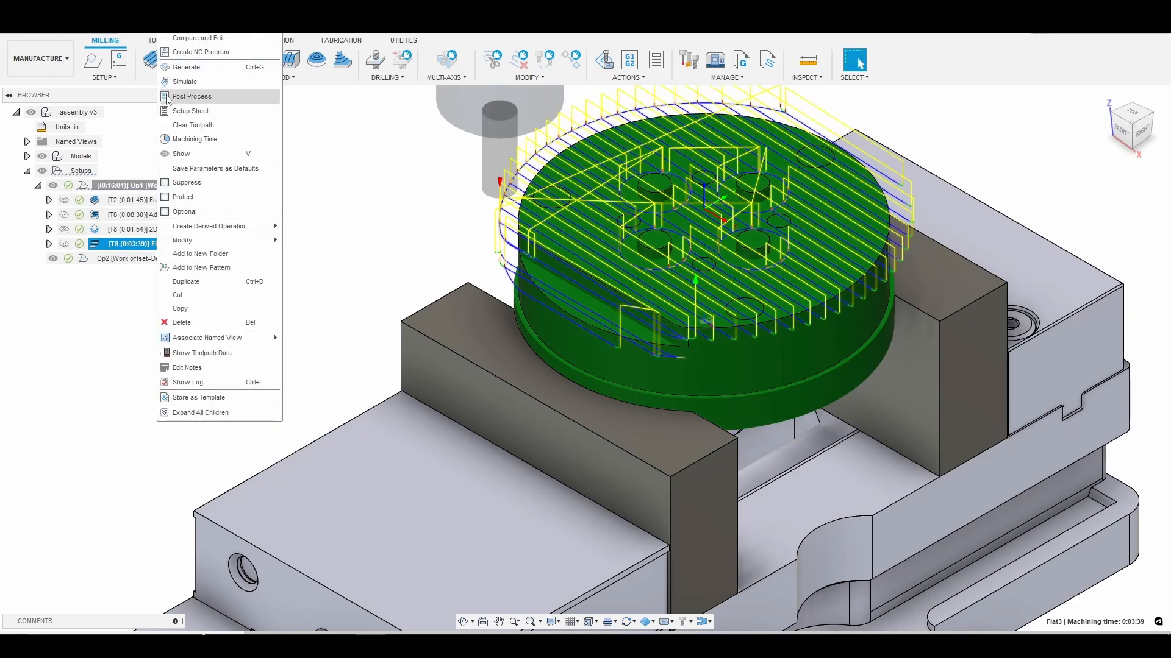
click(186, 81)
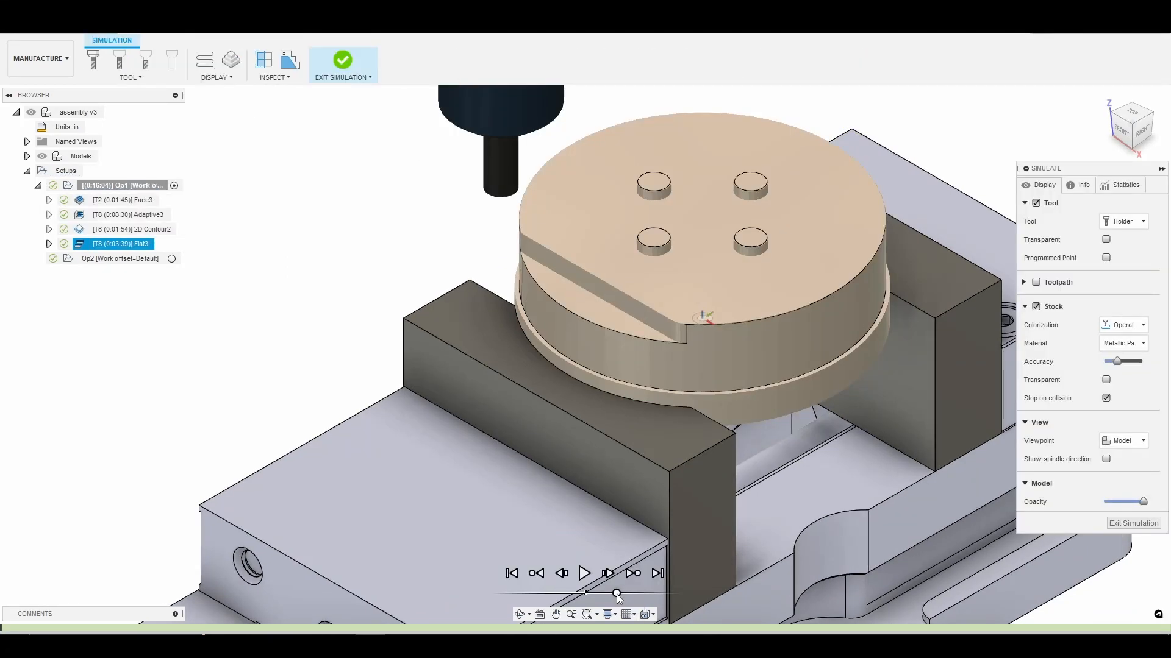
click(586, 575)
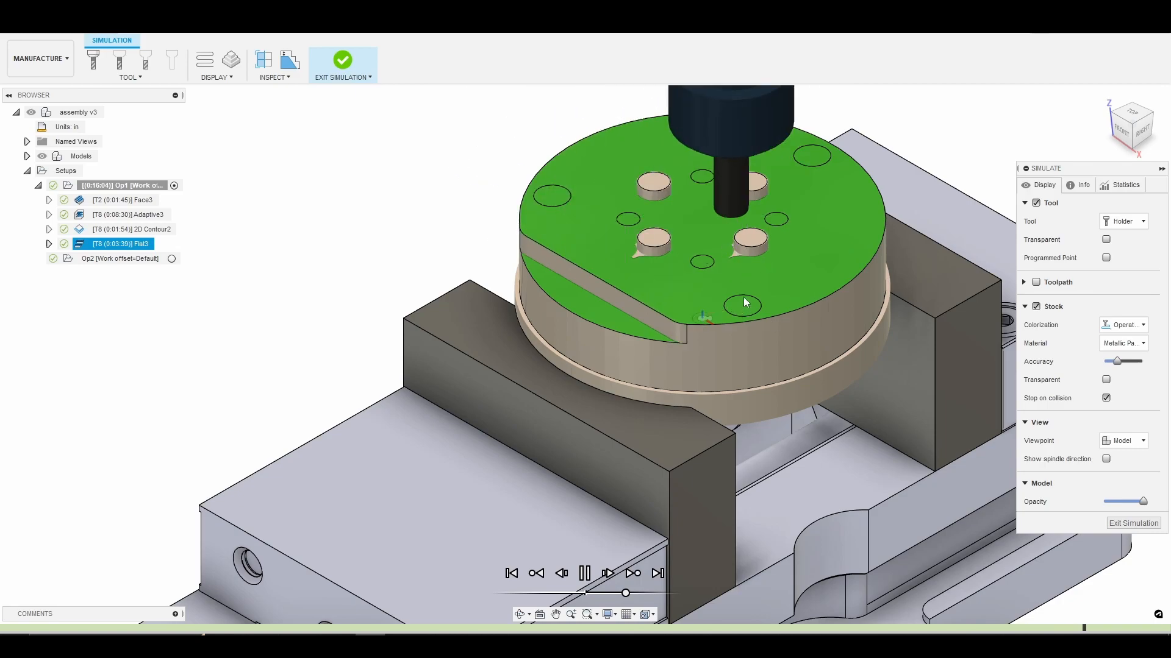
key(space)
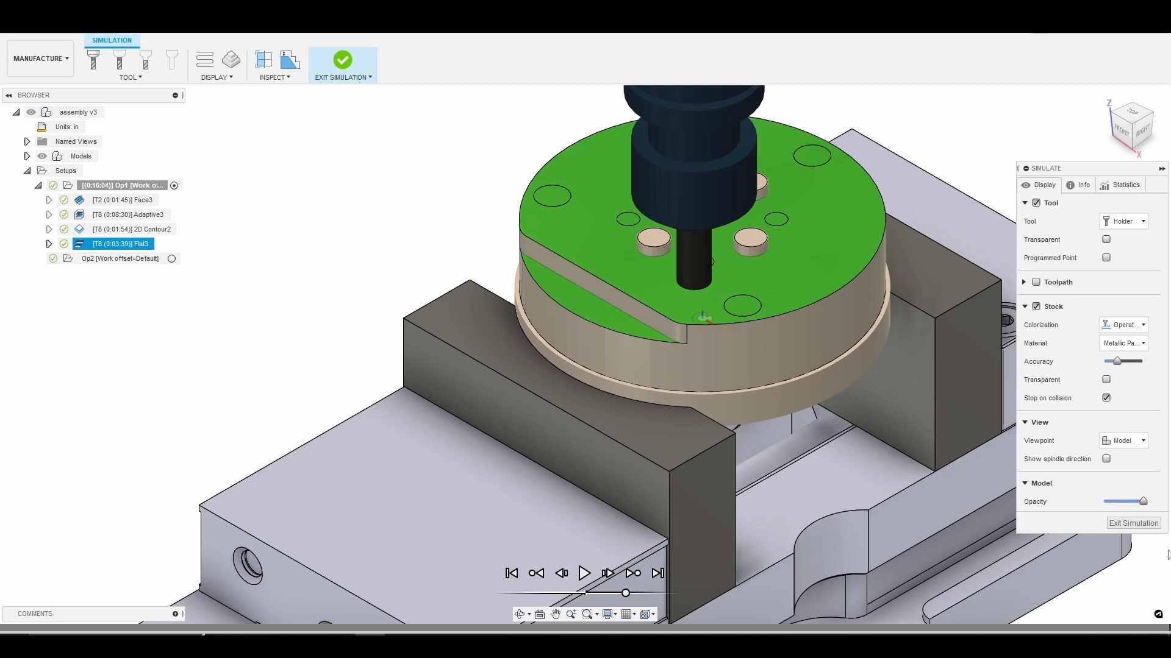
click(1134, 524)
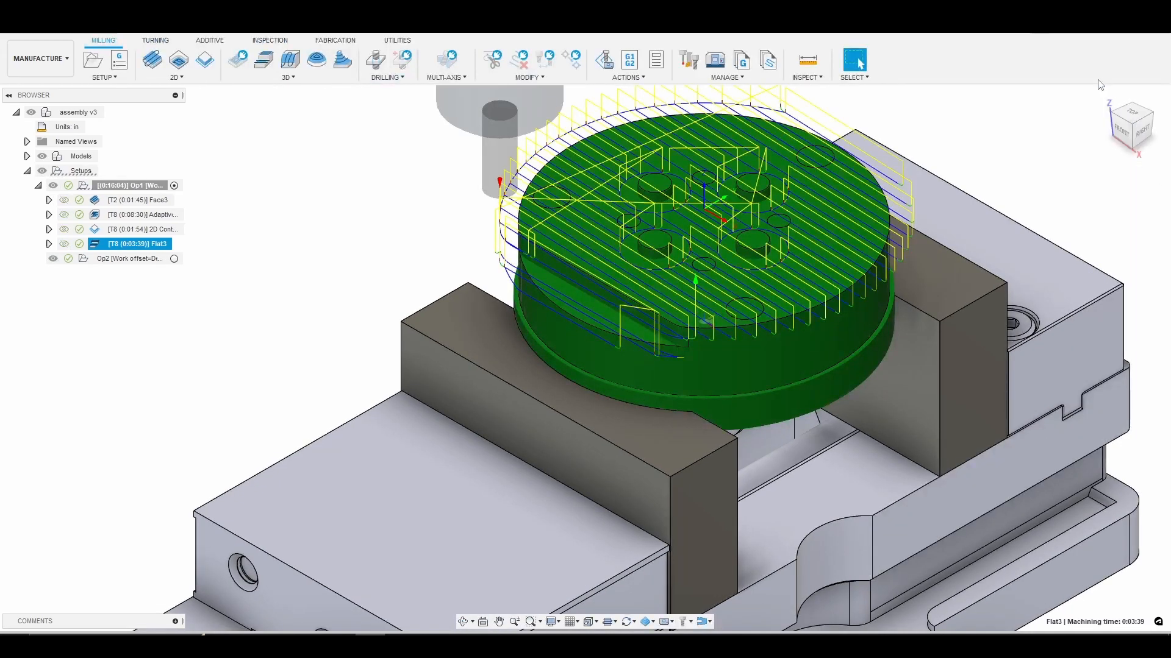
Create a 2D Contour operation using tool #8, the 3/8" gorilla silverback flat end mill with the default preset.
click(1105, 99)
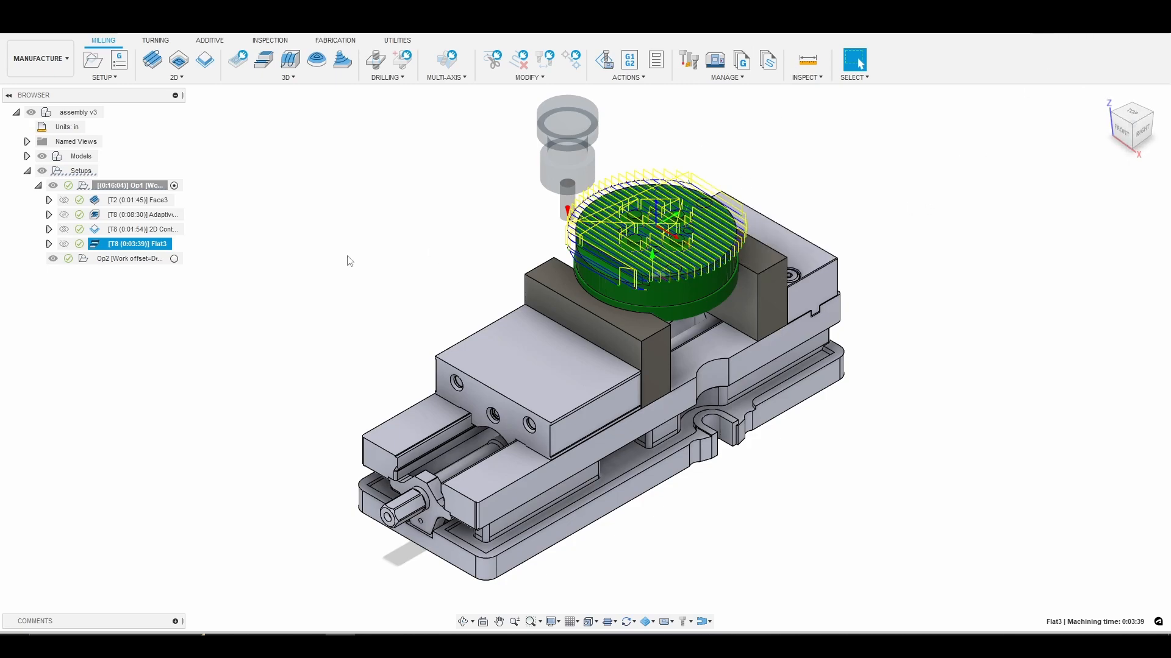
click(286, 77)
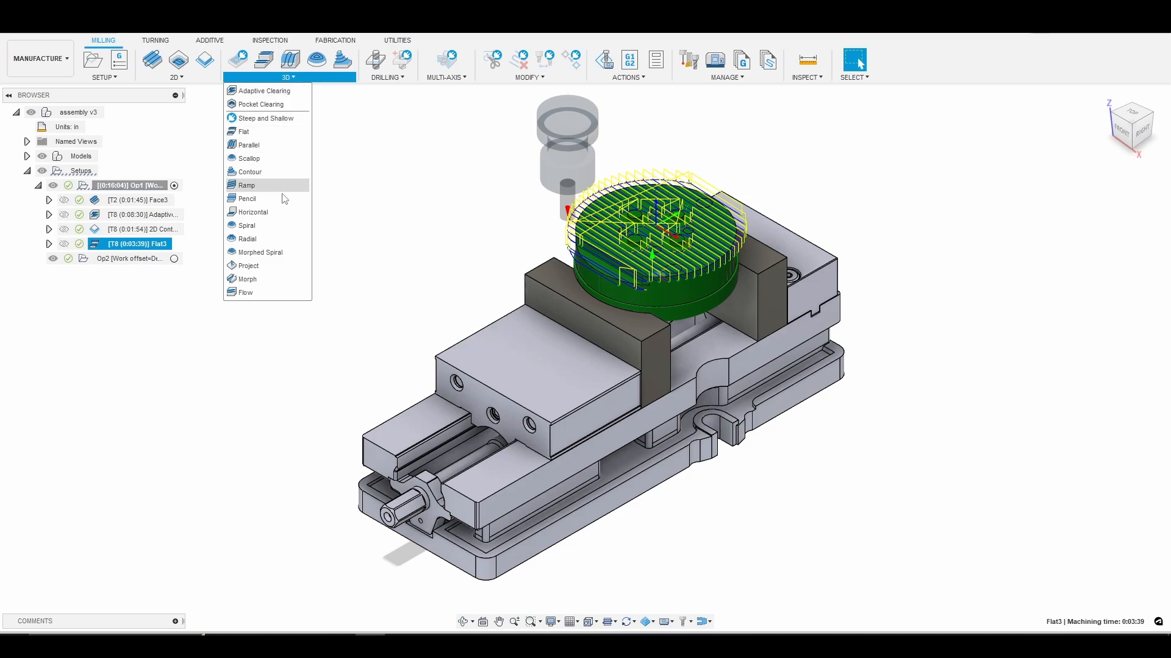
click(177, 77)
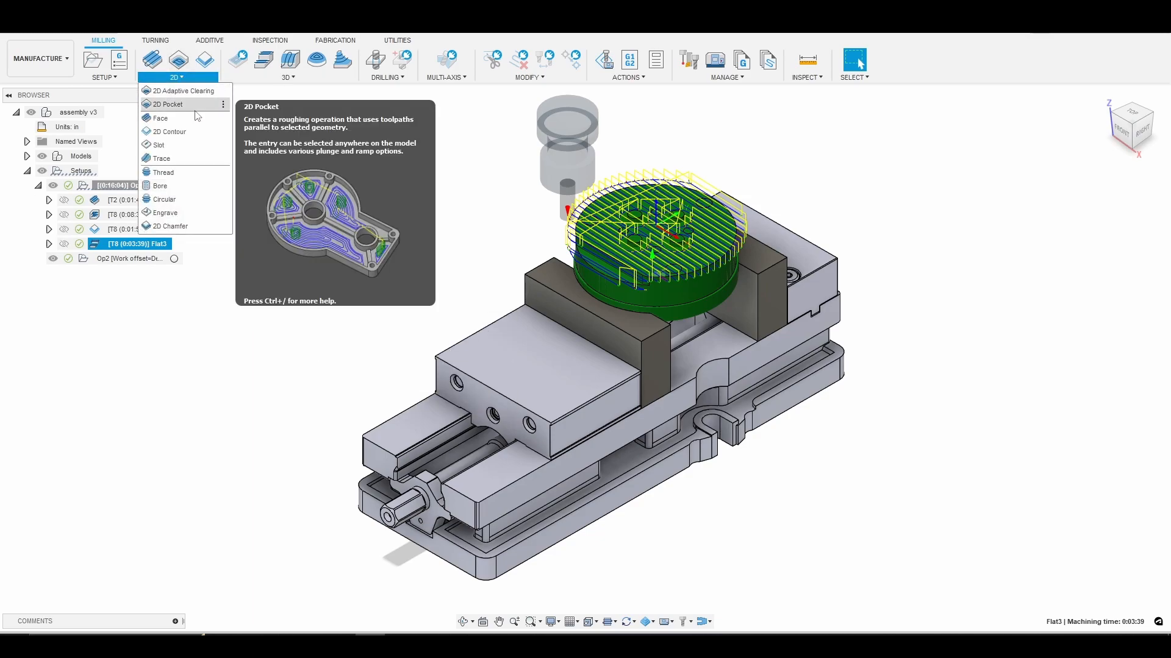
click(192, 131)
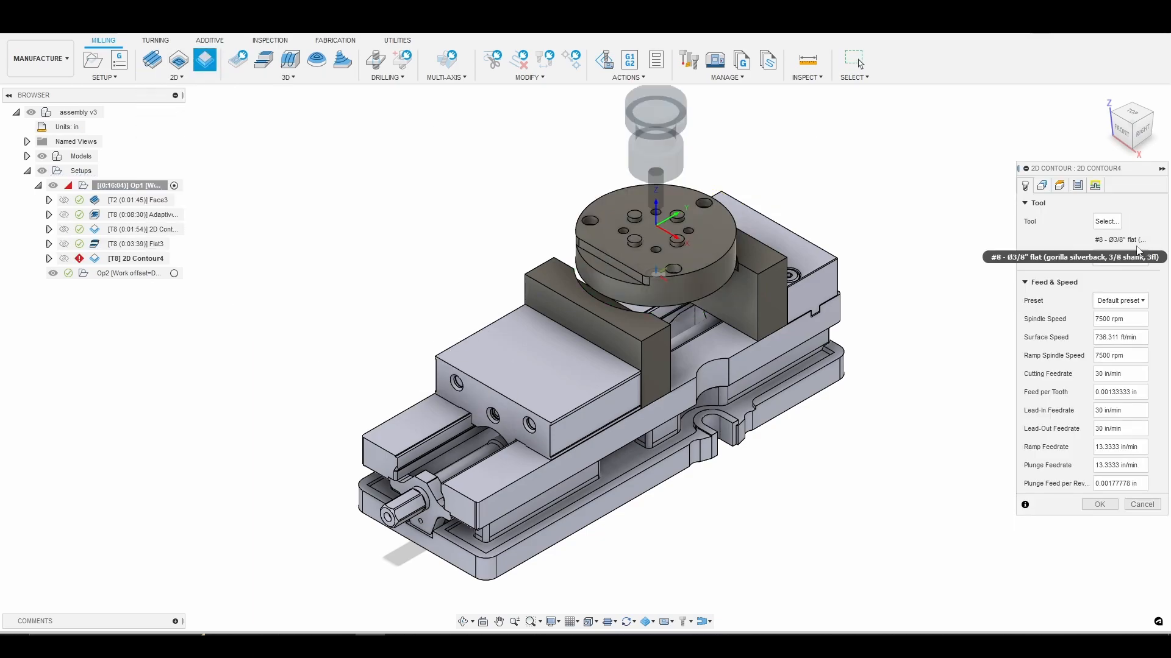
click(1107, 221)
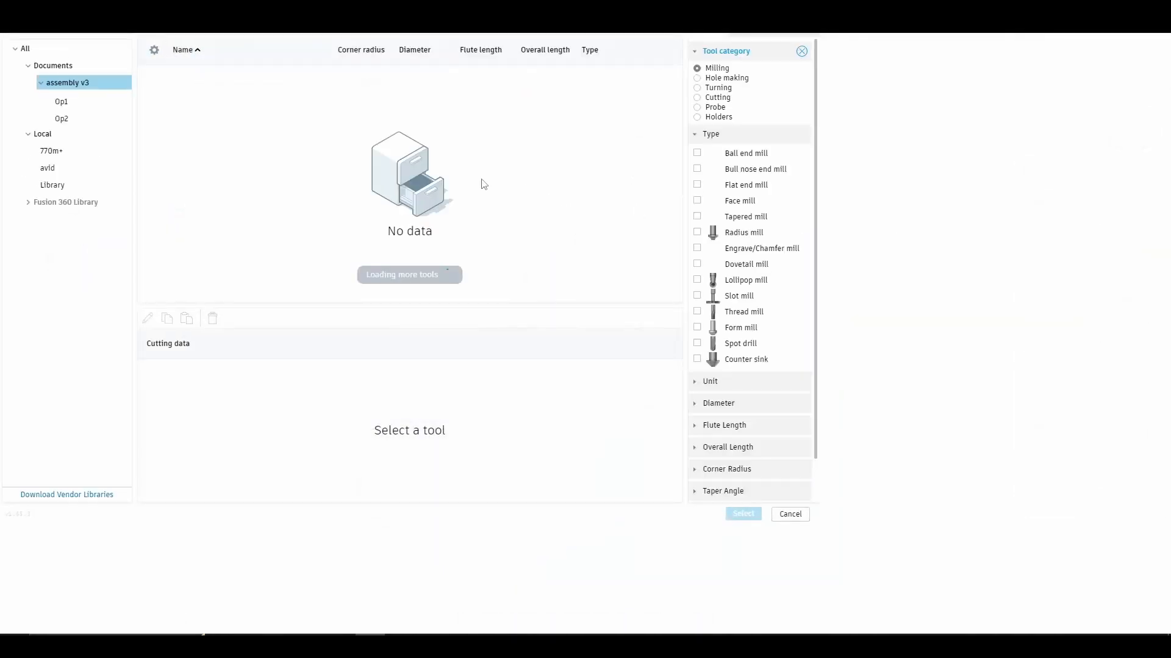
click(262, 108)
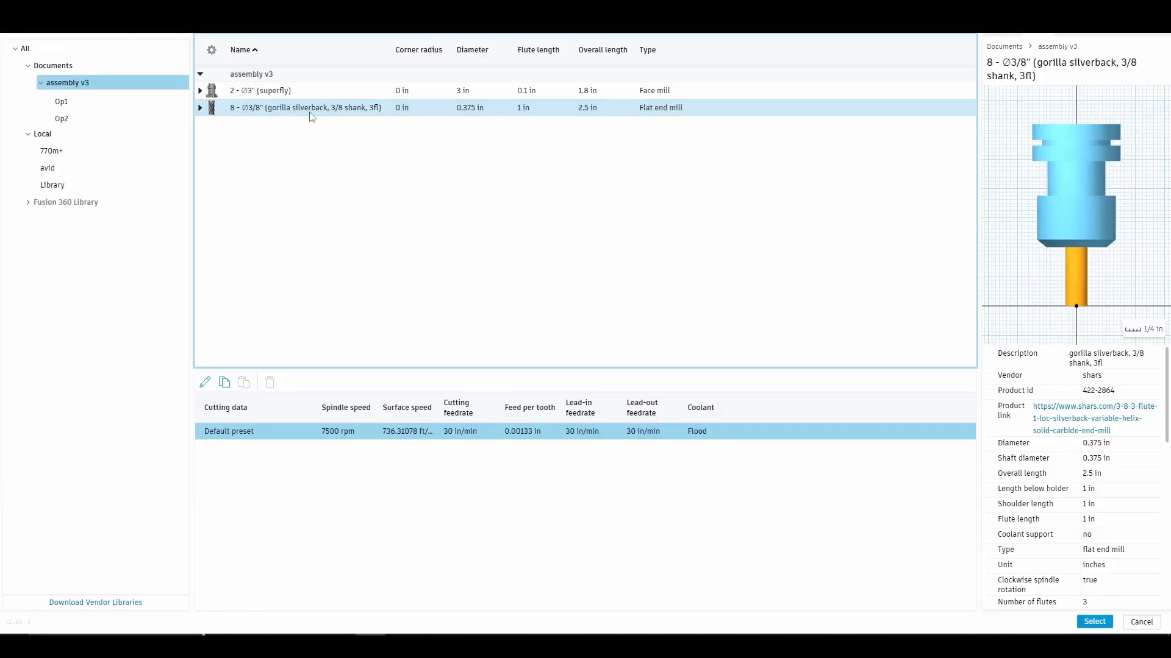
click(1100, 626)
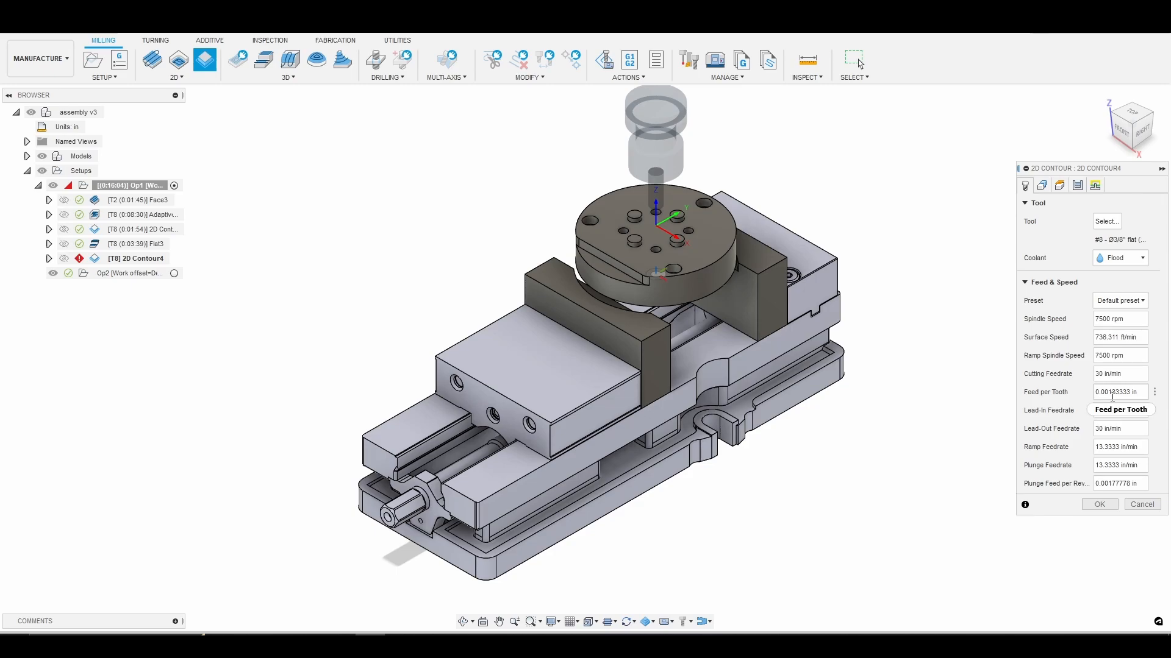
Choose the base edges of the four round bosses and the bottom edge of the ledge wall as the contours.
click(1043, 186)
scroll(535, 260, up, 5)
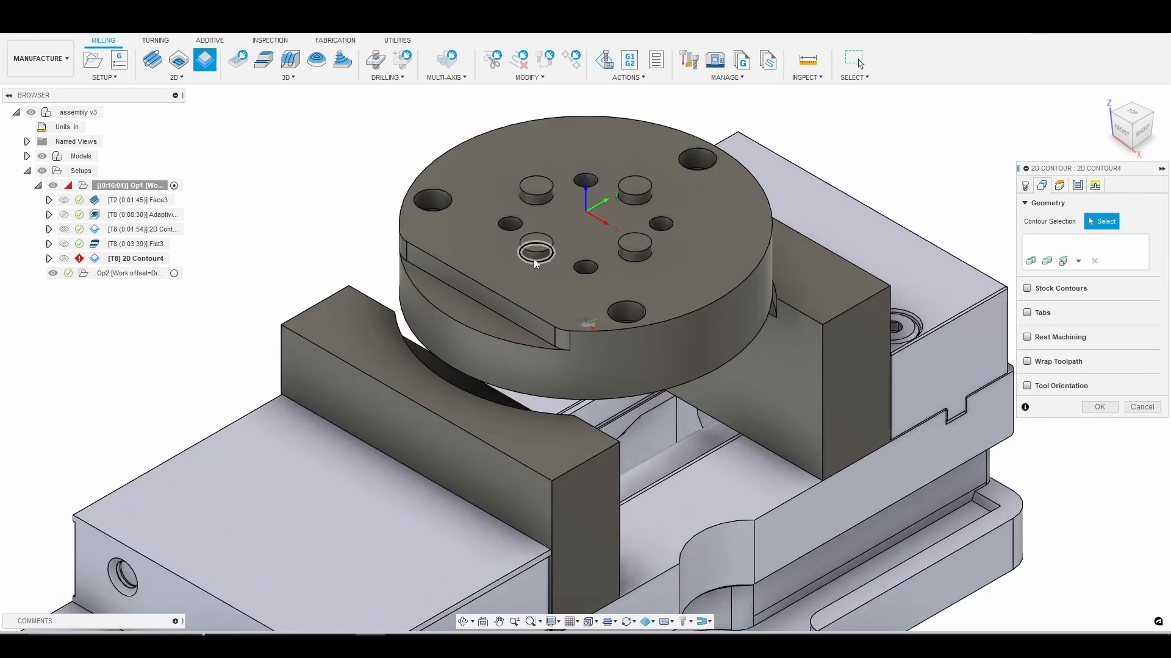
click(535, 258)
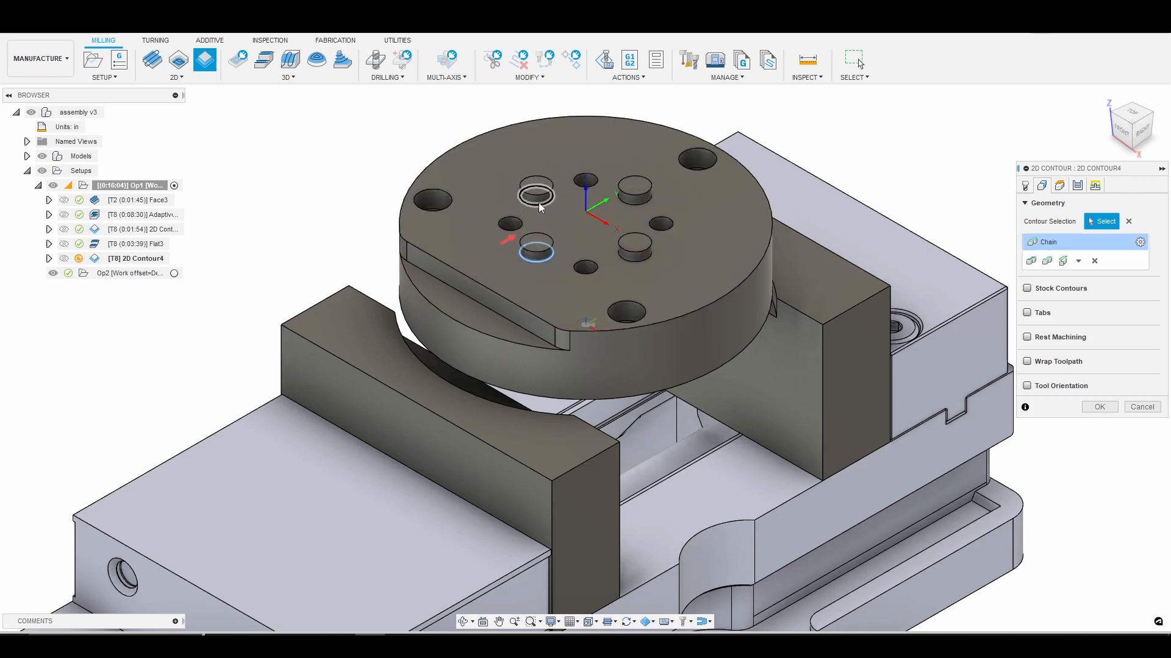
click(539, 205)
click(623, 200)
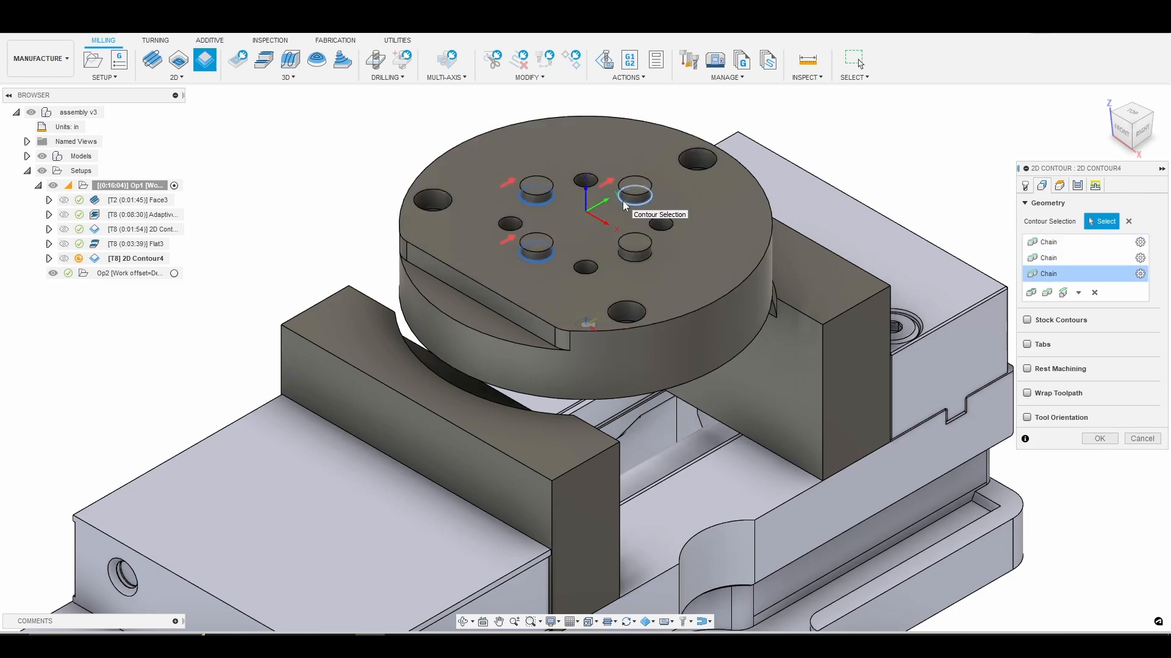
click(643, 261)
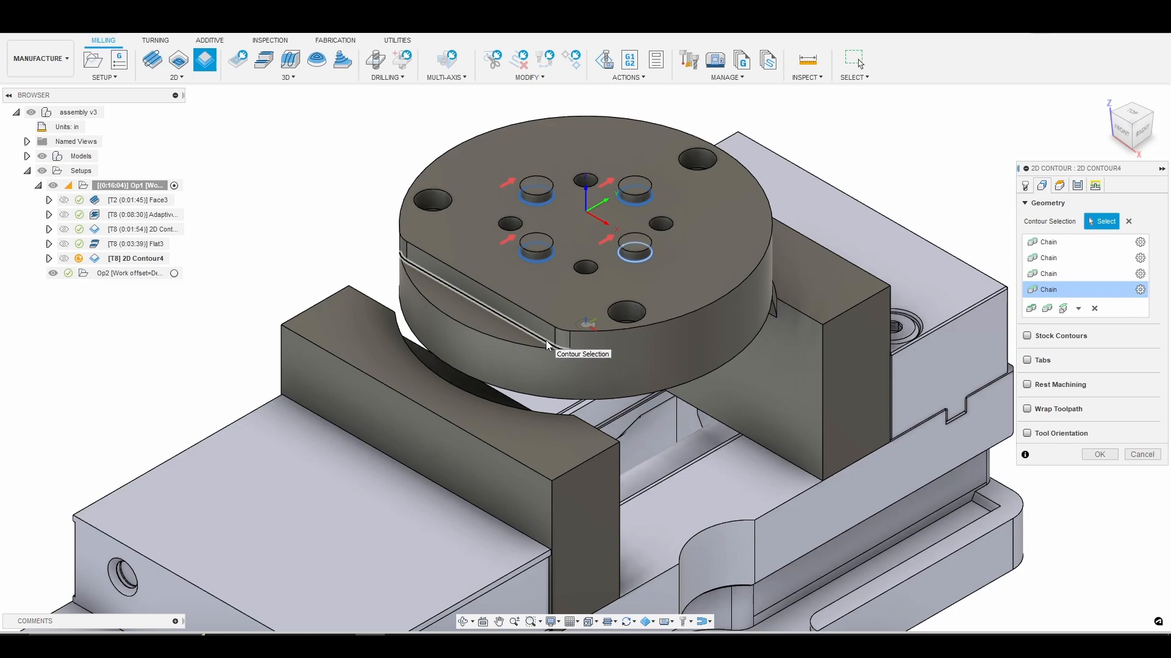
click(546, 341)
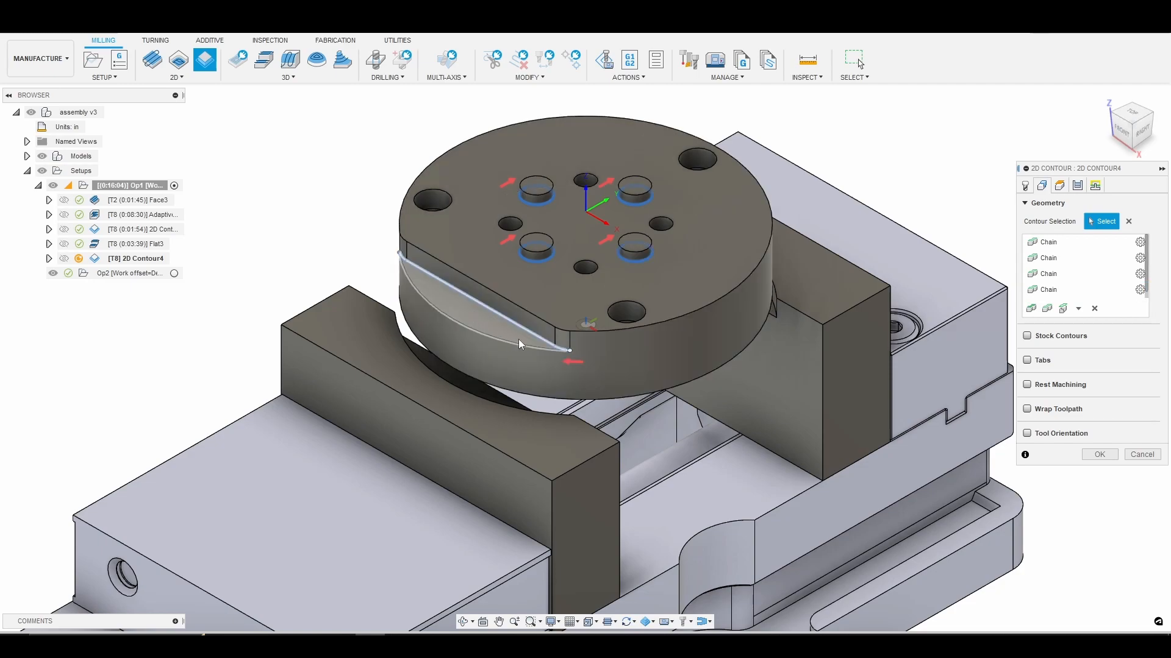
Reference the 2D Contour's top height from Model top.
click(1059, 185)
click(1142, 405)
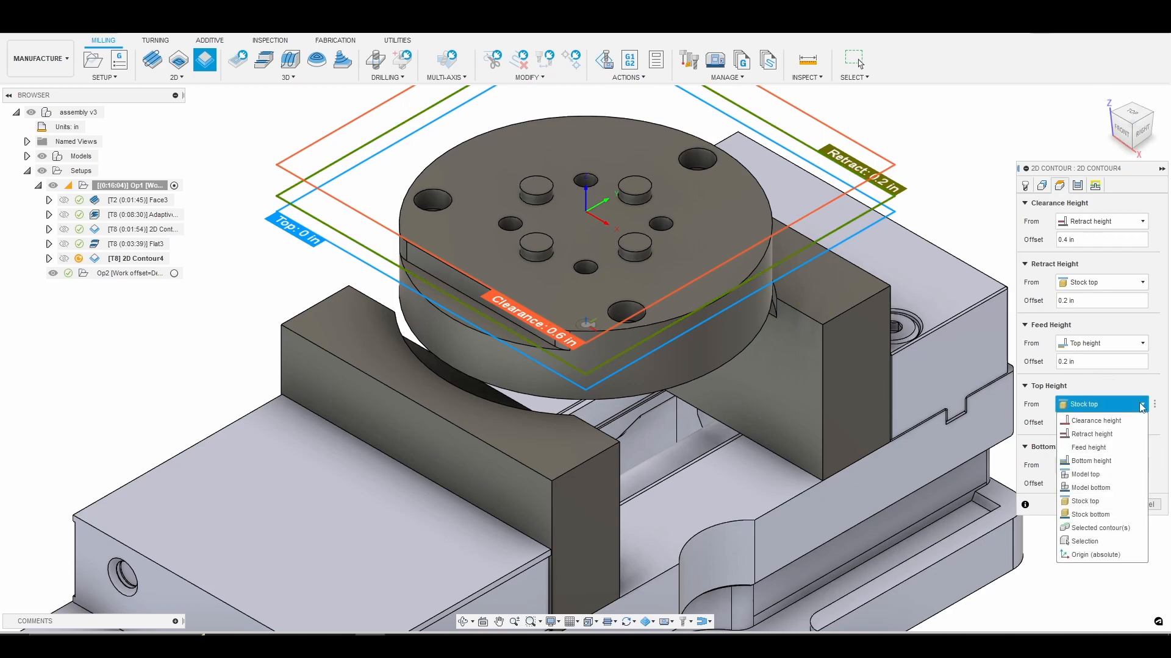
click(1092, 474)
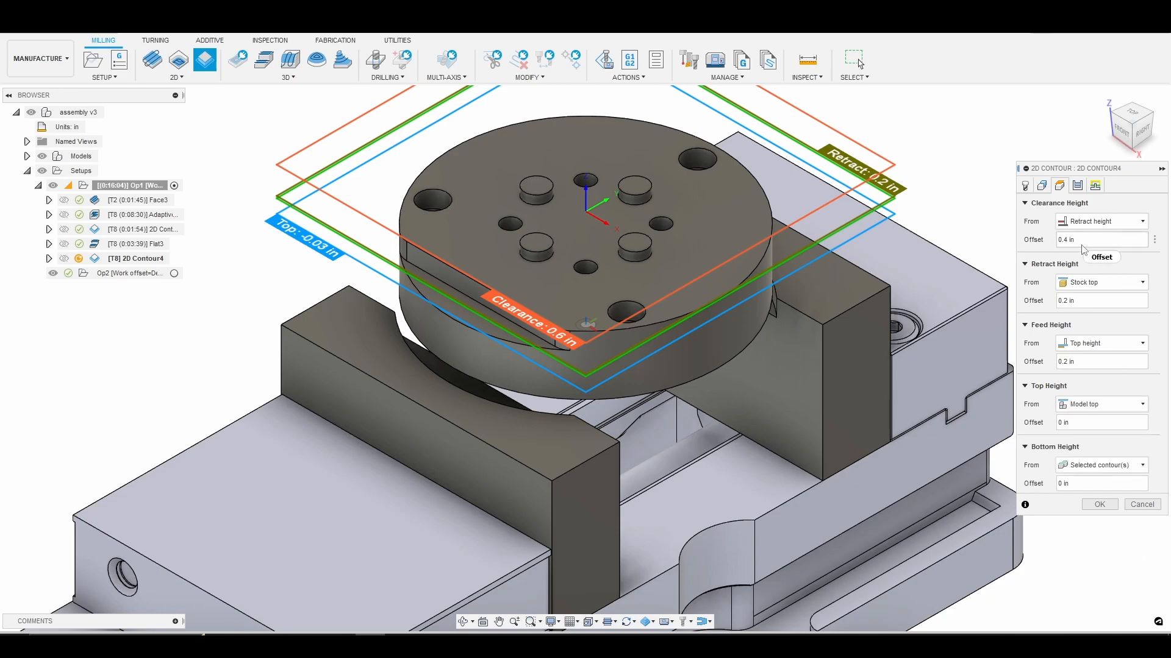
Enable Stock to Leave with 0 in radial and 0.001 in axial, and set the compensation type to Wear.
click(1077, 185)
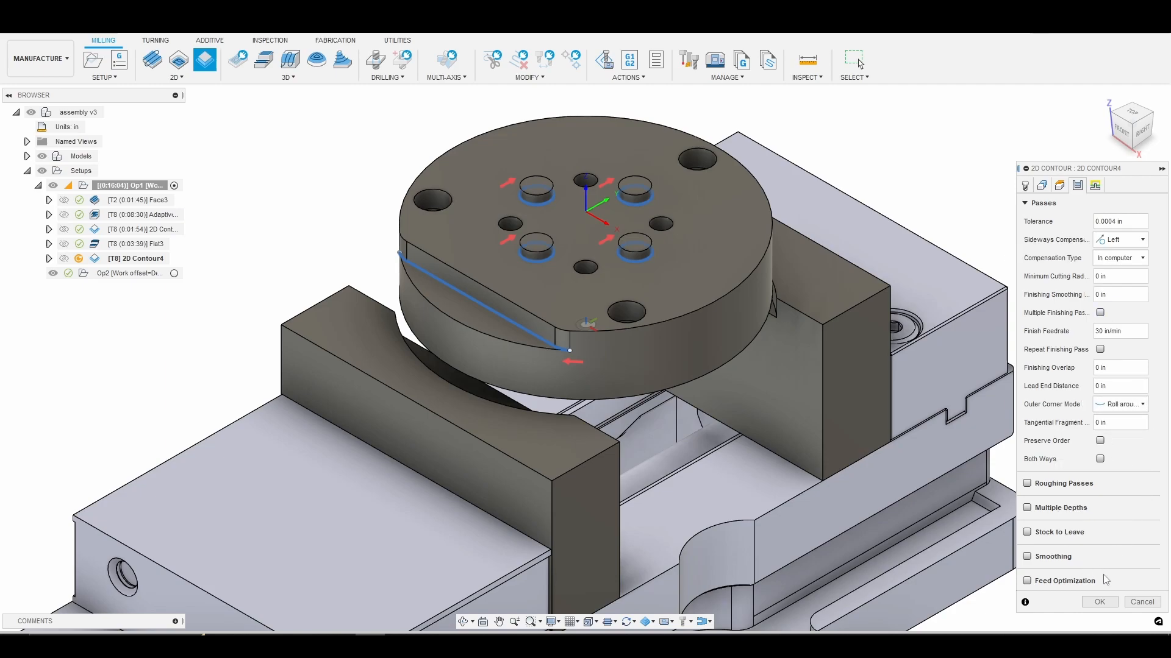
click(1027, 534)
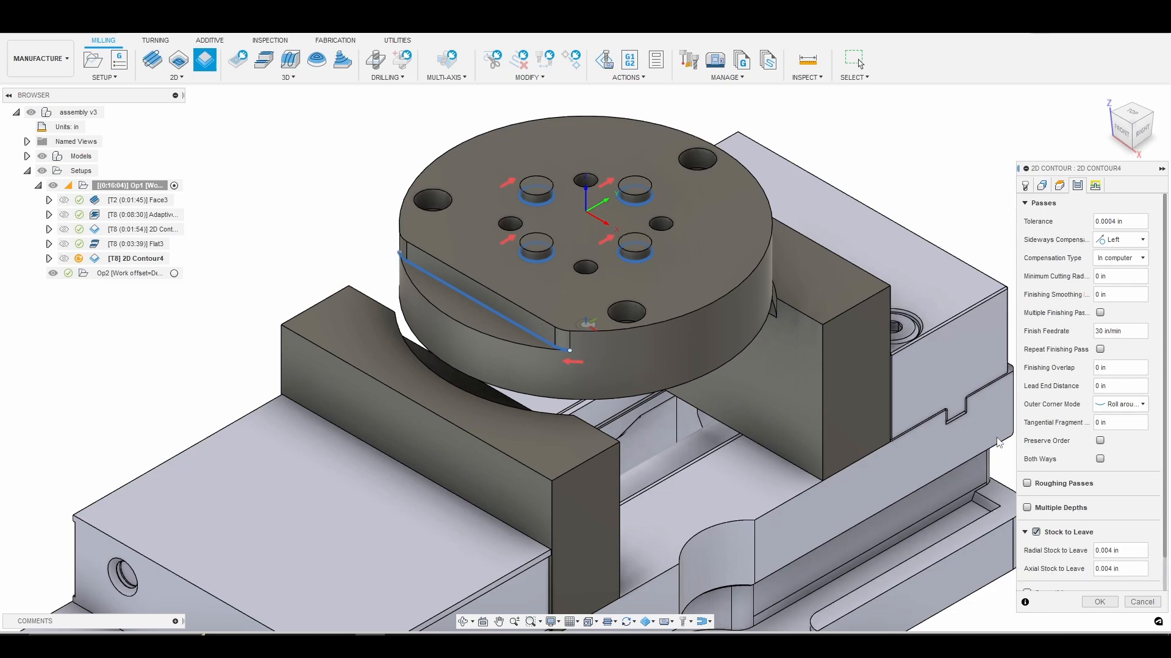
scroll(1110, 529, down, 2)
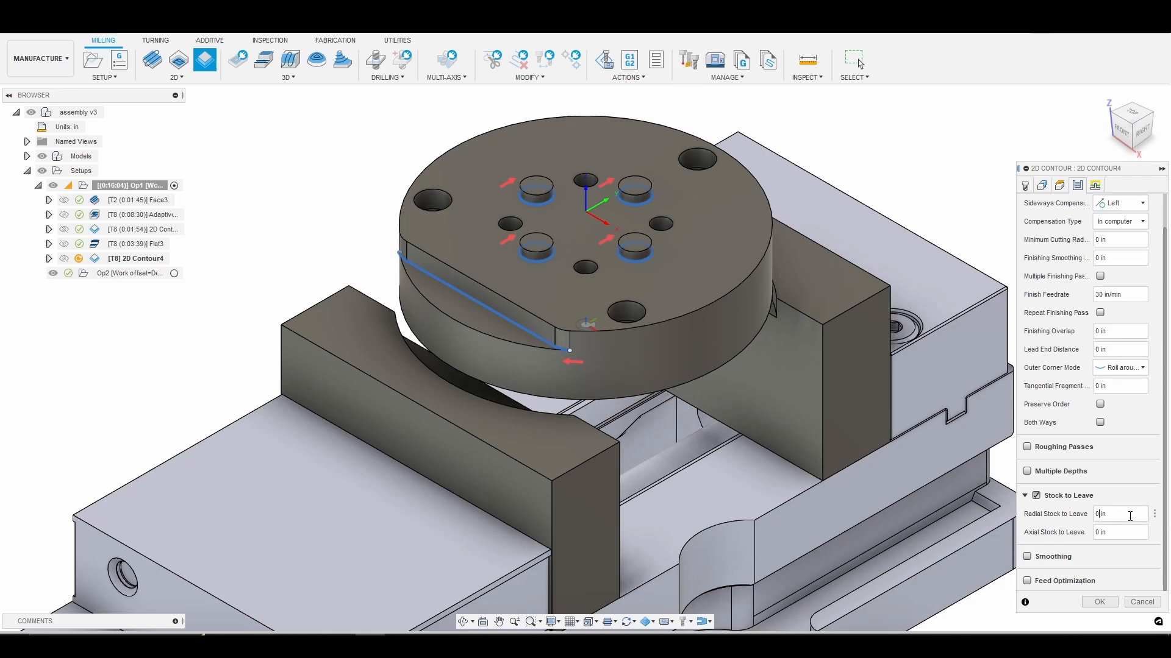
click(1099, 533)
click(1142, 222)
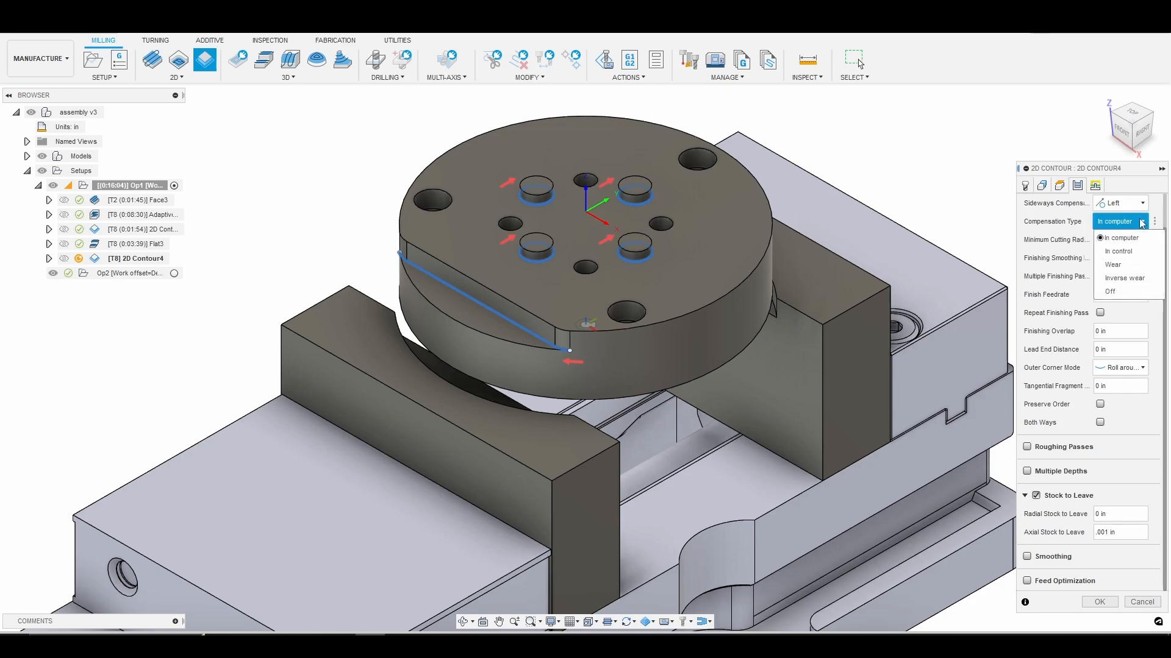
click(1128, 265)
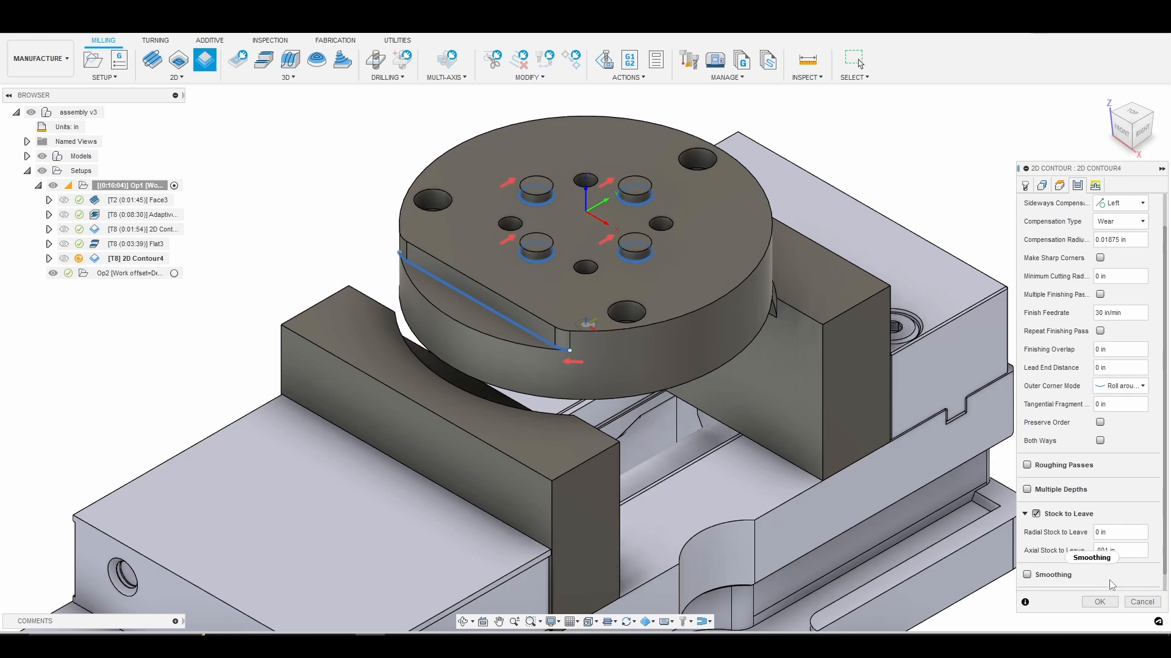
Turn on Smoothing and Feed Optimization for the contour passes and enter a finishing overlap.
scroll(1102, 580, down, 1)
click(1027, 560)
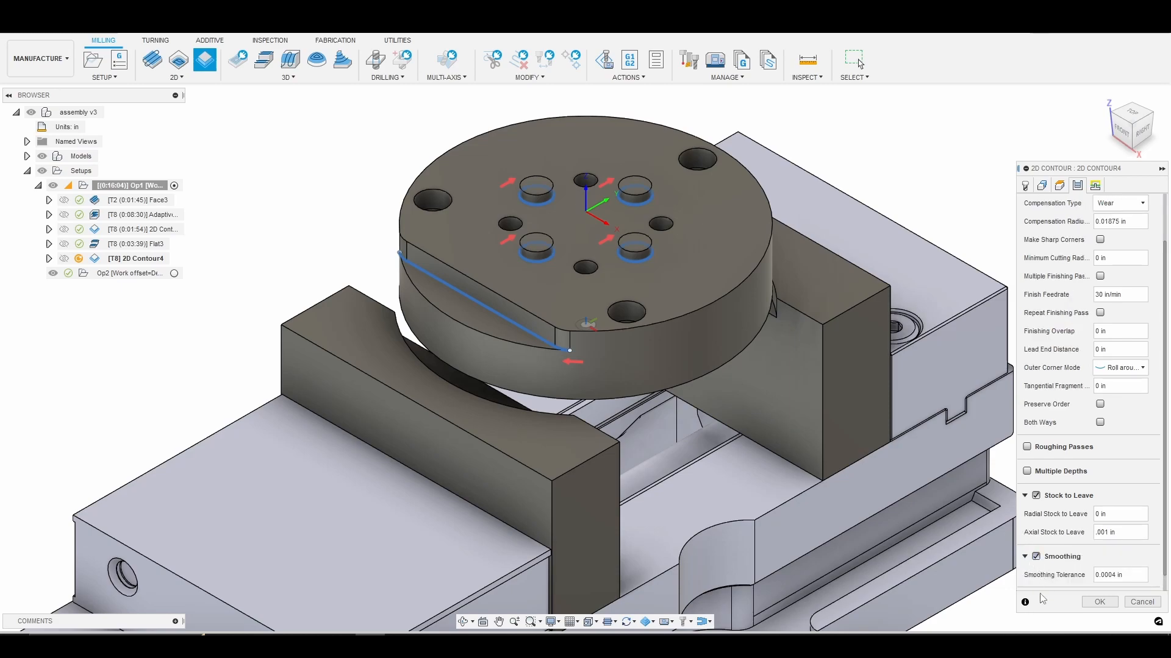
scroll(1058, 575, down, 1)
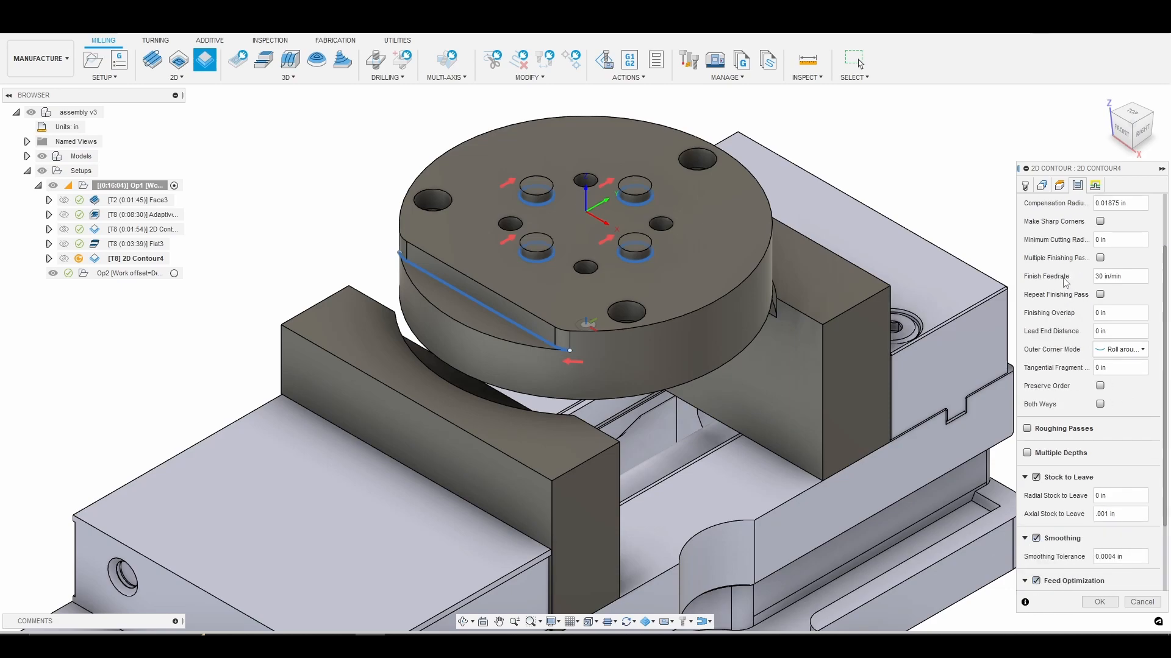
scroll(1058, 390, up, 4)
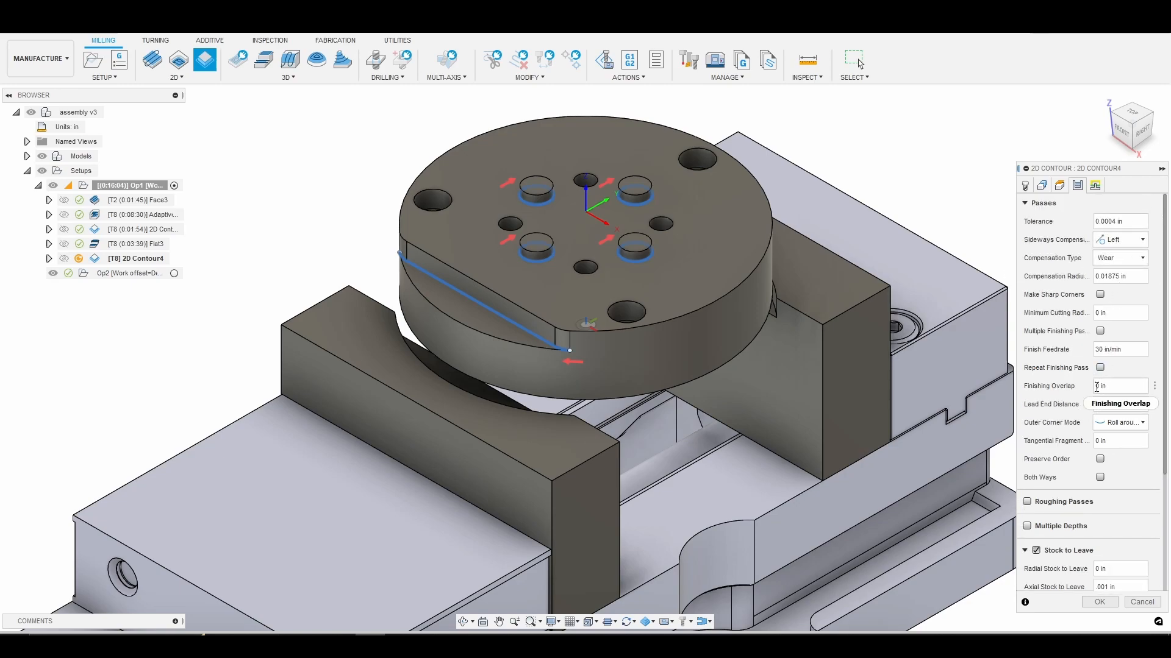
text(.05)
Set the lead-in sweep angle to 45 deg and generate the 2D Contour toolpath.
click(1095, 185)
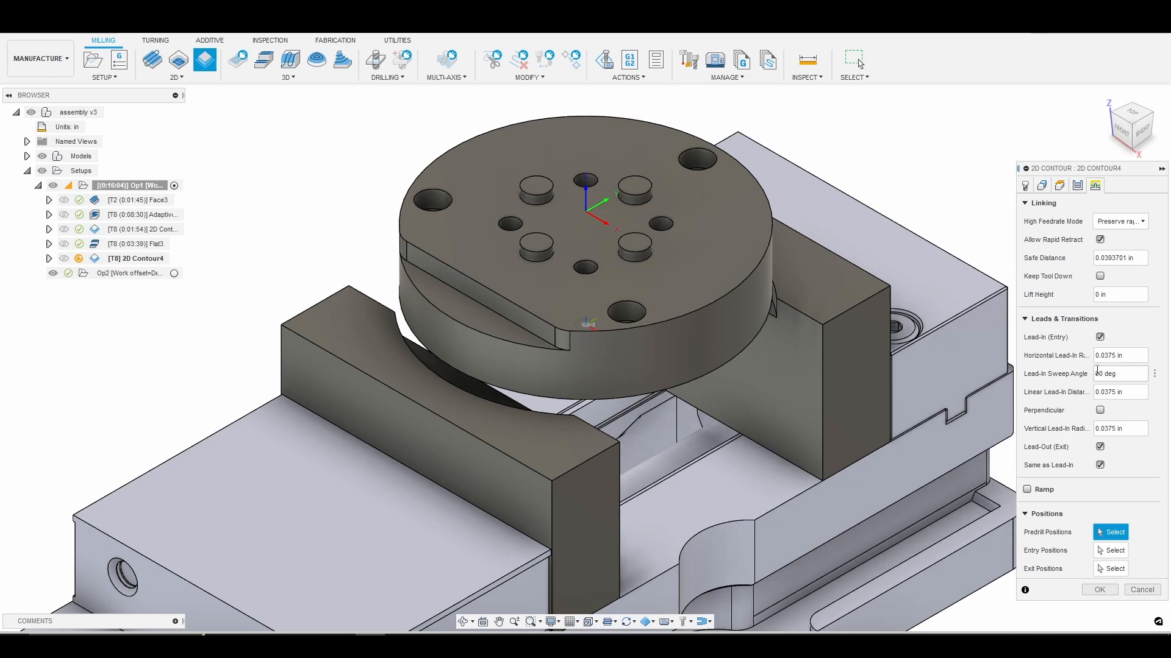
text(45)
click(1105, 592)
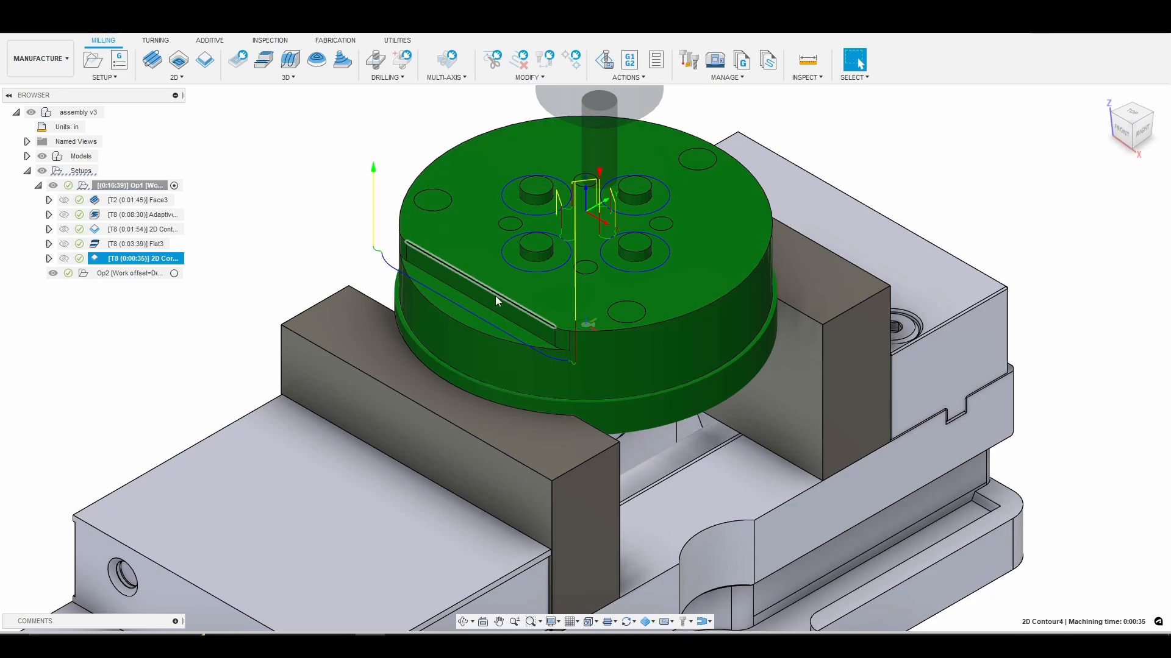
Simulate the new 2D Contour operation along the bosses and the ledge wall.
right_click(178, 261)
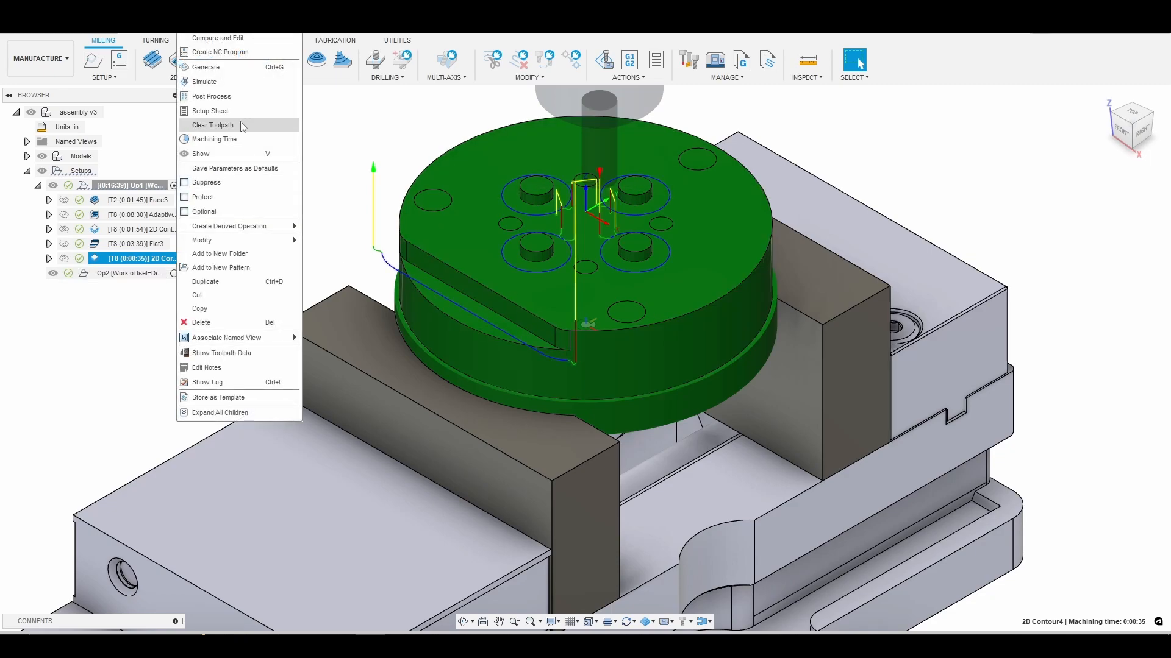
click(228, 82)
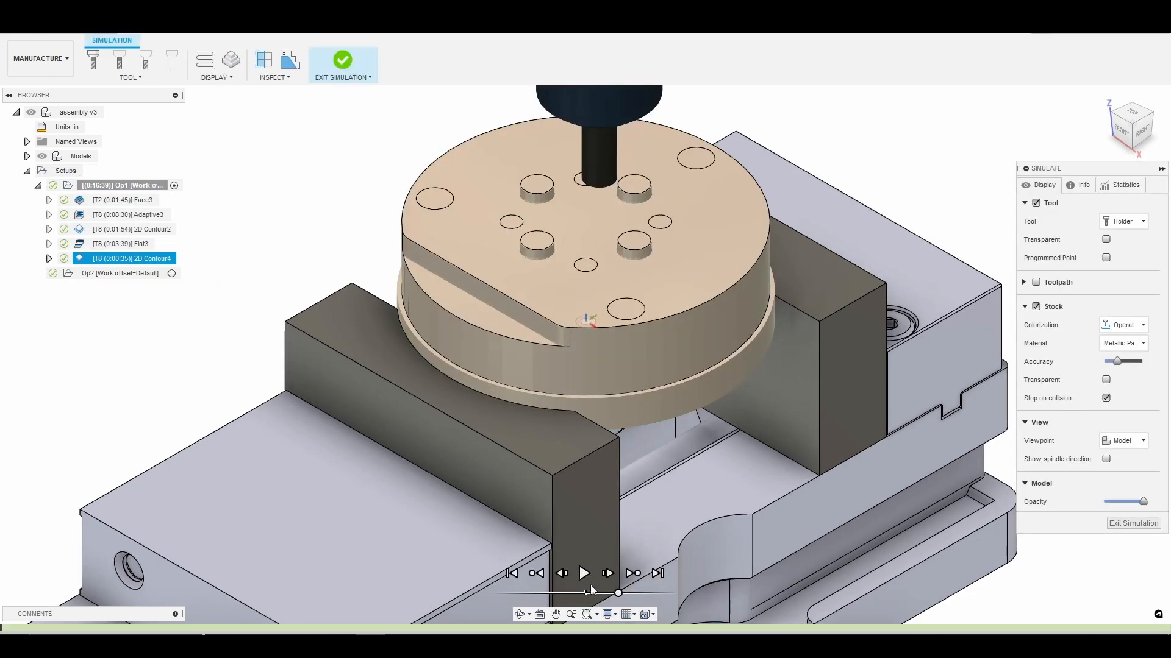
click(584, 575)
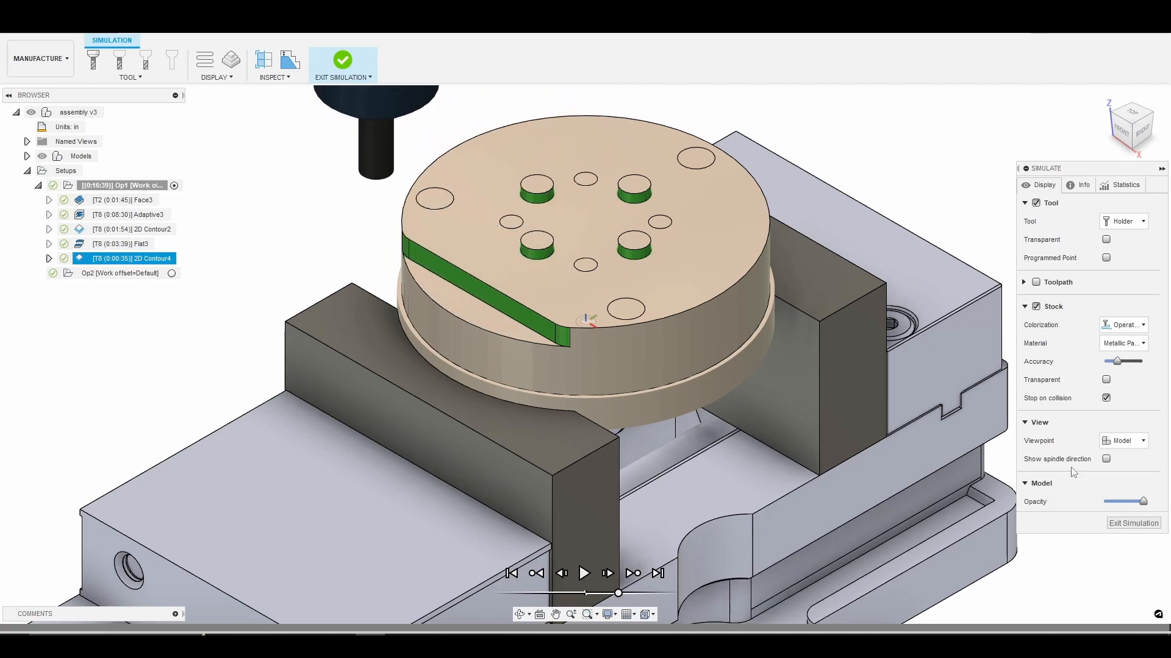
Exit the simulation and start a Drill operation with tool 16, the 1/4" 140 degree spot drill from the 770m+ library.
click(1123, 524)
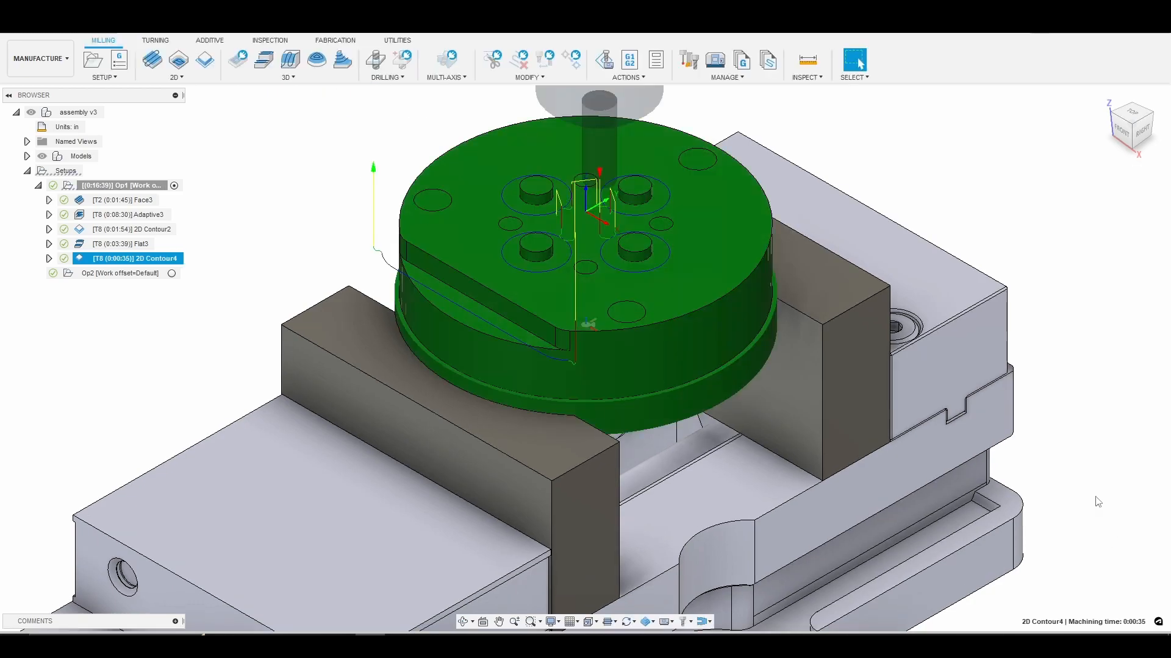
click(1110, 99)
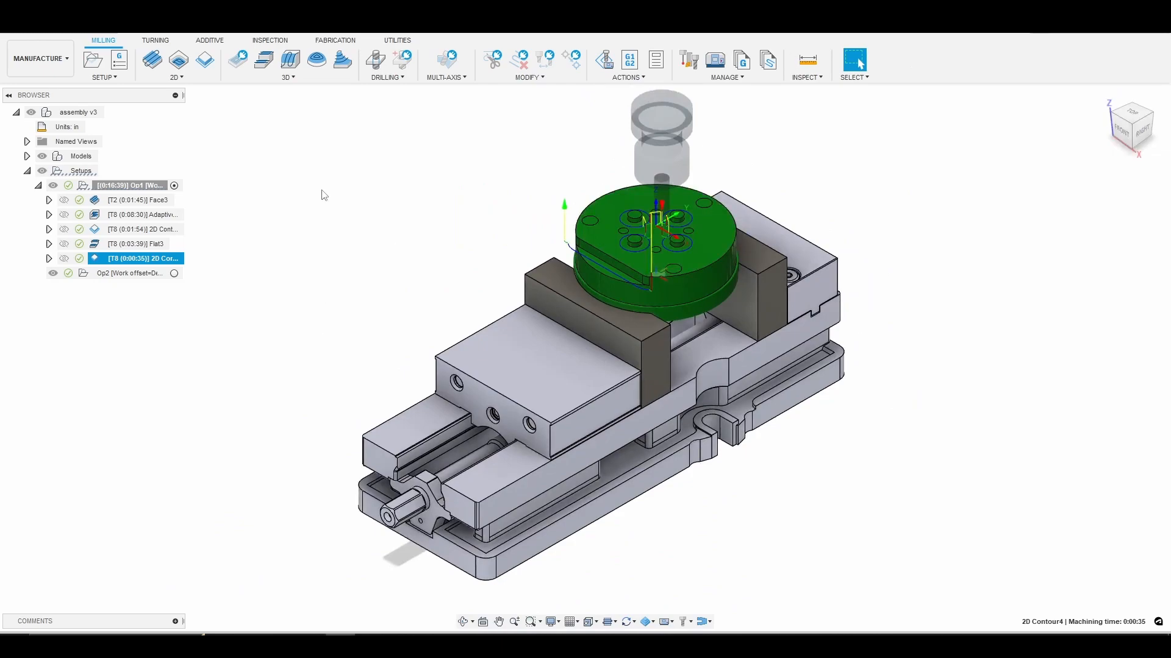
click(288, 78)
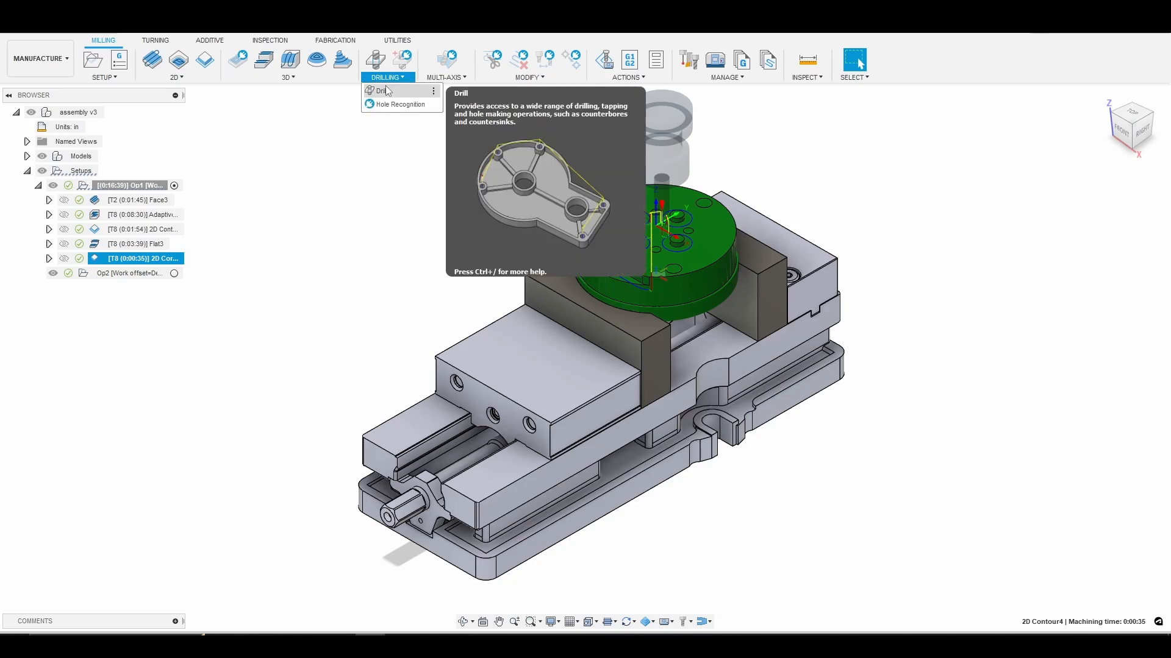
click(388, 91)
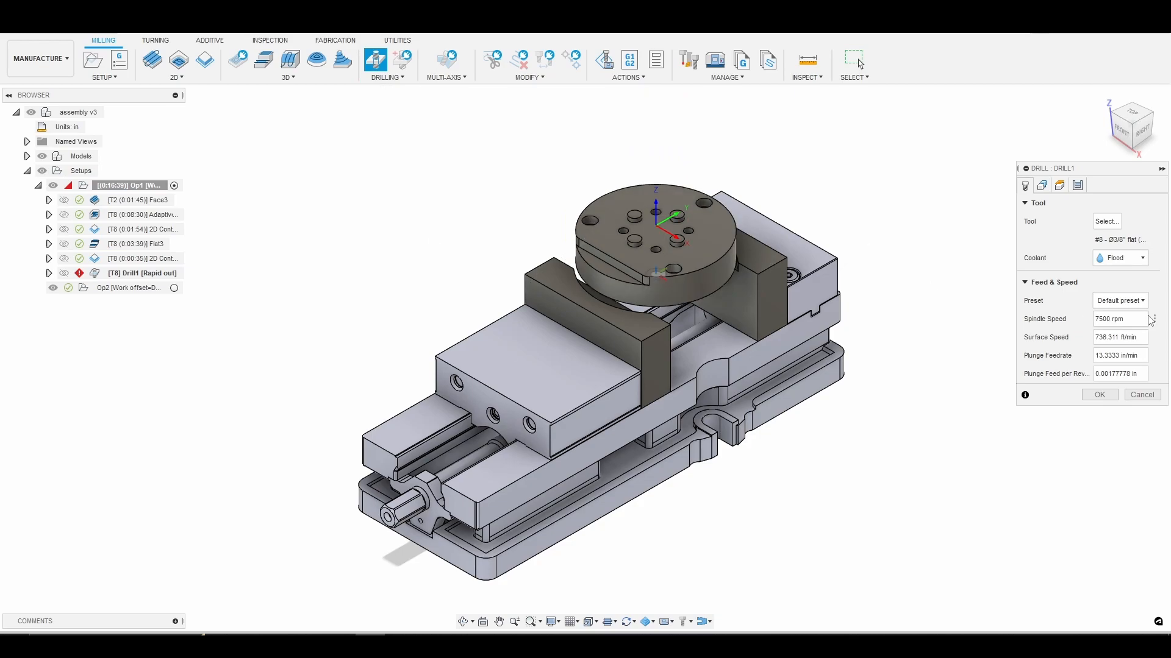
click(1106, 222)
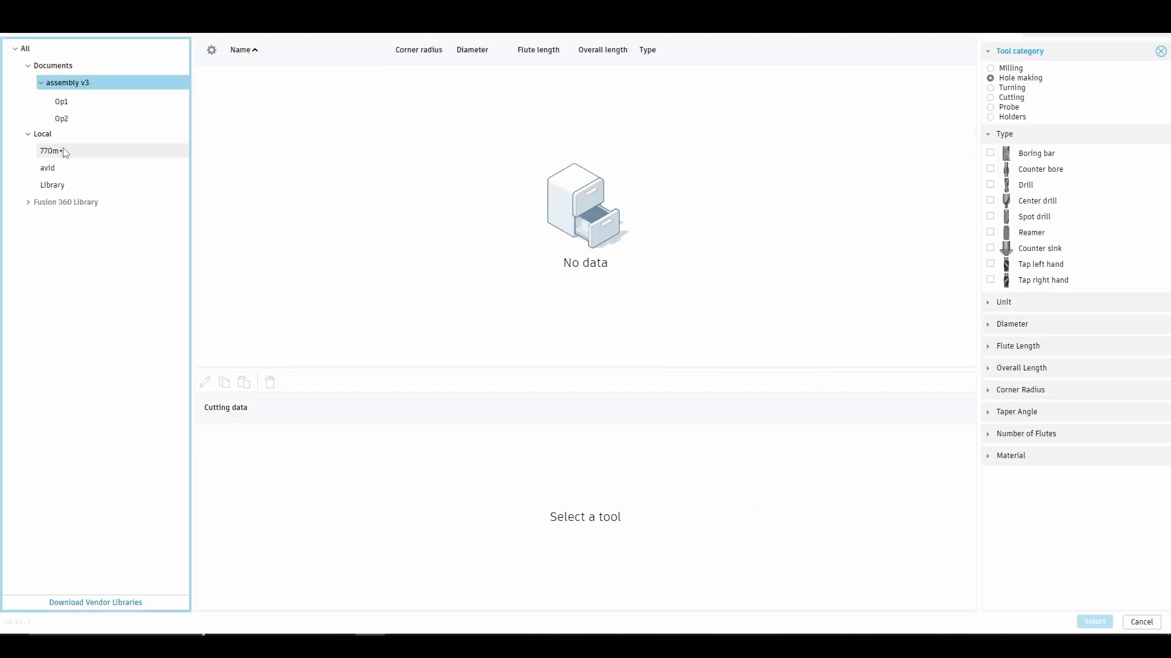
double_click(66, 153)
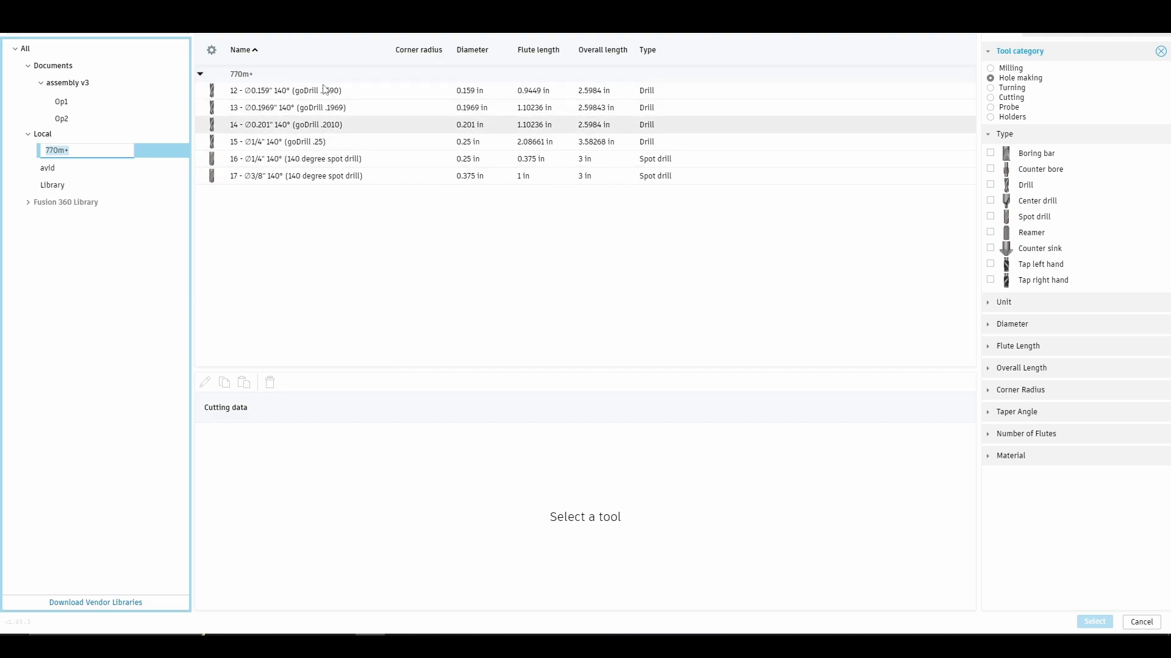
click(334, 160)
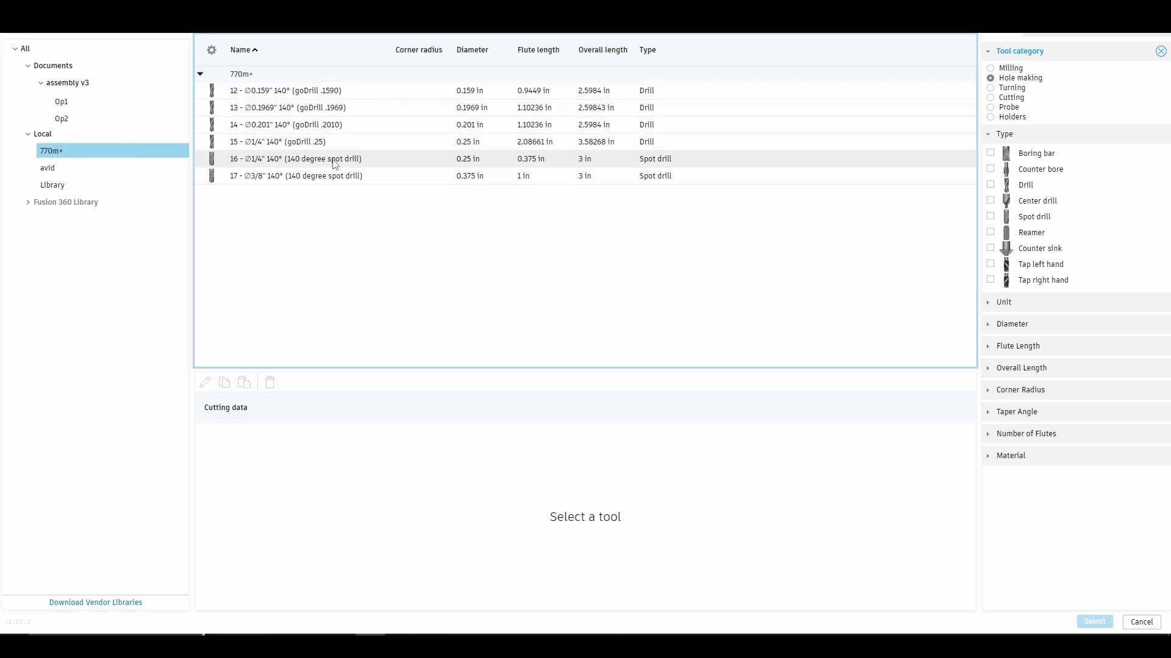
click(1107, 624)
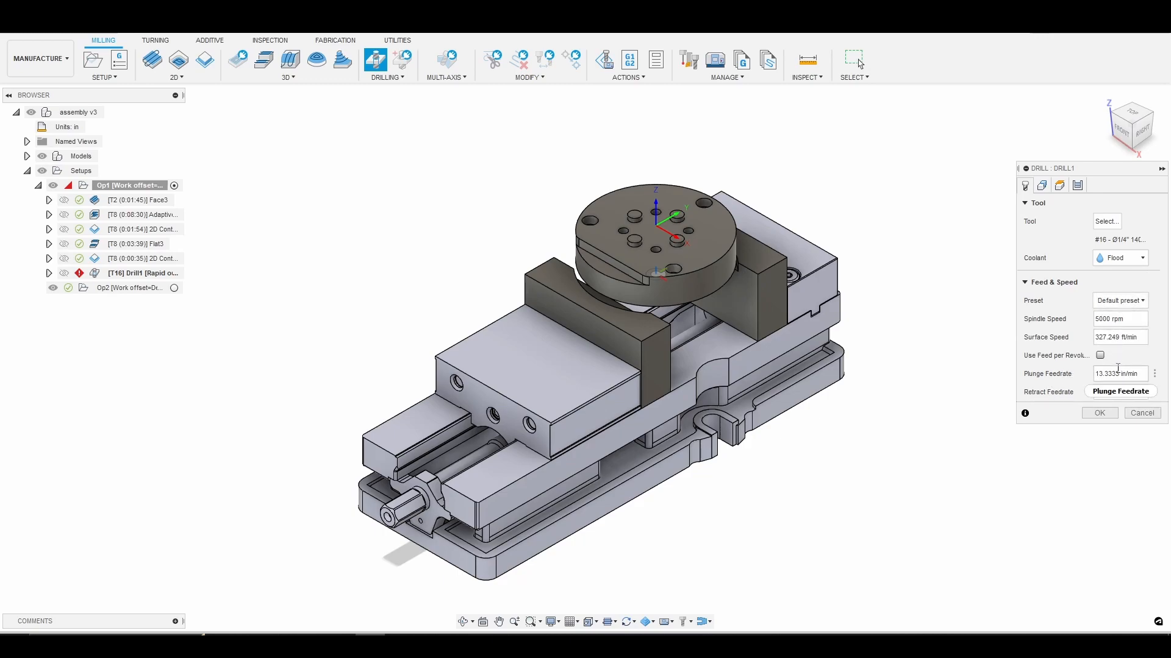
Select the faces of the three large outer holes and the four small inner holes as the spot drilling geometry.
click(1048, 190)
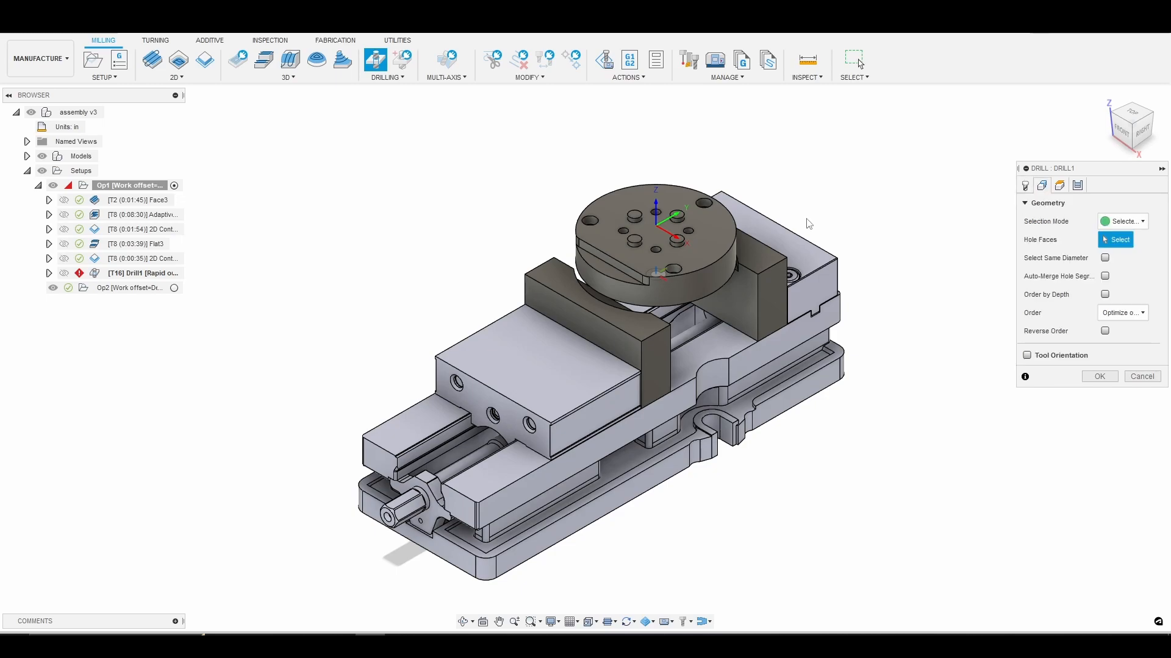
scroll(717, 250, up, 2)
scroll(644, 216, up, 2)
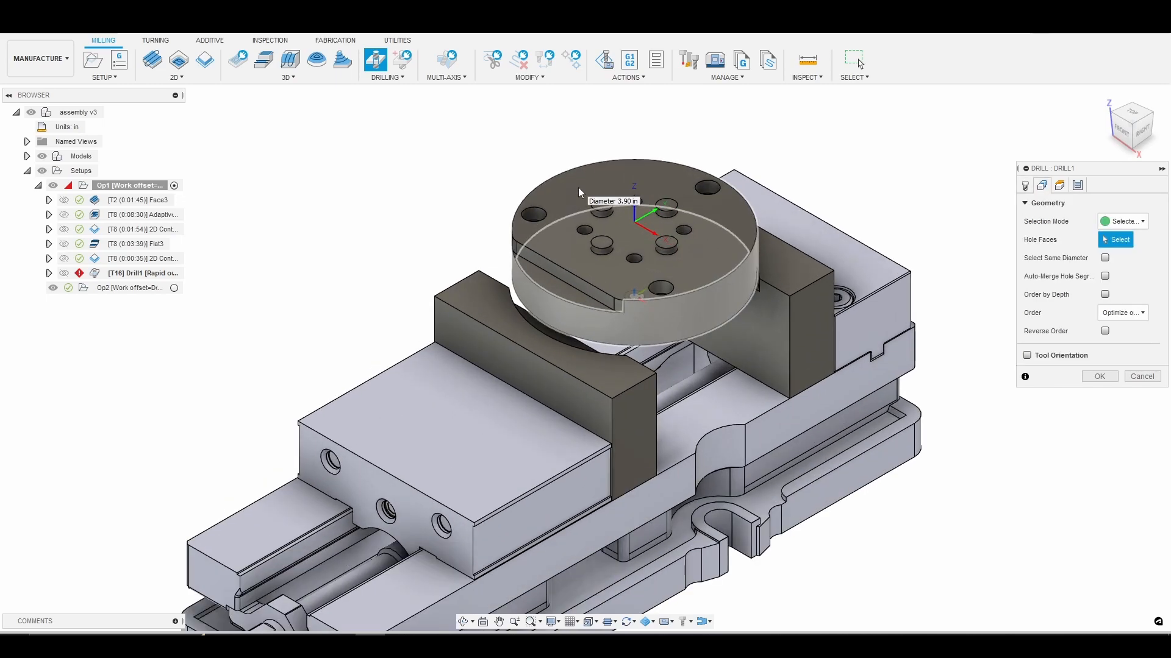
click(534, 222)
click(585, 236)
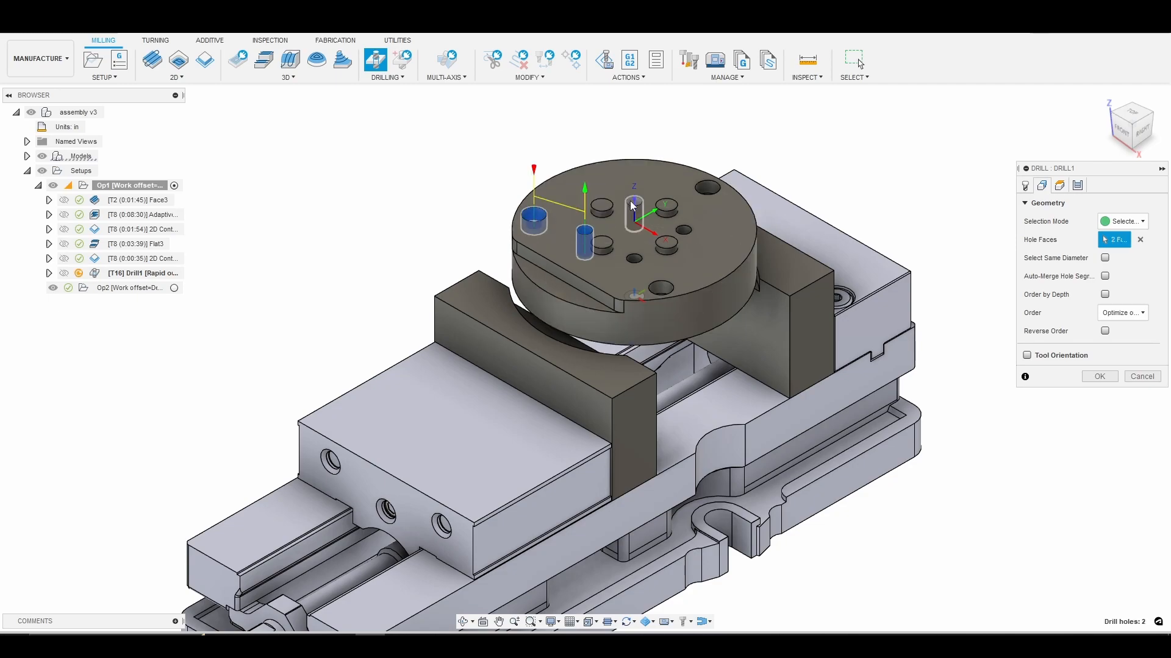
click(634, 208)
click(637, 262)
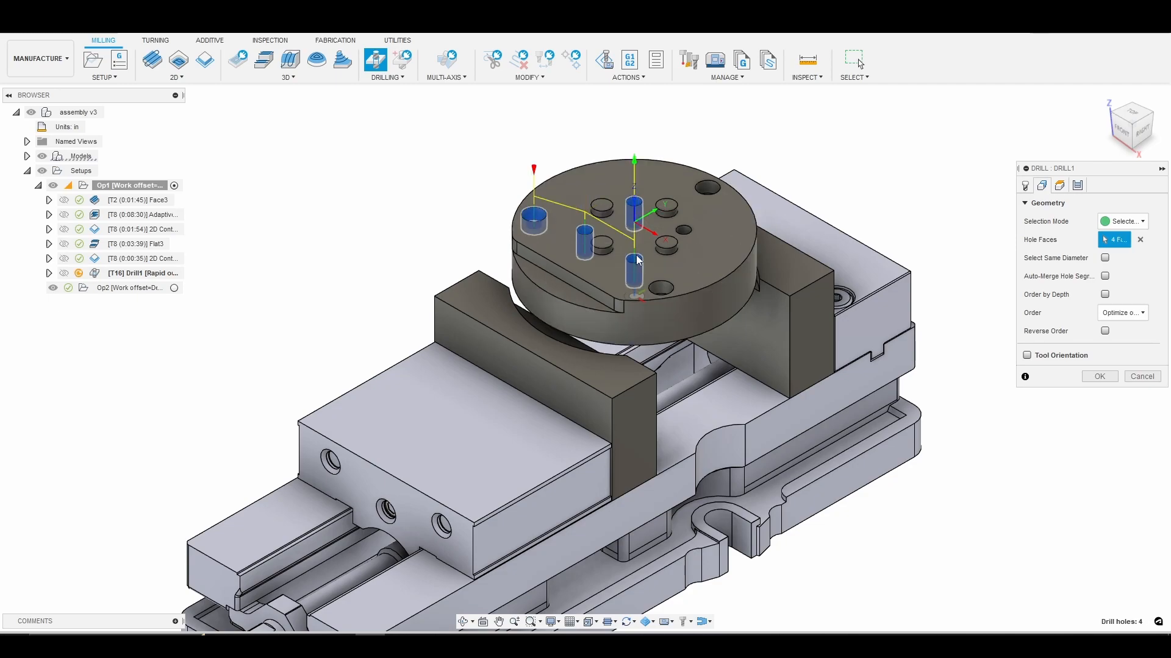
click(716, 189)
click(685, 235)
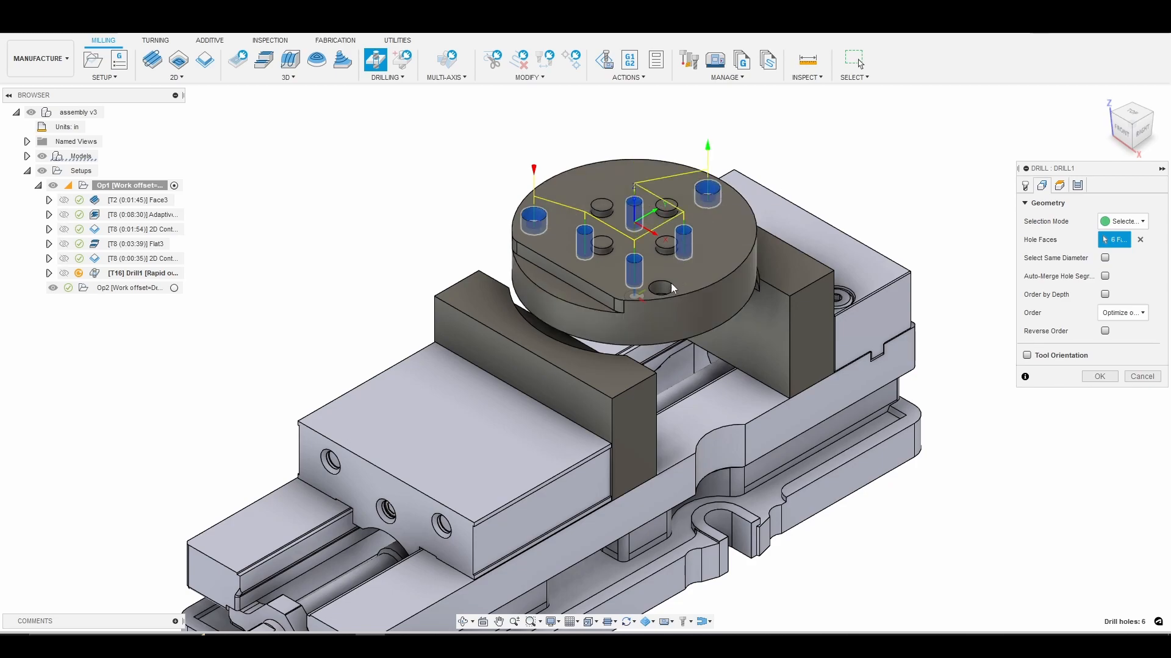
click(656, 295)
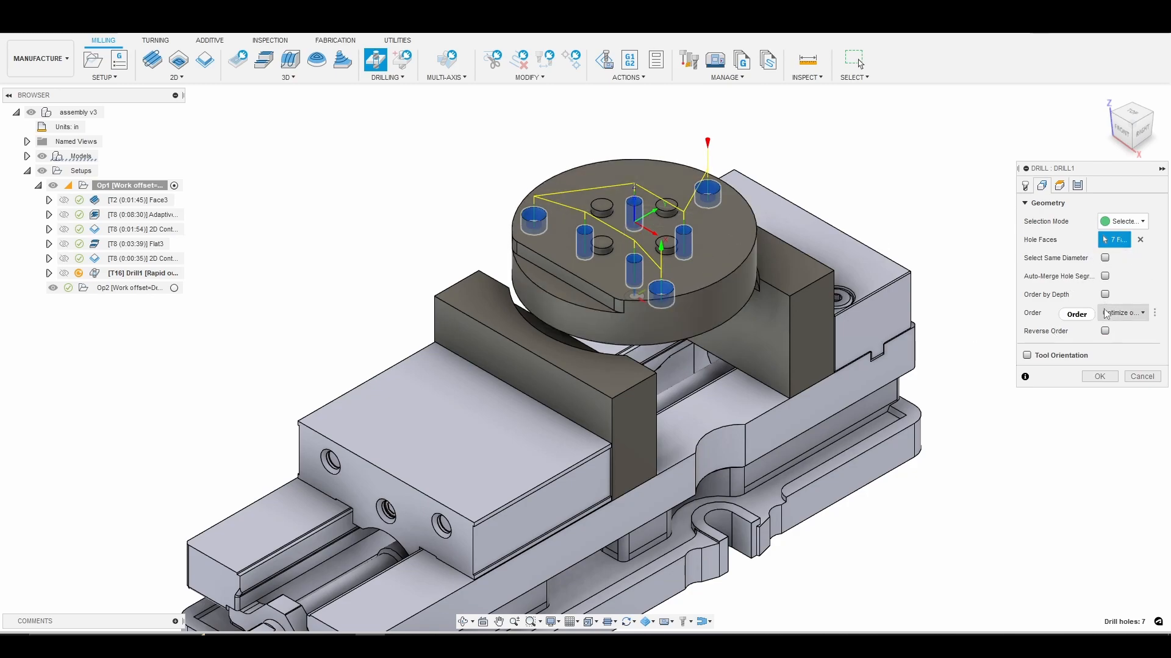
Set the bottom height to Hole top with an offset of -.045 in and generate the spot drilling toolpath with the rapid-out cycle.
click(1059, 186)
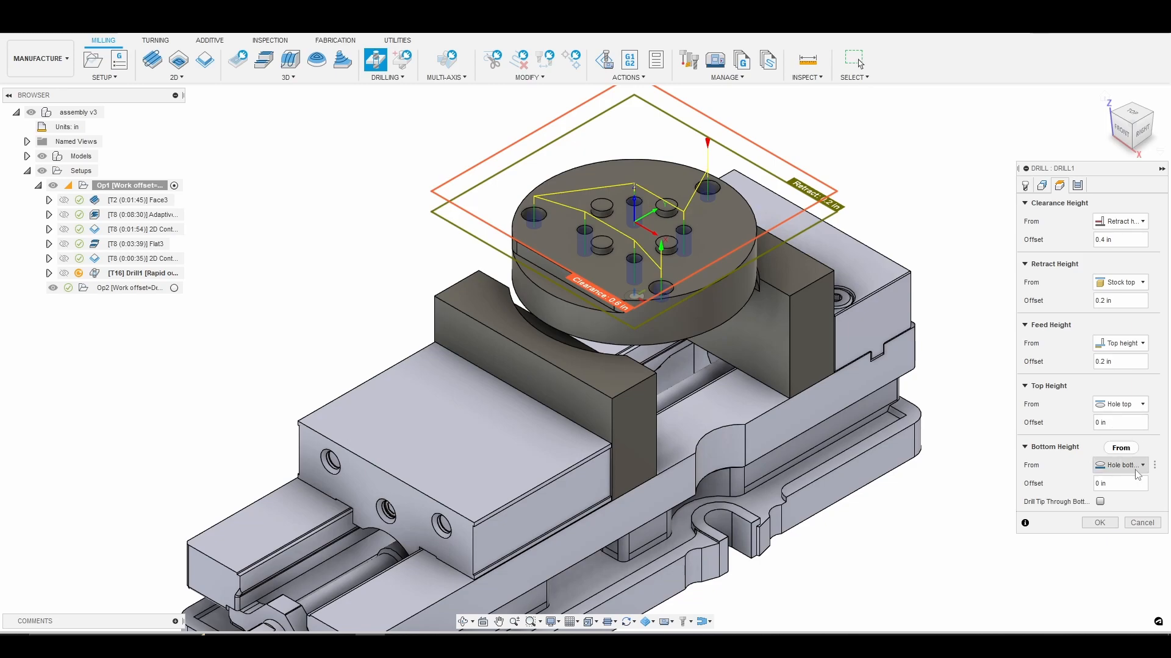
mouse_move(1138, 475)
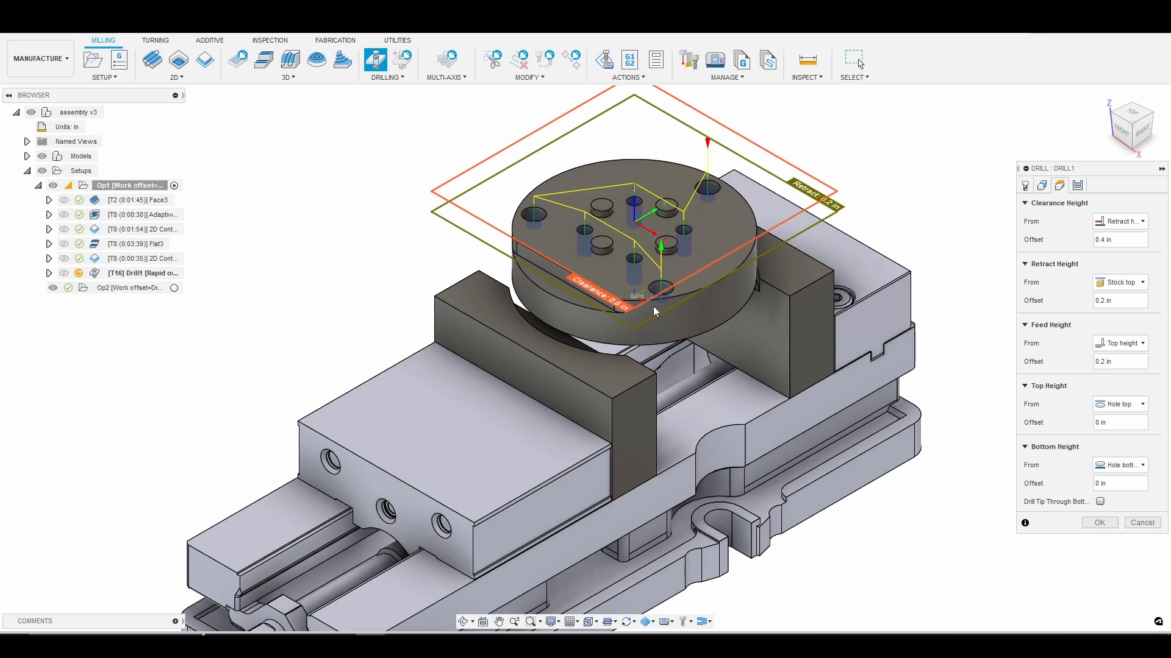
click(1134, 466)
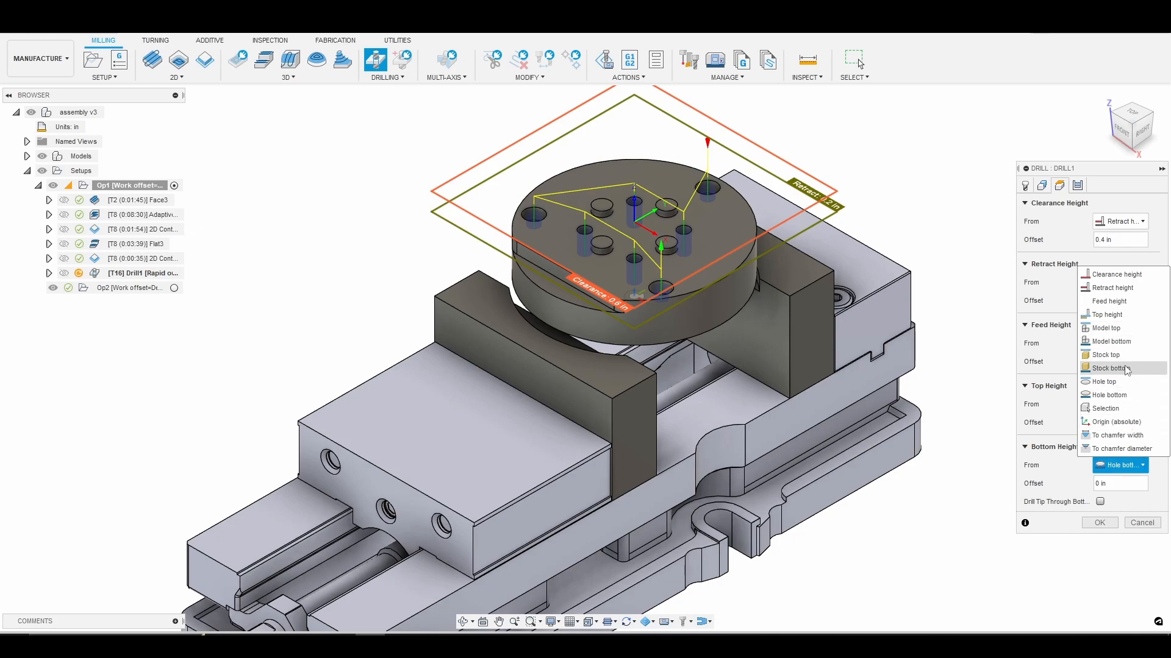
click(1106, 382)
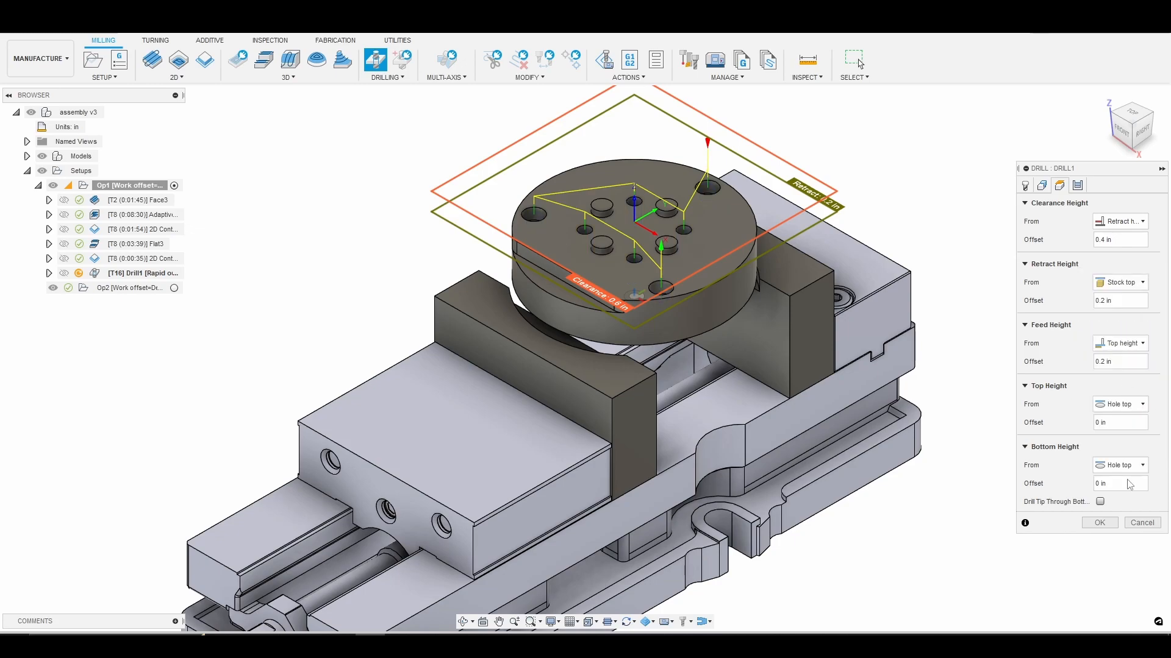
click(1112, 483)
key(BackSpace)
key(BackSpace)
key(BackSpace)
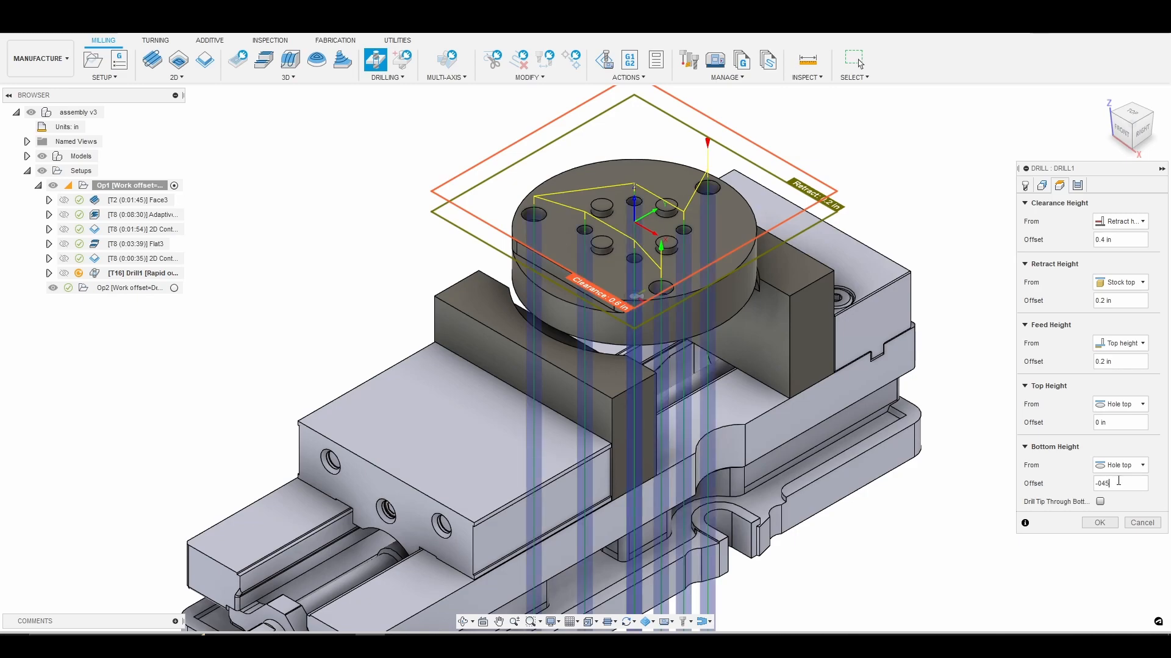
scroll(653, 305, up, 3)
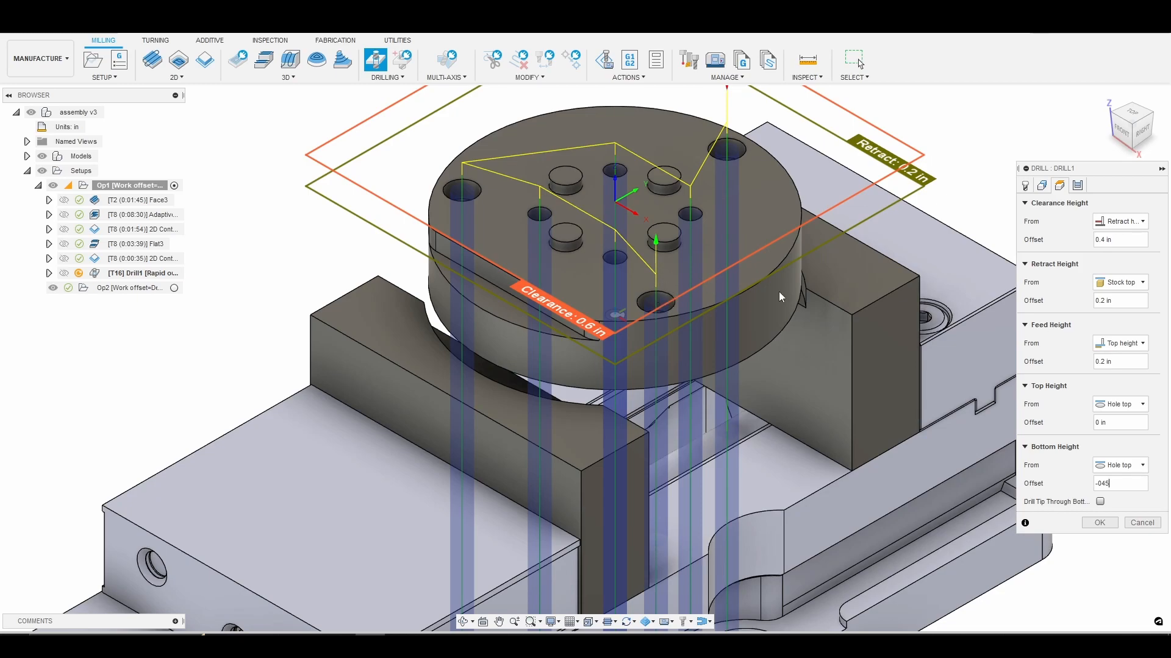
key(Left)
key(Left)
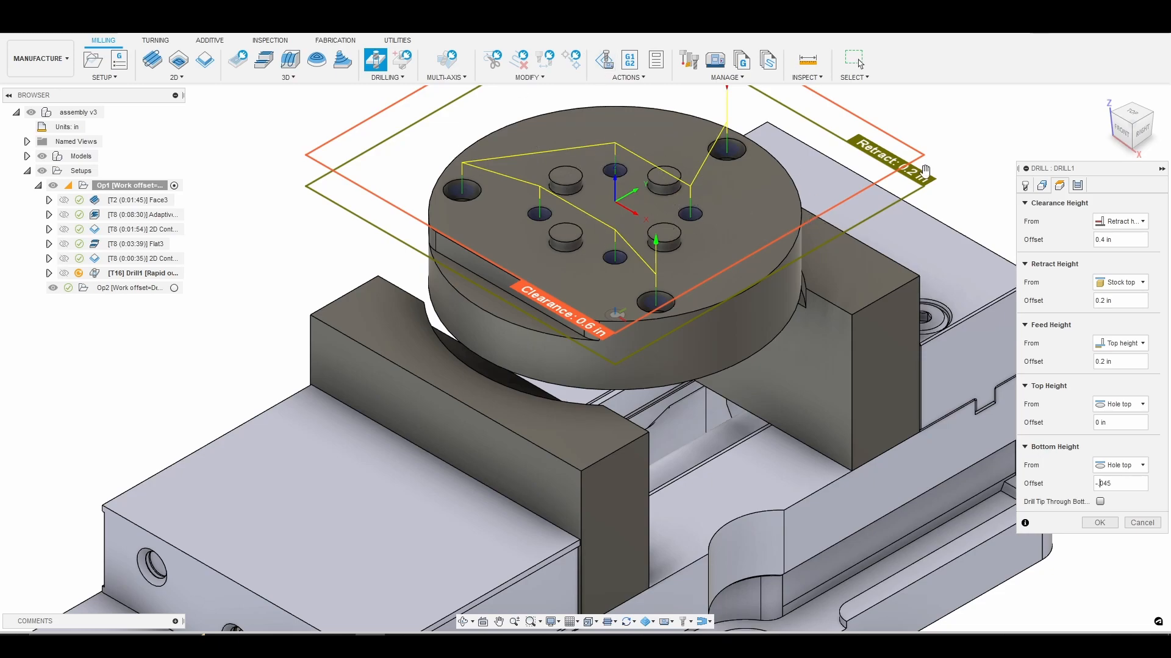
click(1078, 186)
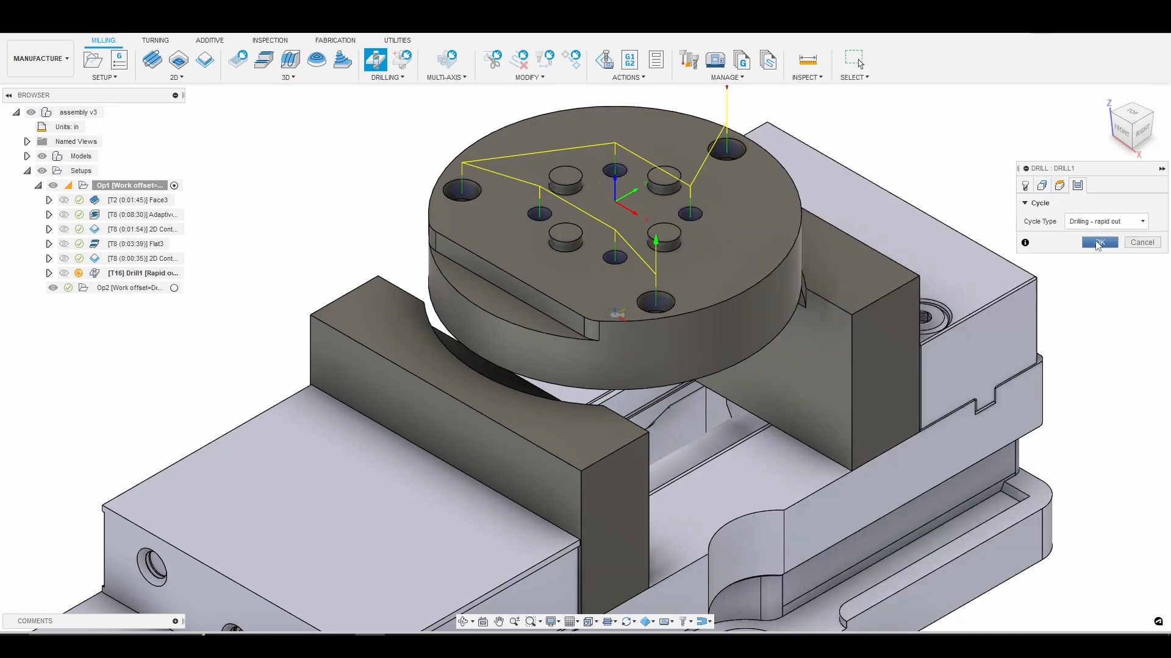
click(1101, 243)
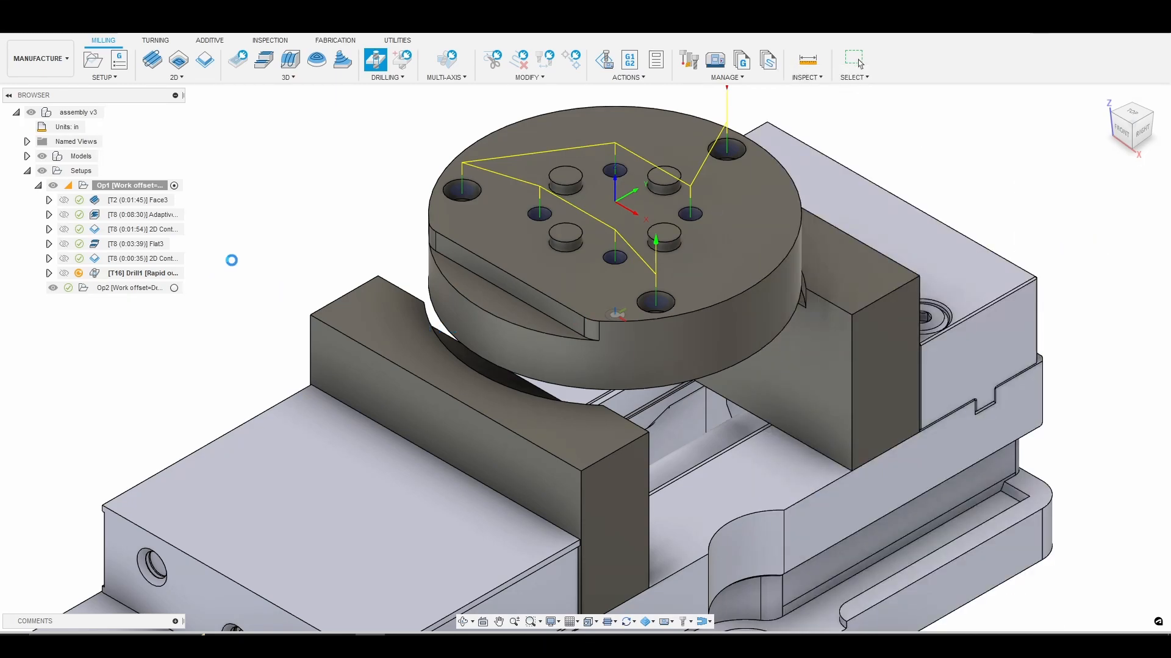
Simulate the spot drilling operation on all seven holes, then exit and return to the home view.
right_click(185, 278)
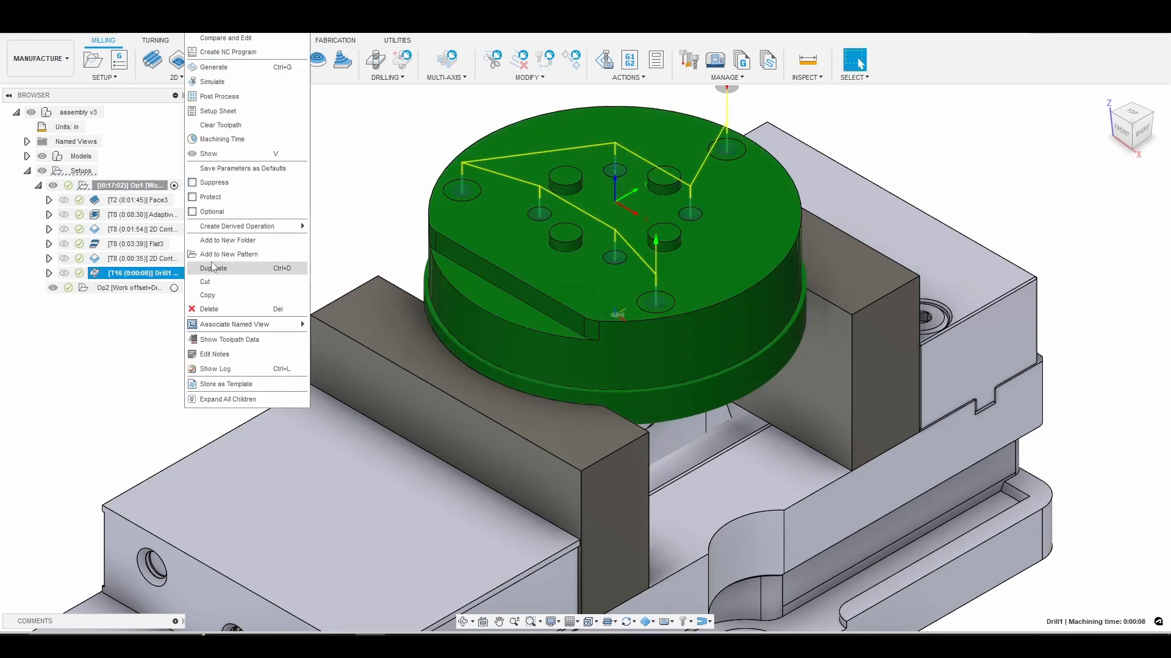
click(212, 82)
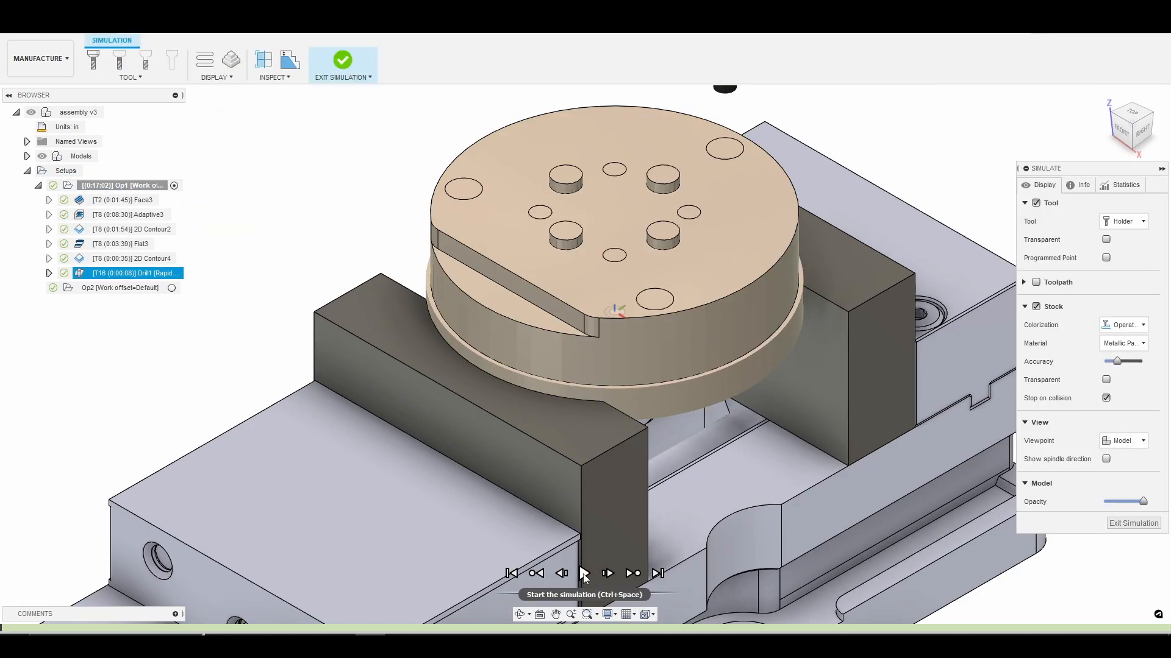
click(584, 573)
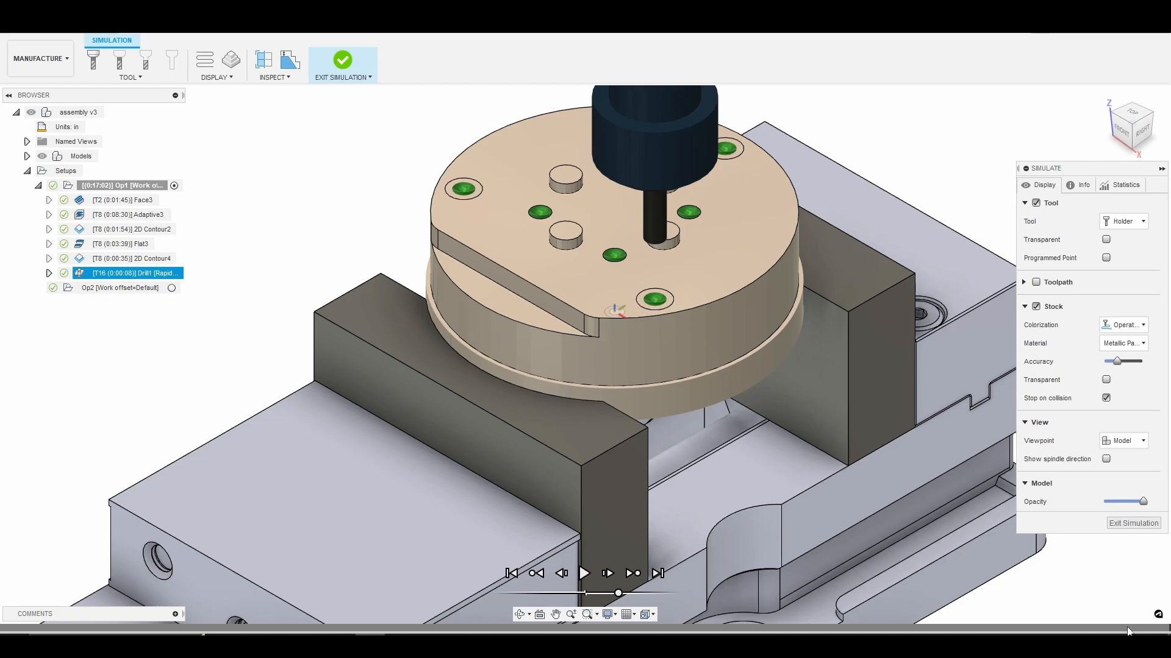
scroll(836, 246, down, 3)
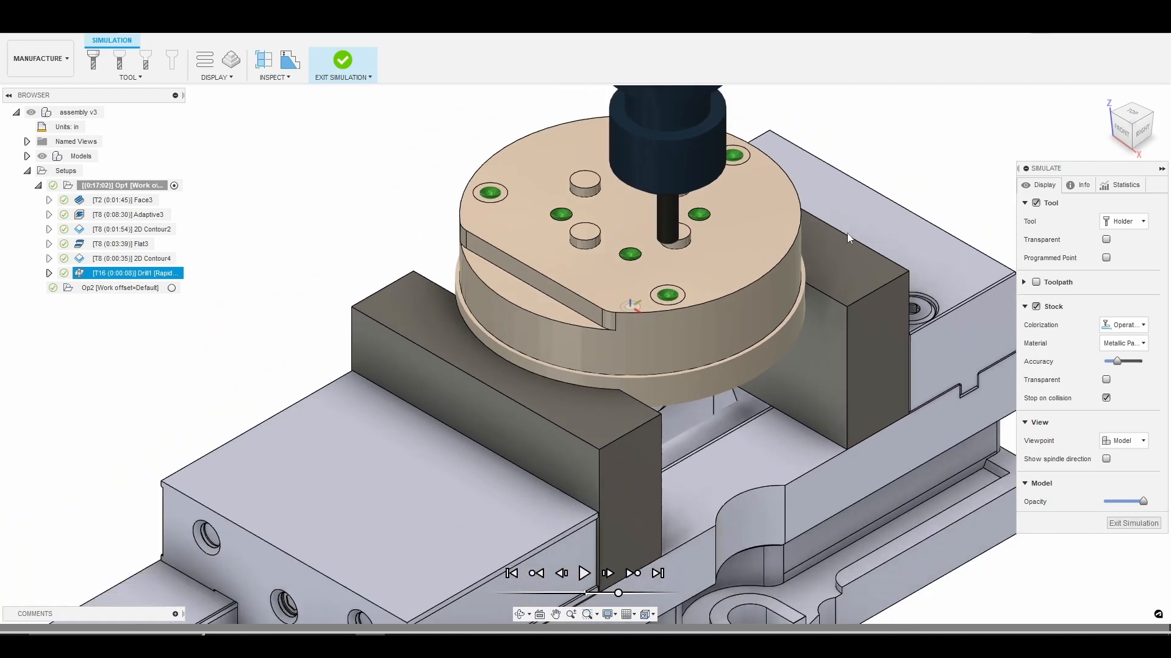
click(1133, 523)
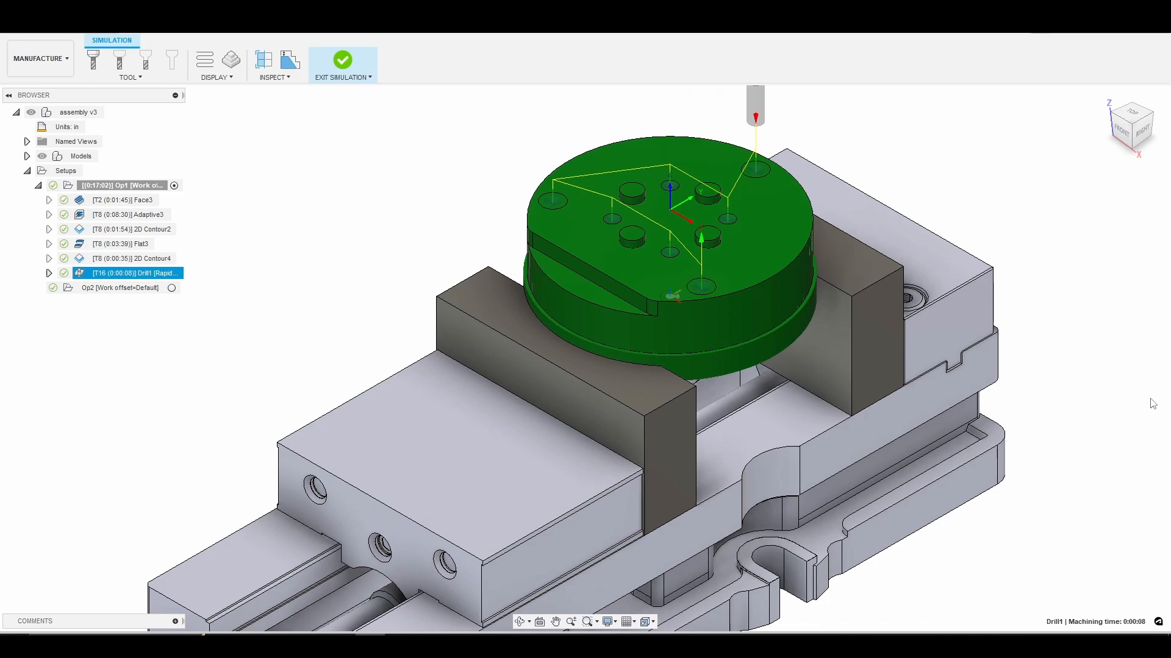
click(1105, 99)
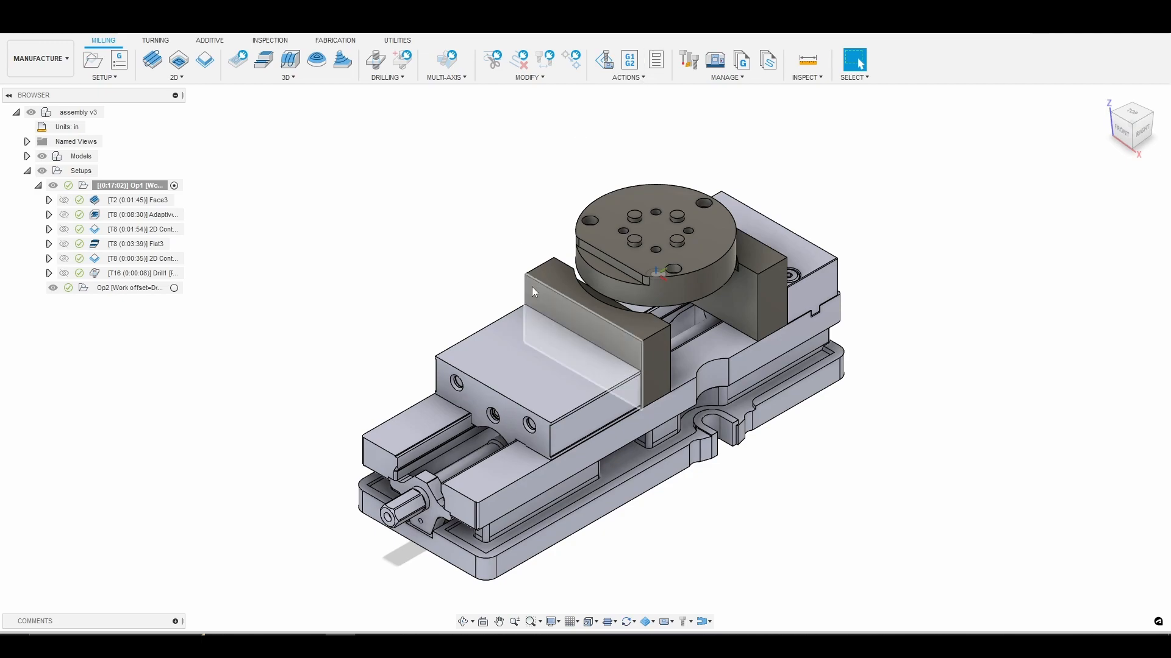
Create a second Drill operation using tool 15, the 1/4" 140 degree goDrill .25 from the 770m+ library.
click(390, 78)
click(390, 96)
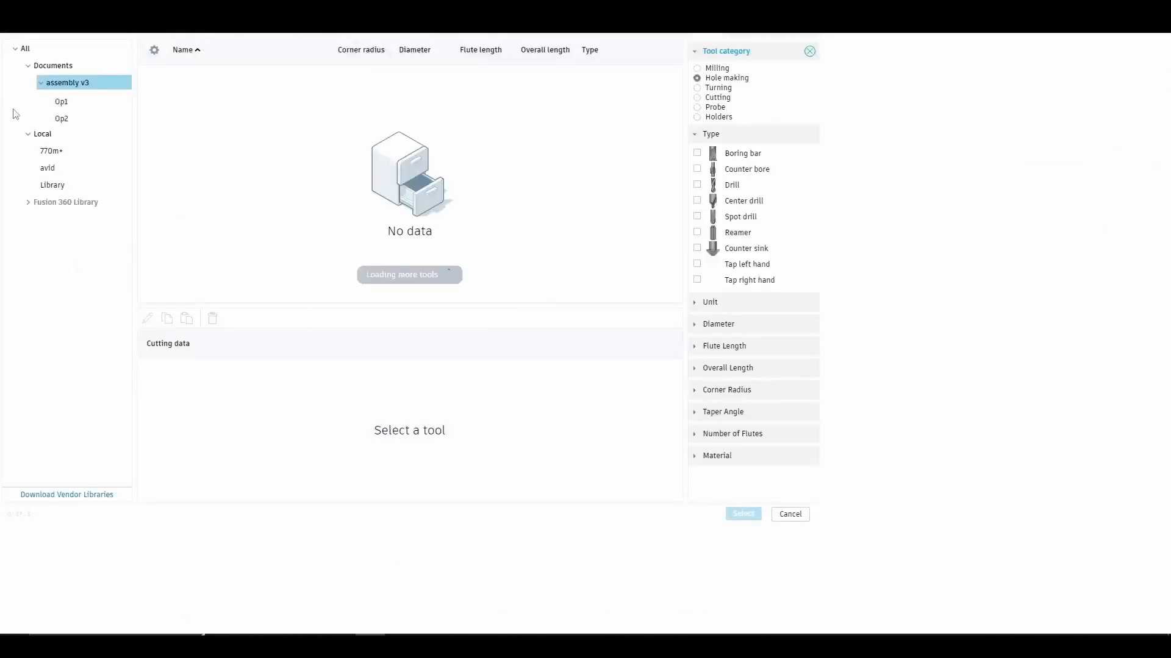
click(80, 150)
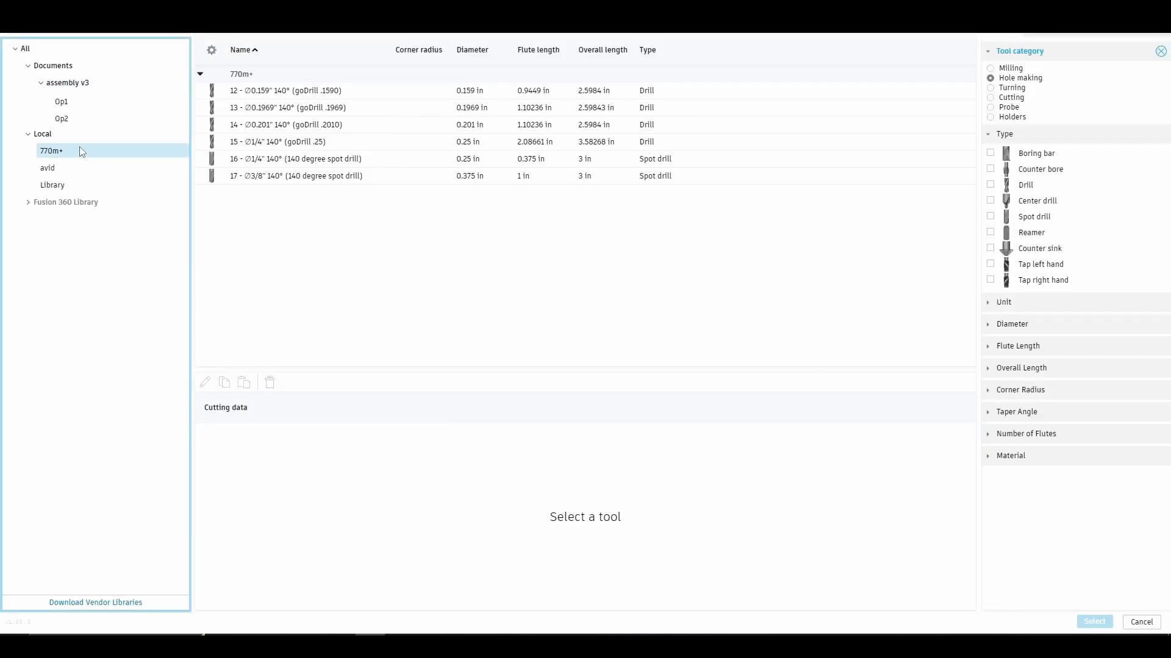
click(314, 148)
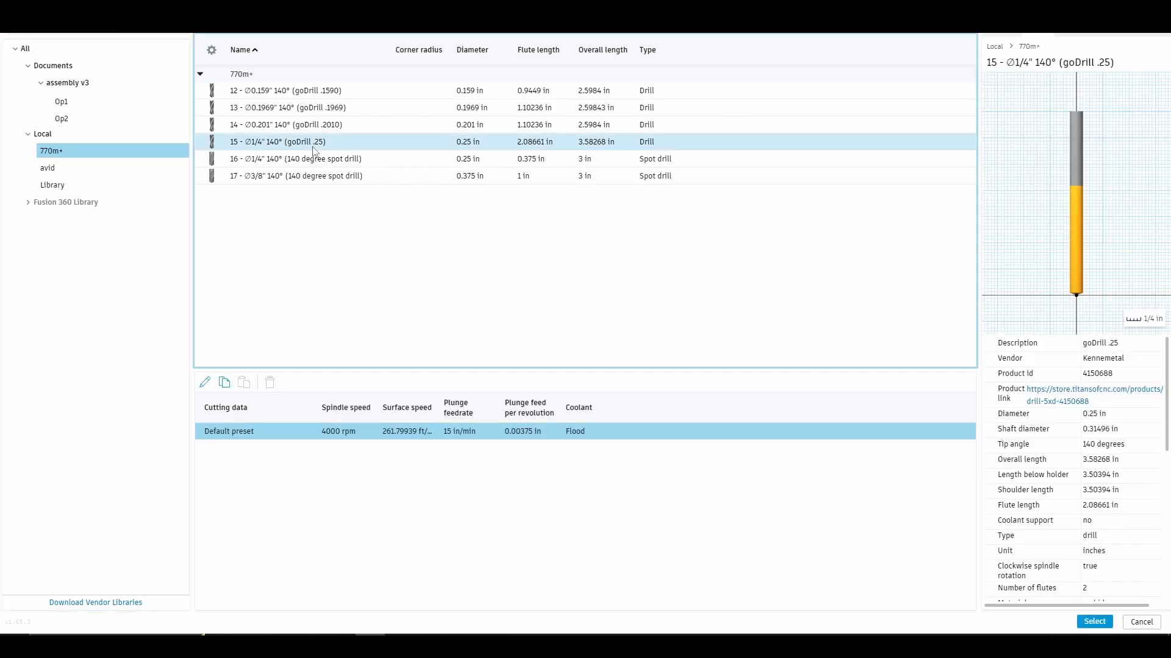
click(1094, 622)
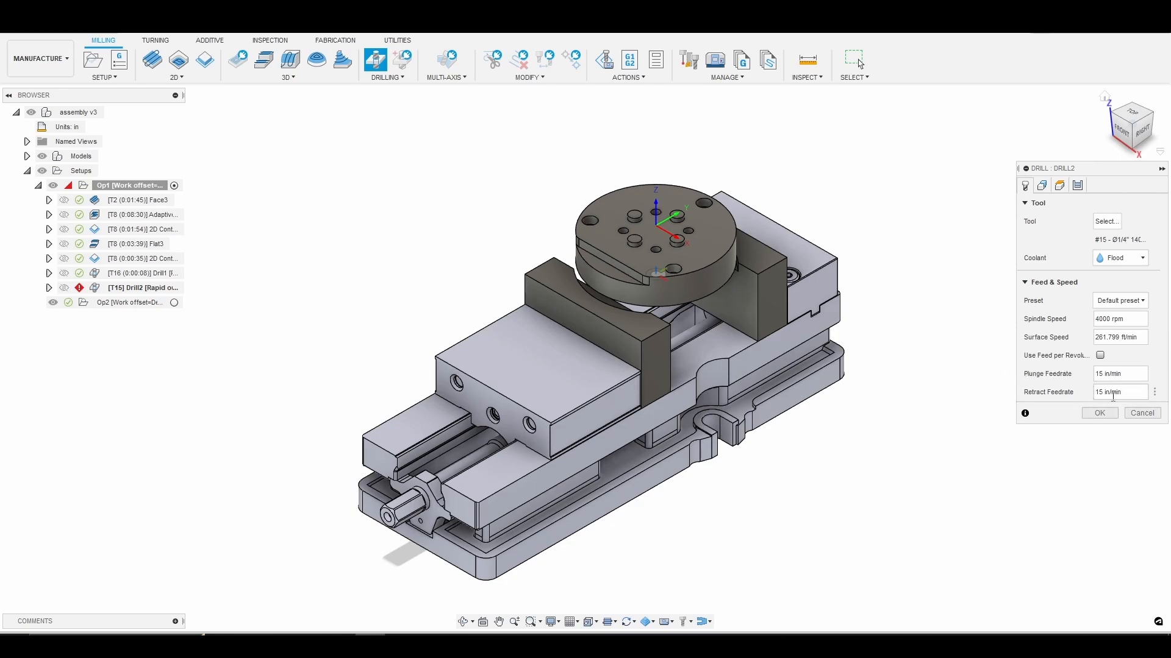
Select the faces of the three large outer holes and the four small inner holes as the drilling geometry.
click(1042, 185)
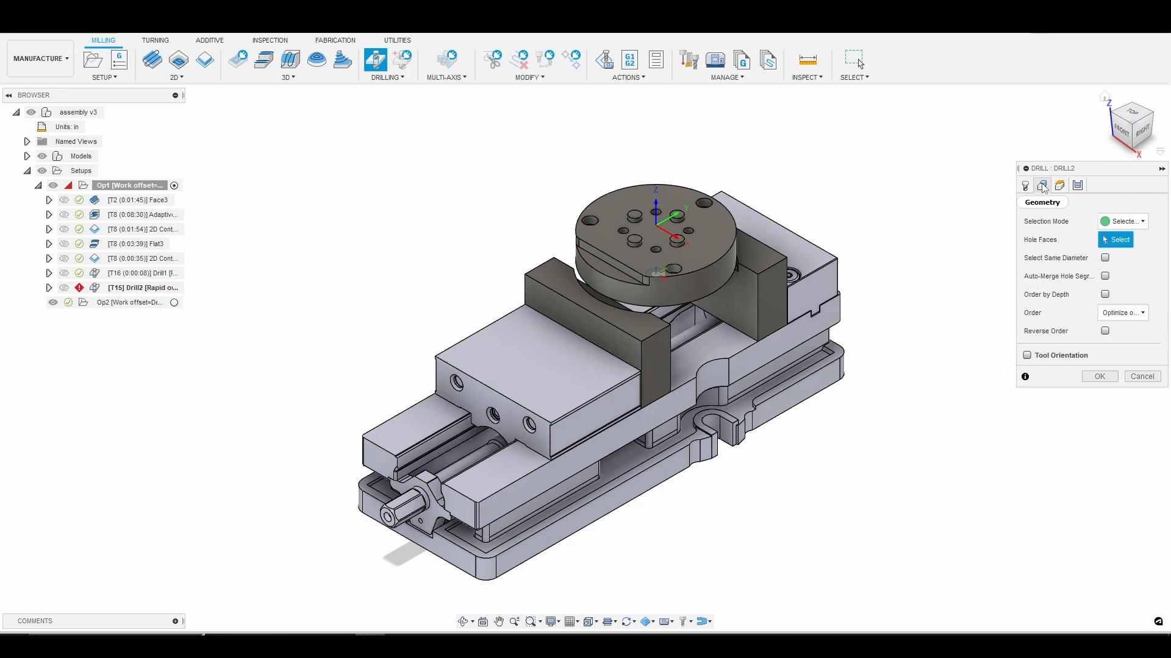
scroll(599, 221, up, 3)
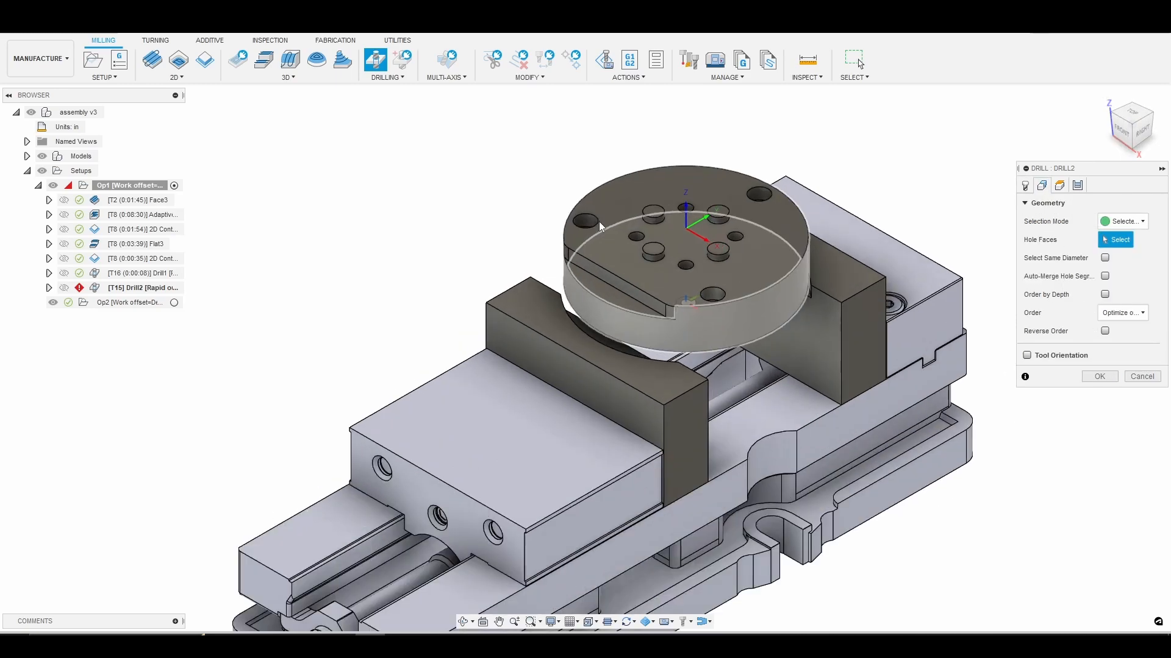
click(583, 221)
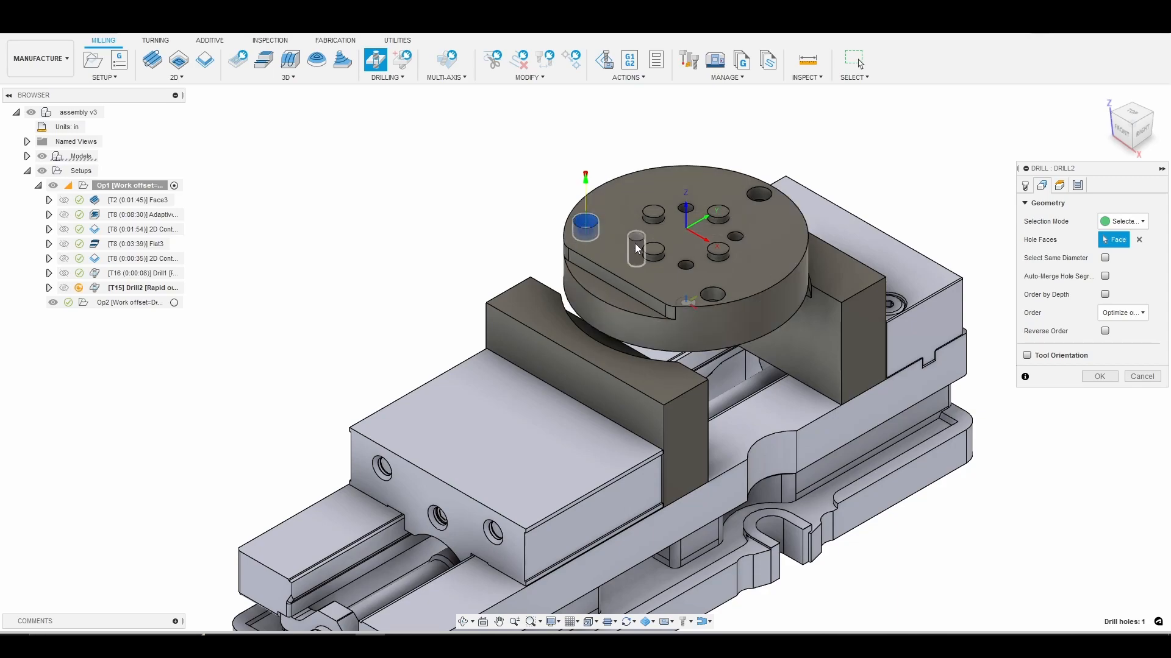
click(635, 242)
click(685, 216)
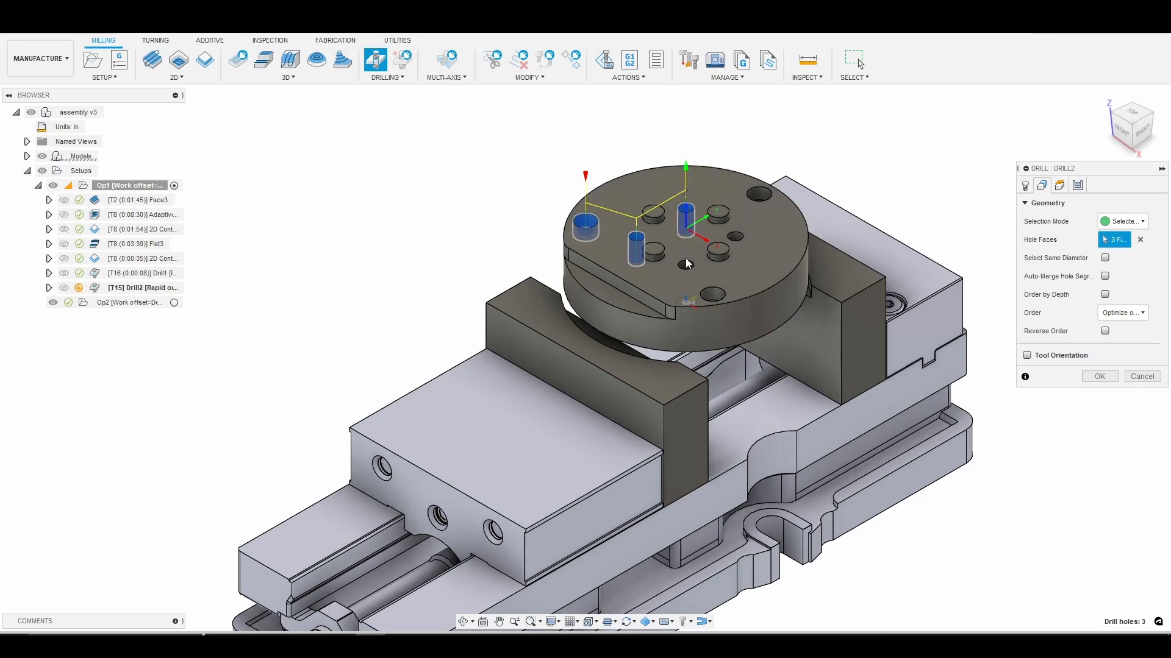
click(686, 270)
click(732, 243)
click(705, 293)
click(761, 193)
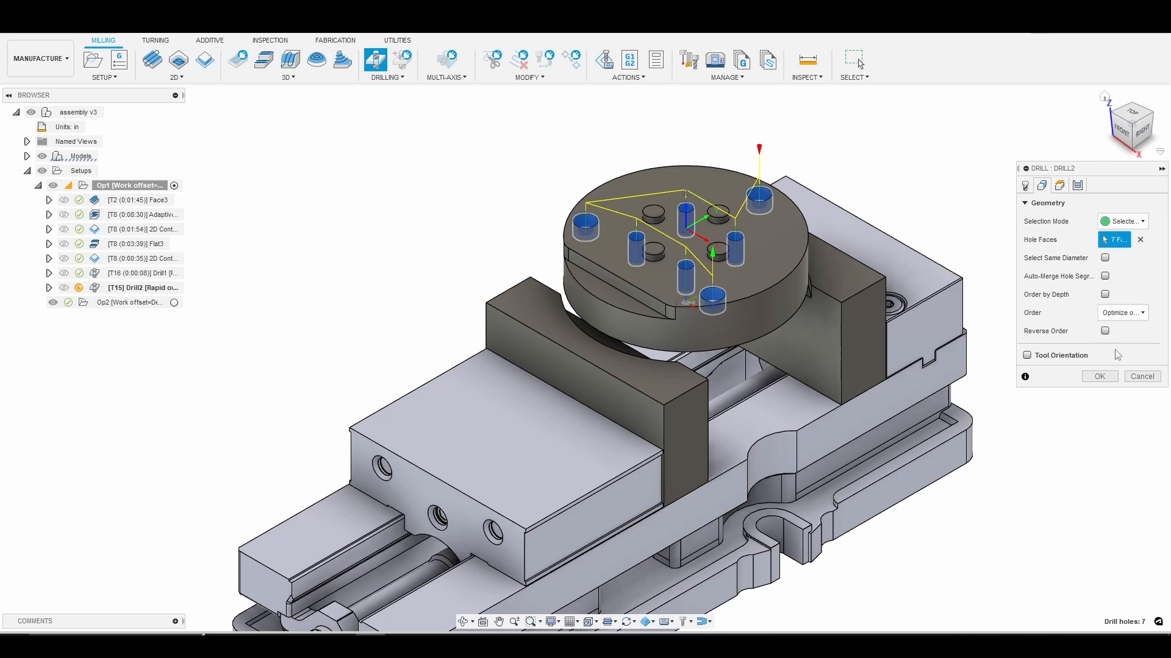
Make the drill tip go through the hole bottoms with a break-through depth of .05 in.
click(1059, 185)
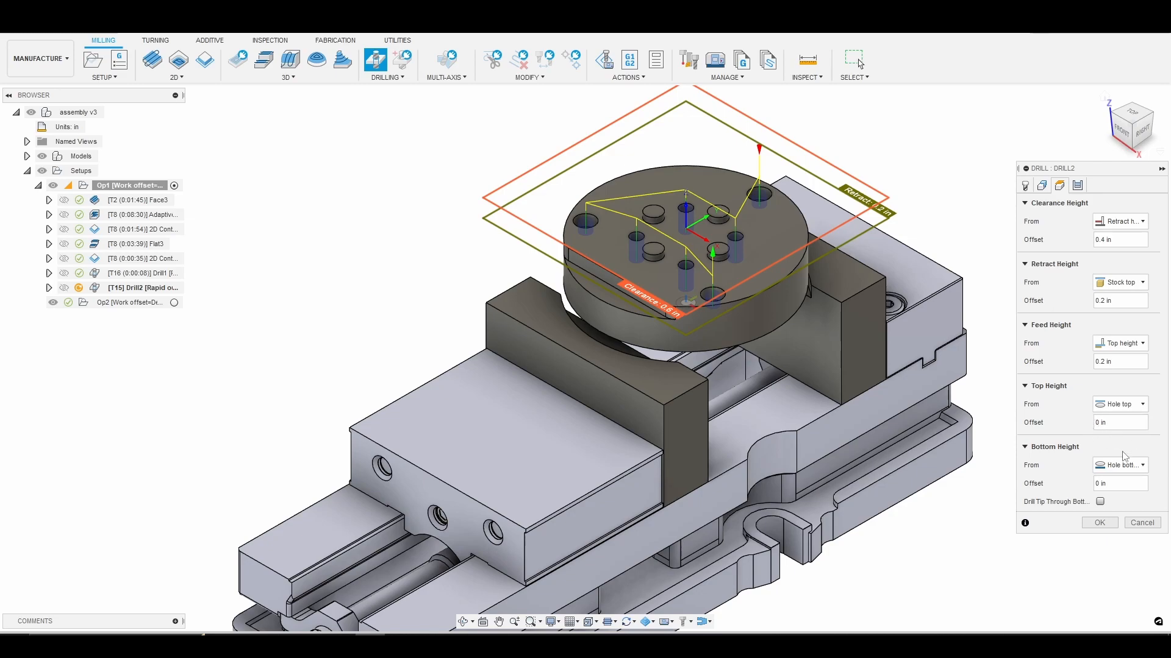
mouse_move(1116, 414)
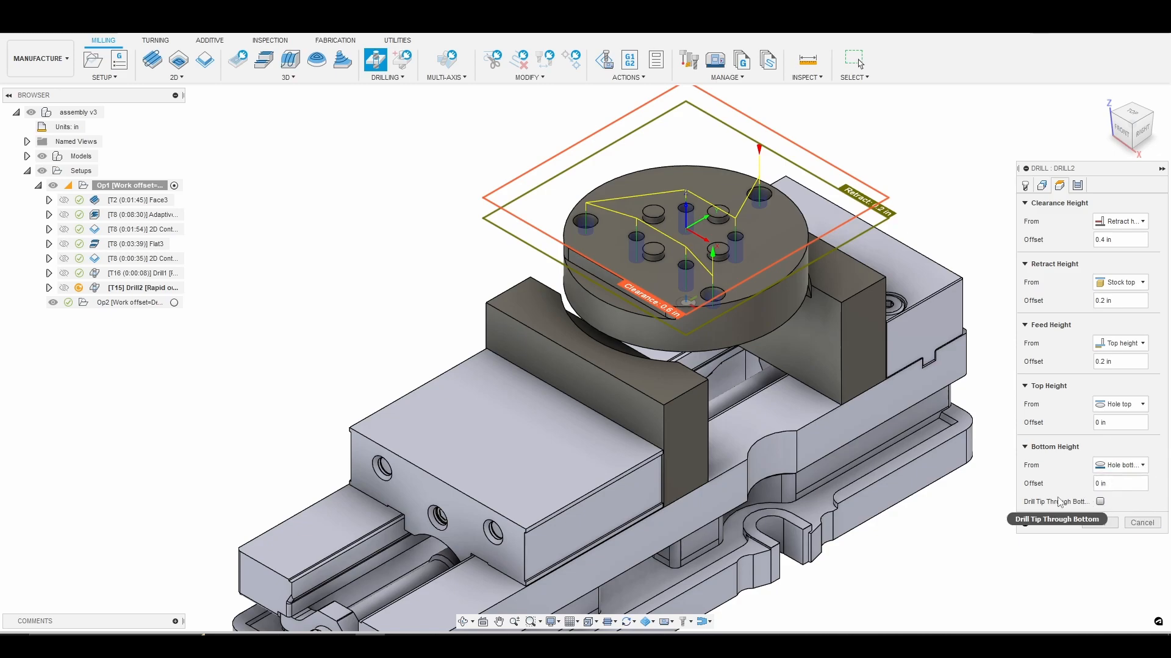
click(1101, 502)
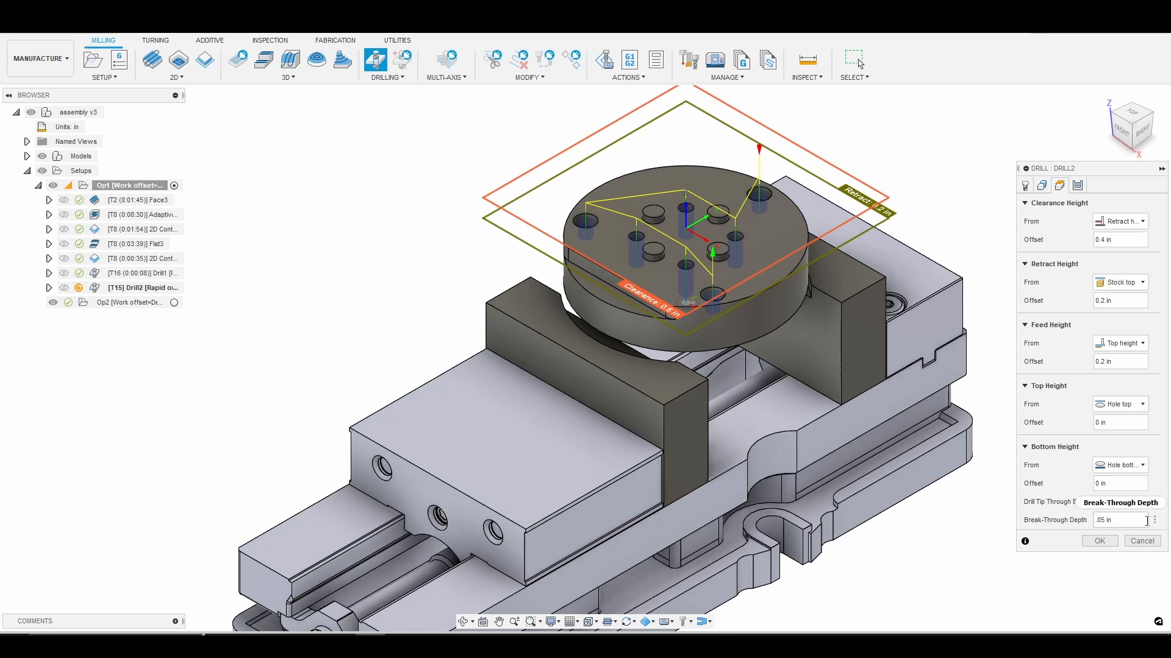
mouse_move(1146, 521)
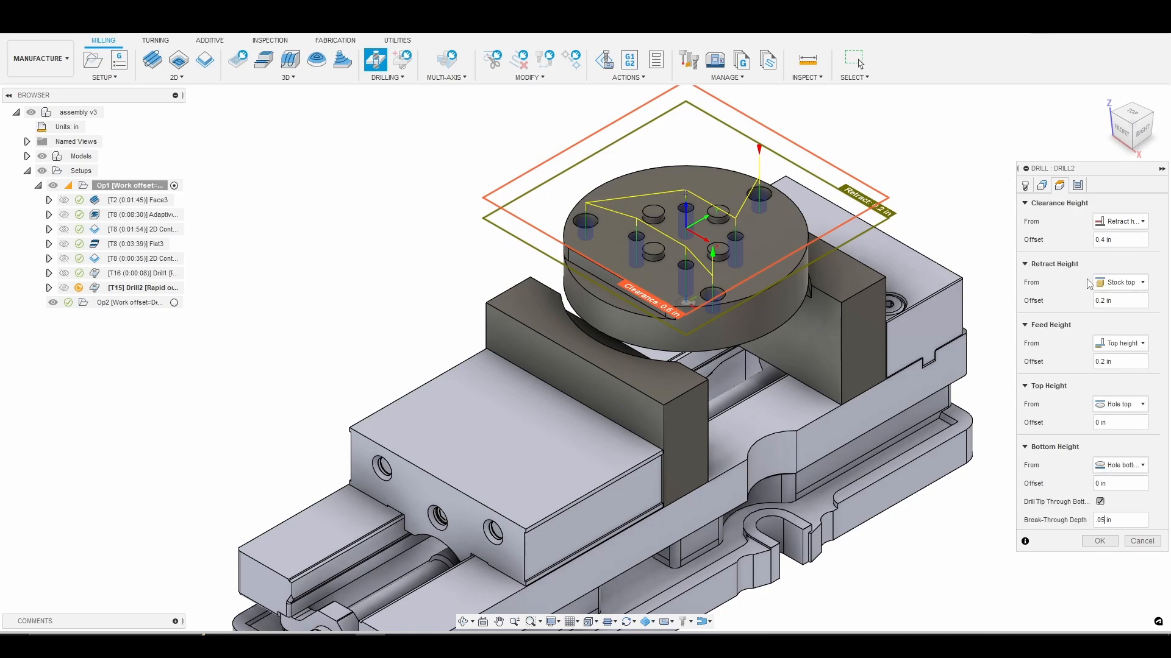
Set the cycle type to Deep drilling - full retract with a 0.03 in pecking depth and generate the toolpath.
click(1081, 189)
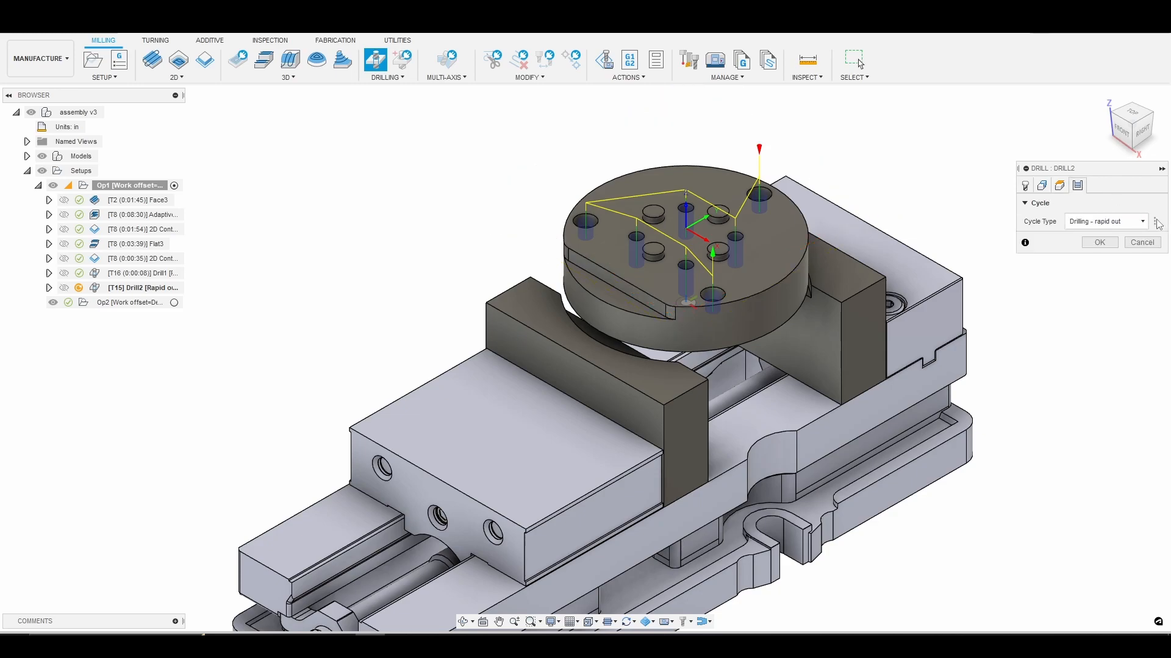
click(1137, 224)
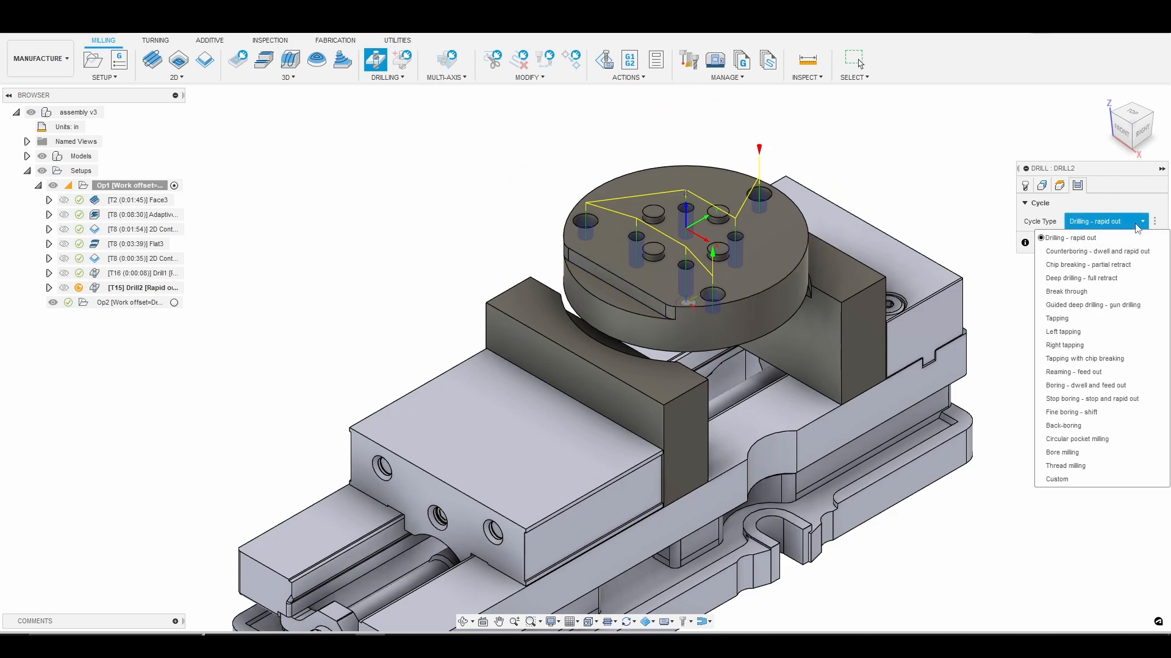
click(1119, 279)
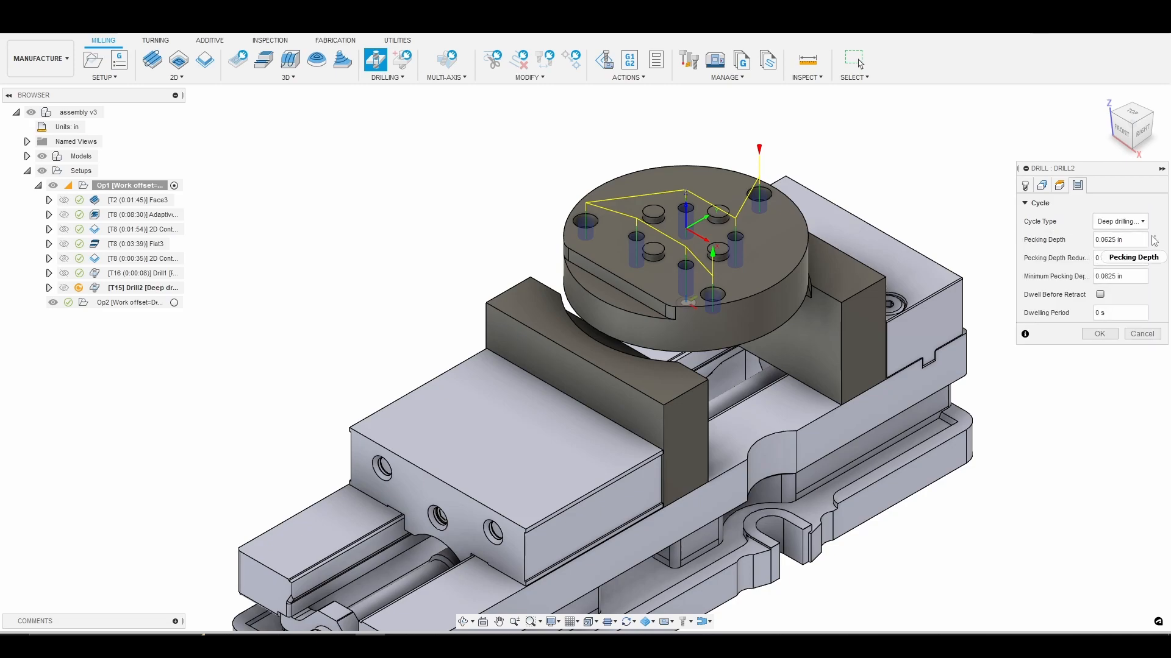
mouse_move(1154, 242)
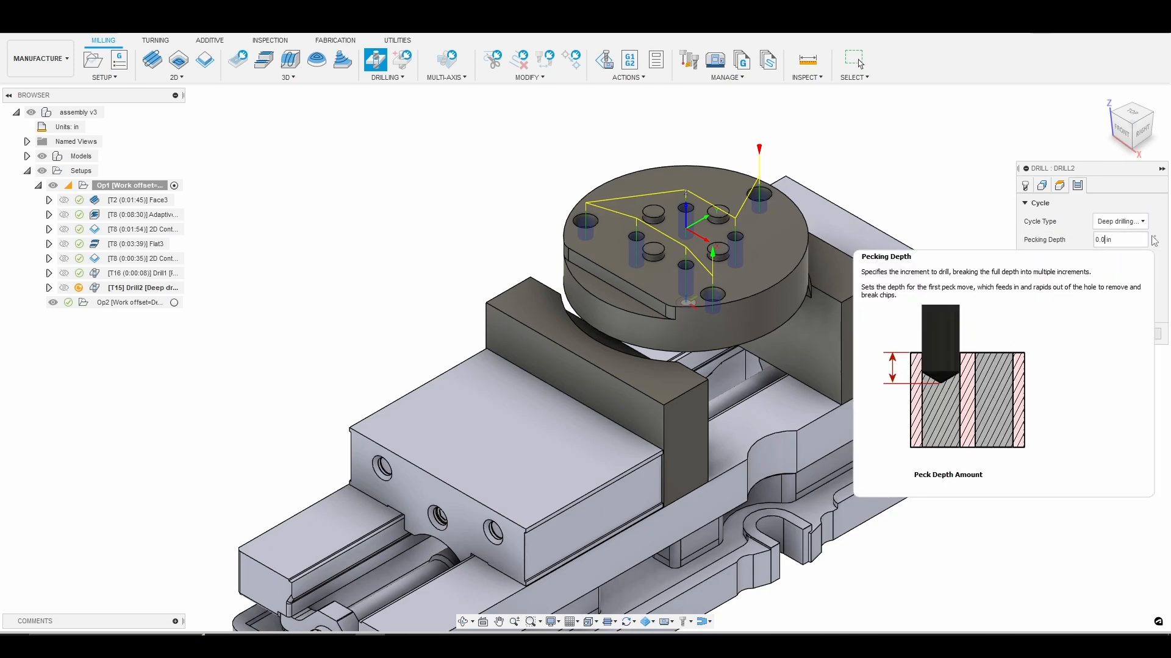
text(3)
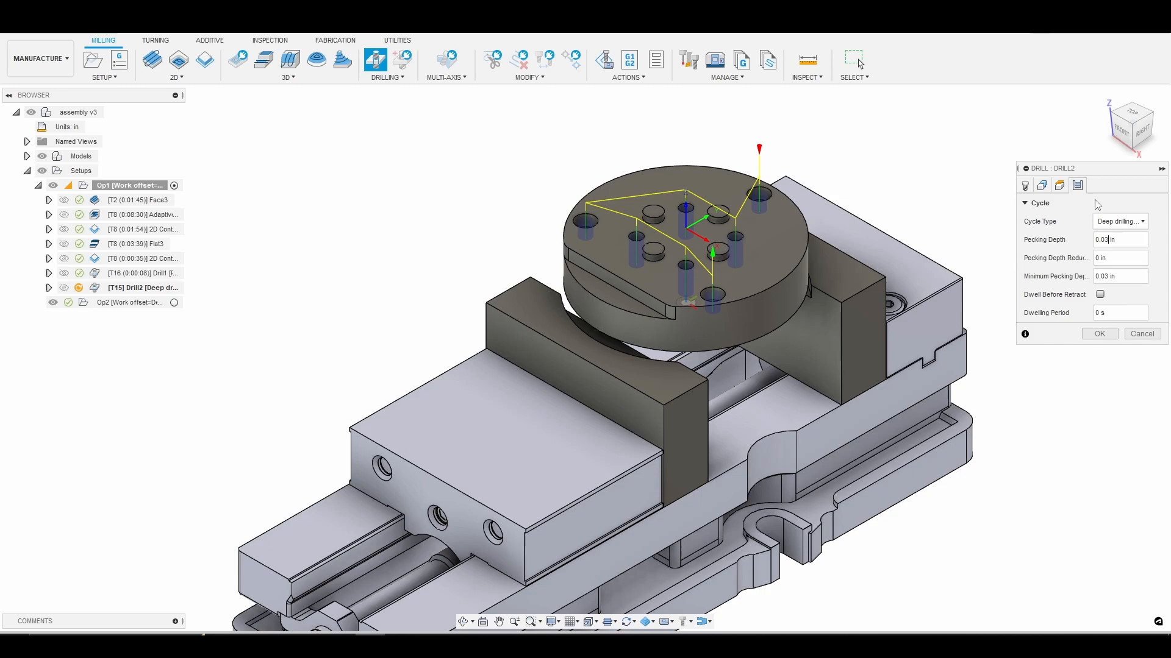
click(1099, 333)
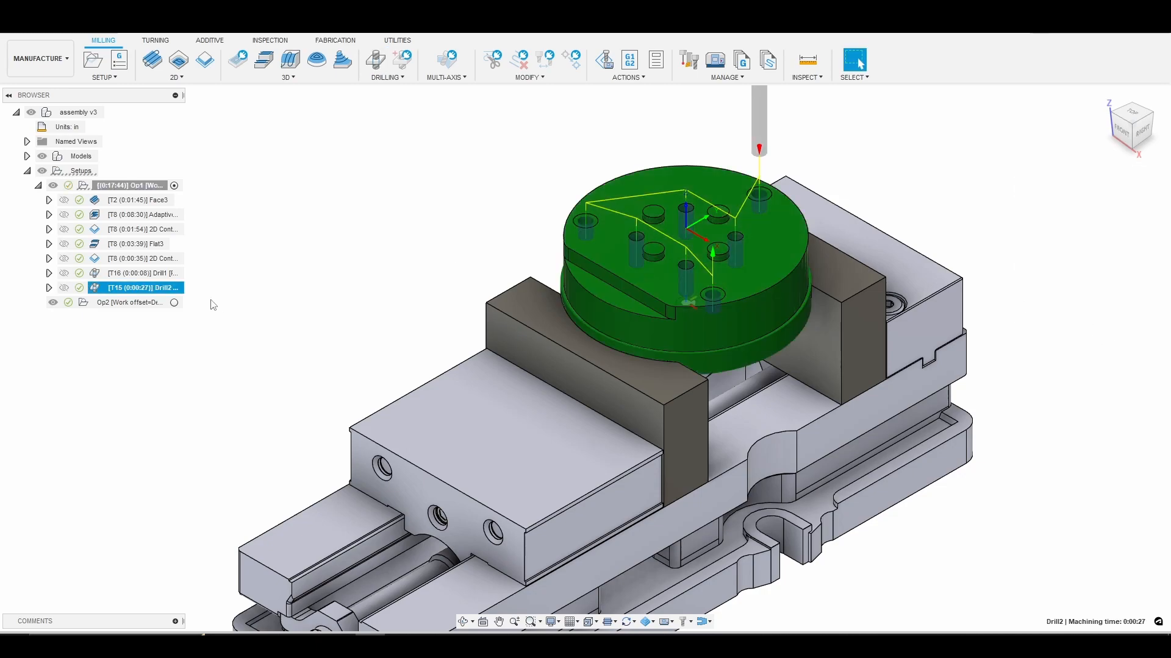
Simulate the 1/4" deep drilling operation at a faster playback speed, inspect the drilled holes, then exit and return to the home view.
right_click(168, 287)
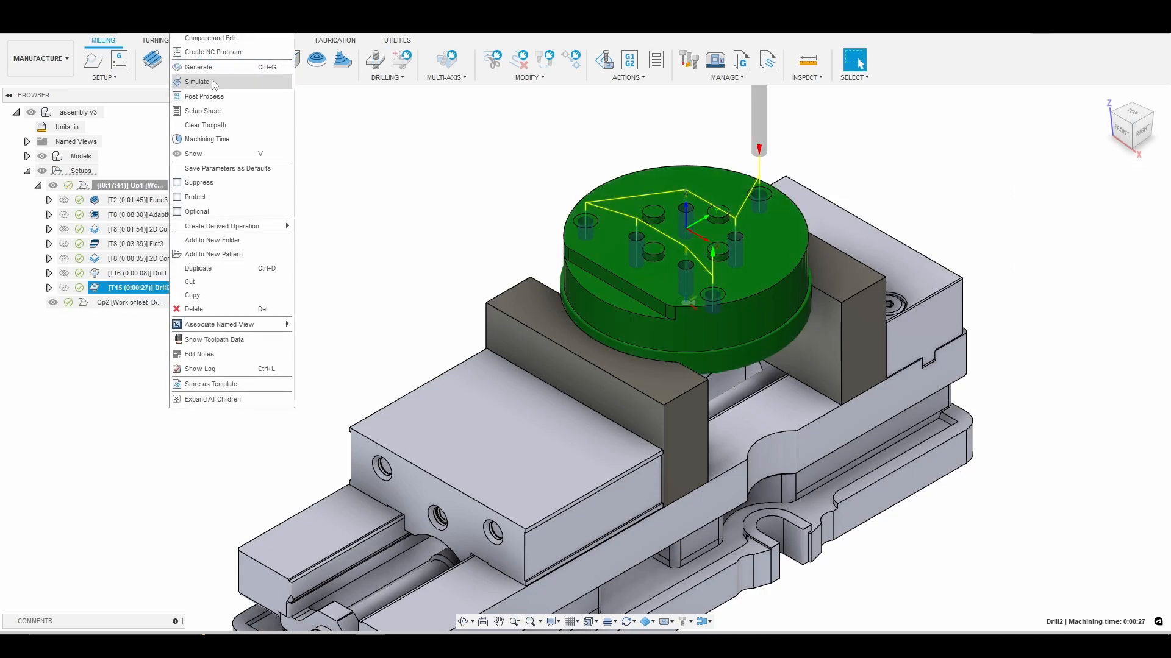
click(211, 81)
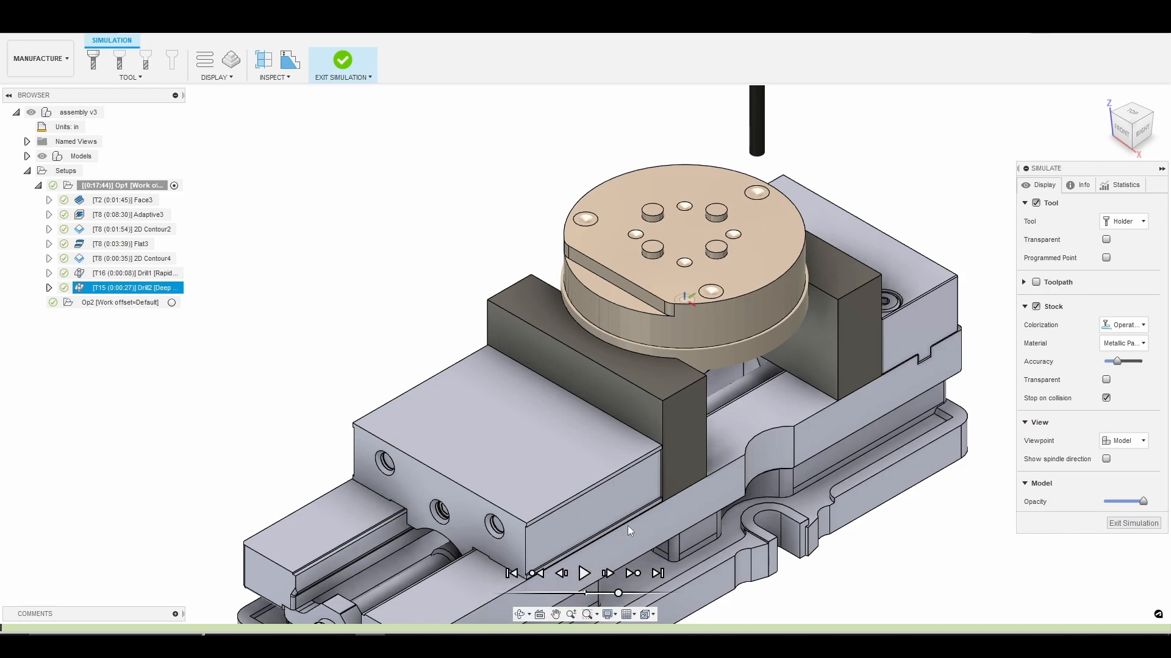
right_click(561, 385)
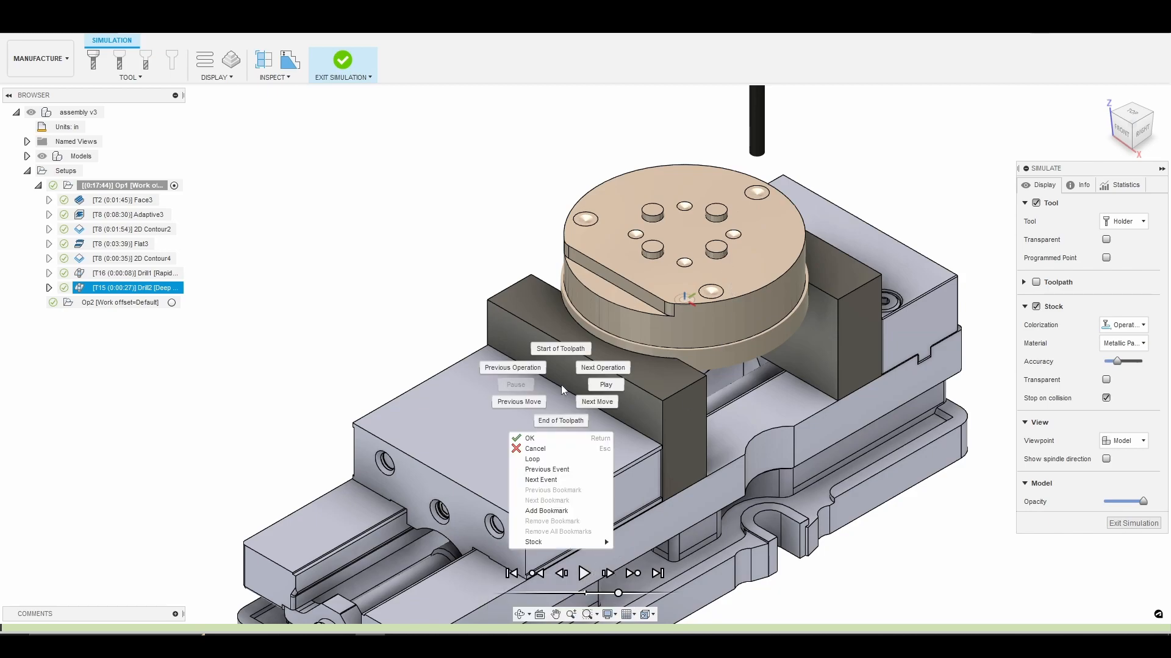
click(586, 573)
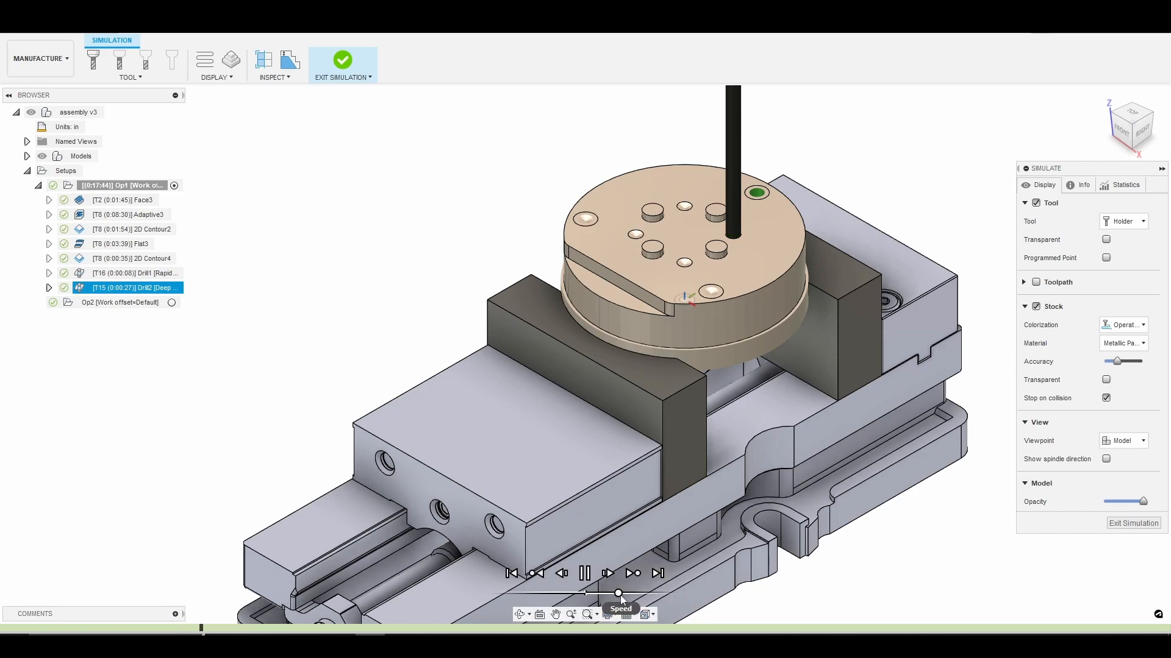
drag(620, 594, 637, 594)
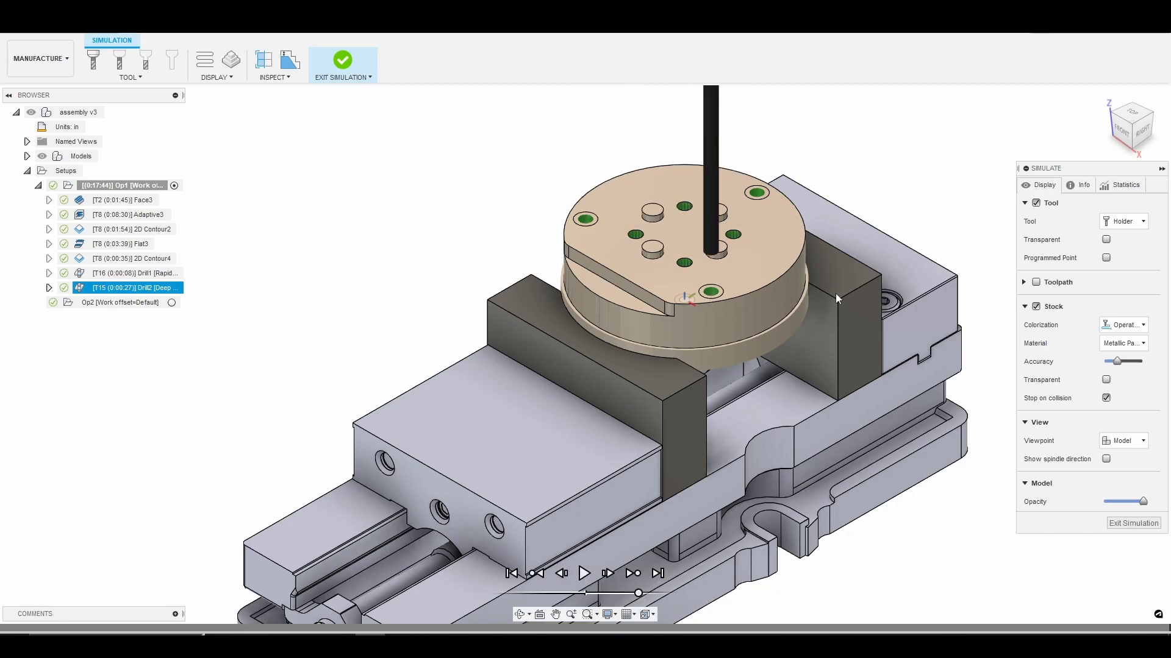
scroll(616, 194, up, 3)
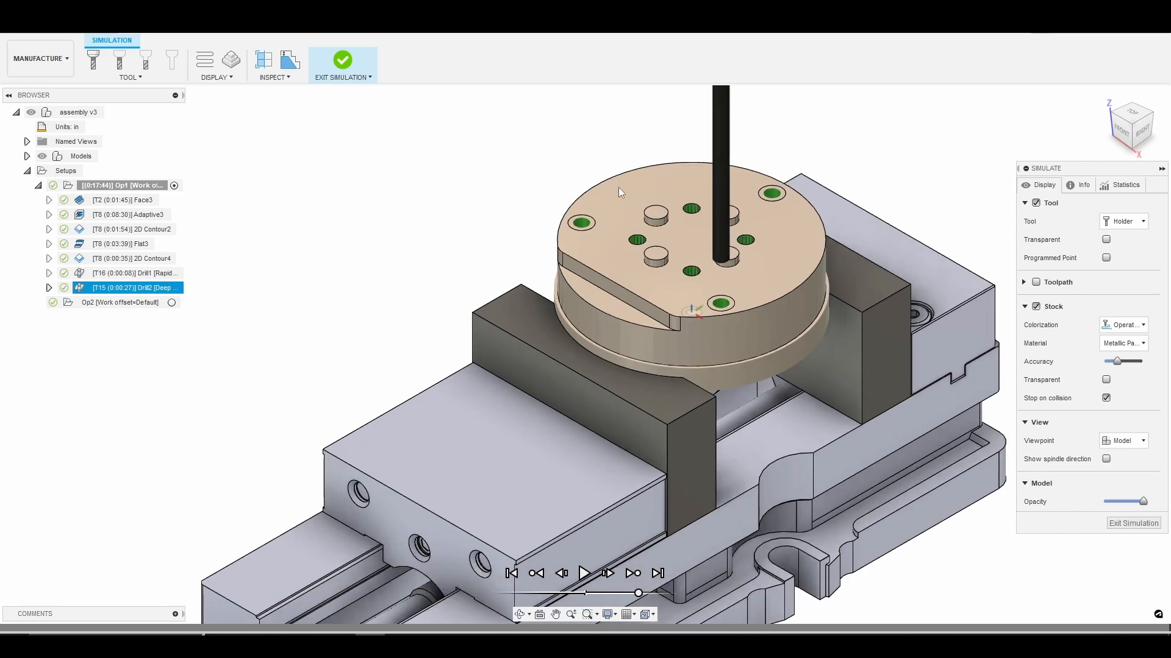
scroll(594, 224, up, 2)
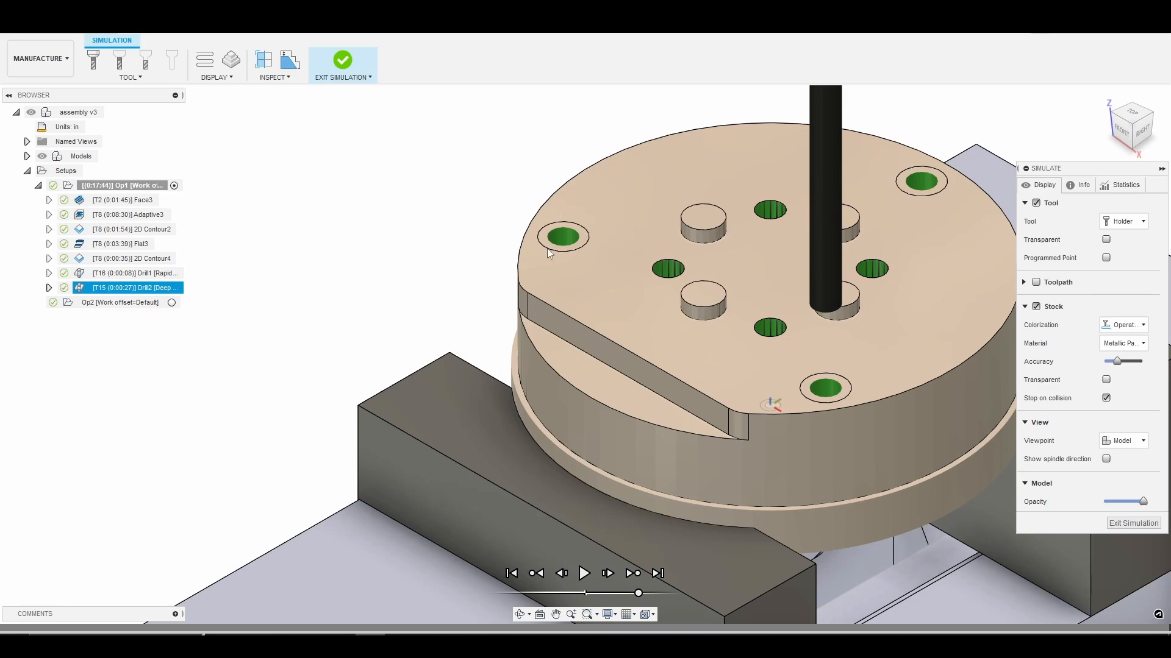
scroll(653, 225, down, 4)
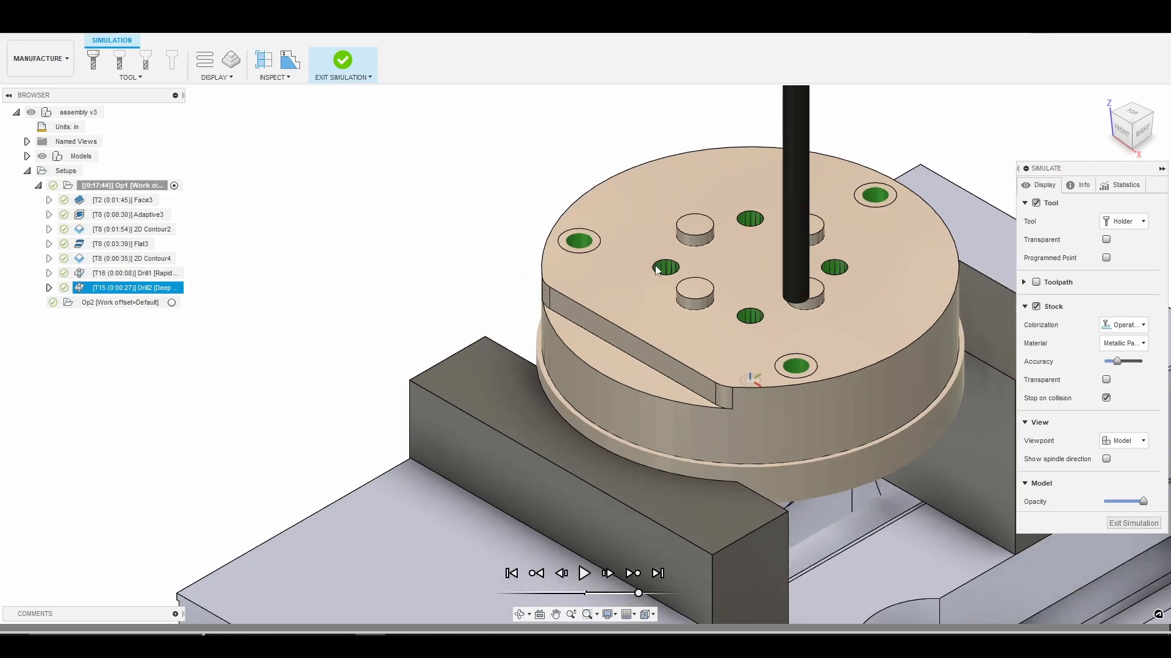
click(1133, 524)
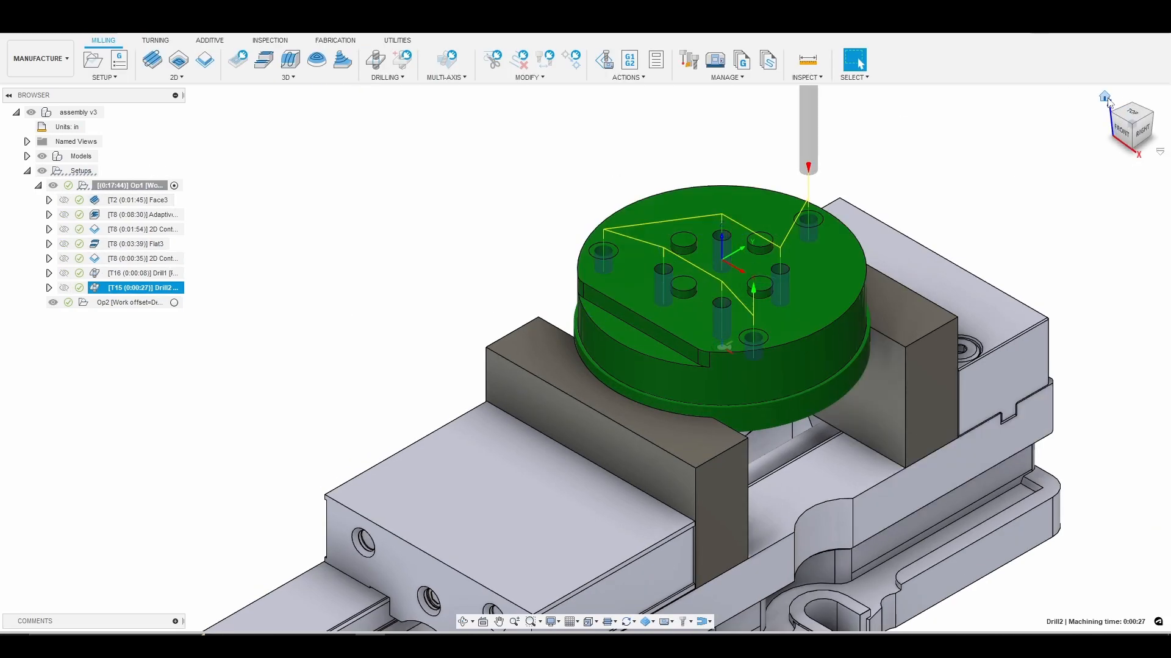
click(1104, 97)
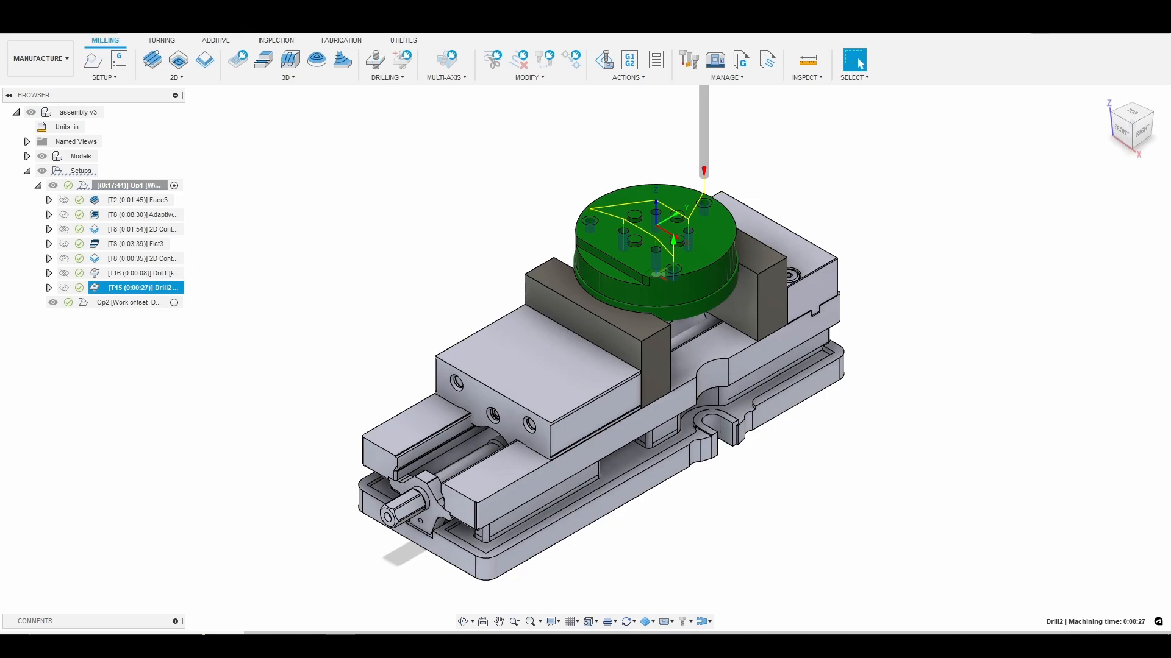
Create a 2D Pocket operation using tool 4, the 1/8" flat end mill (1/8 shank, 3fl) from the 770m+ library.
click(174, 75)
click(170, 102)
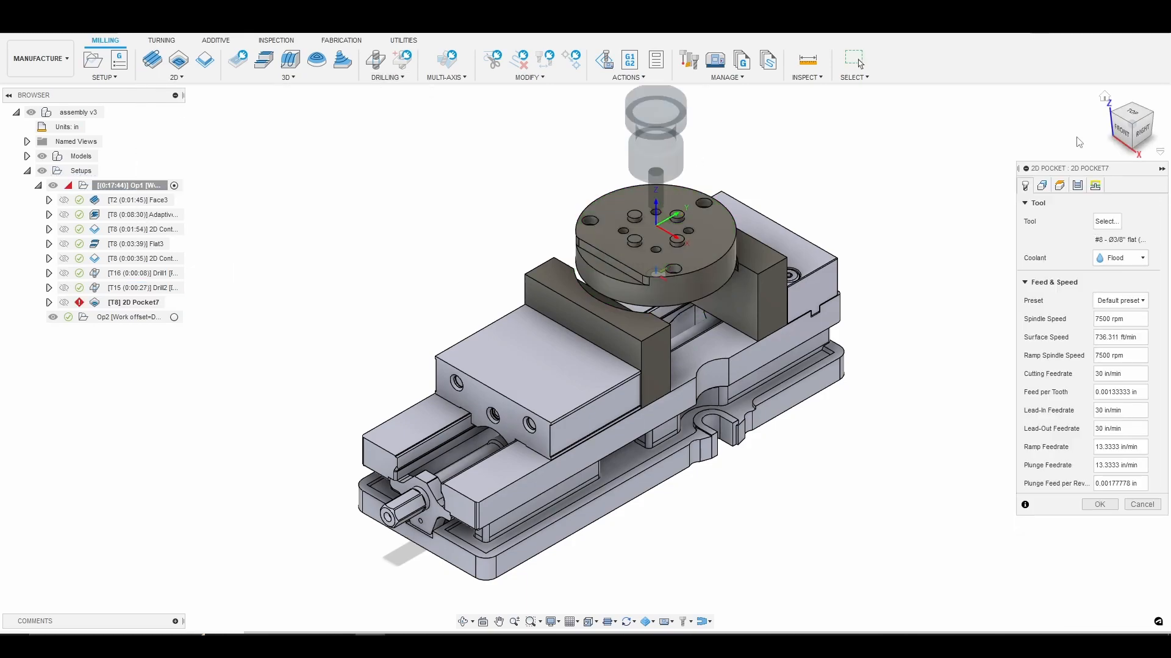
click(1107, 222)
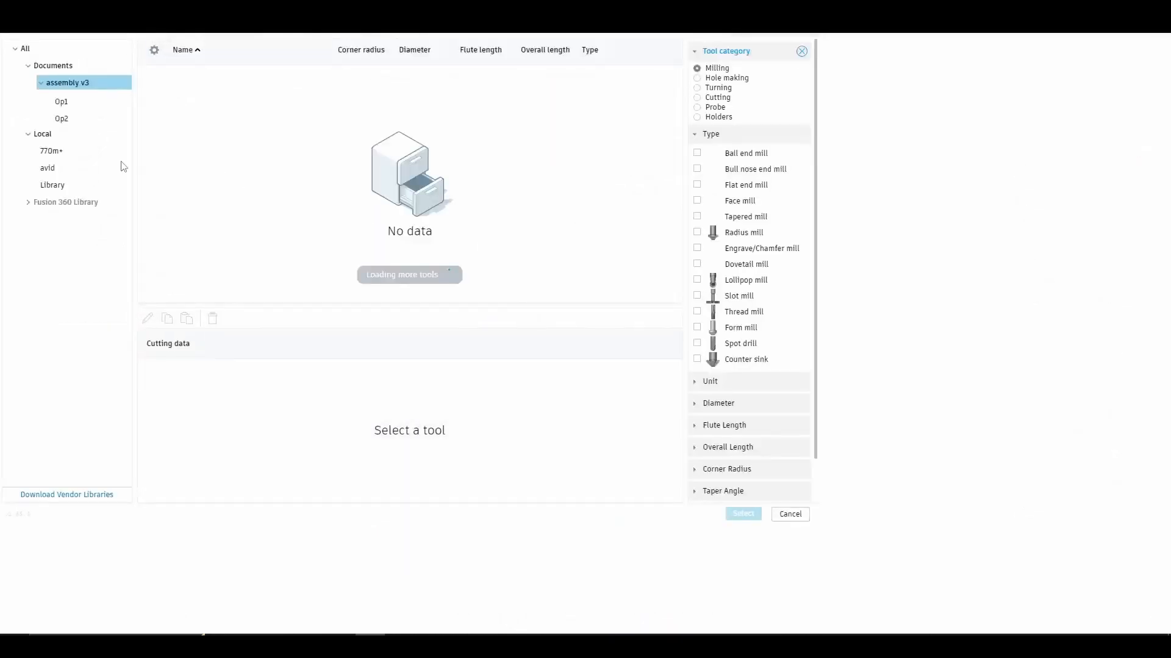
click(55, 149)
click(55, 148)
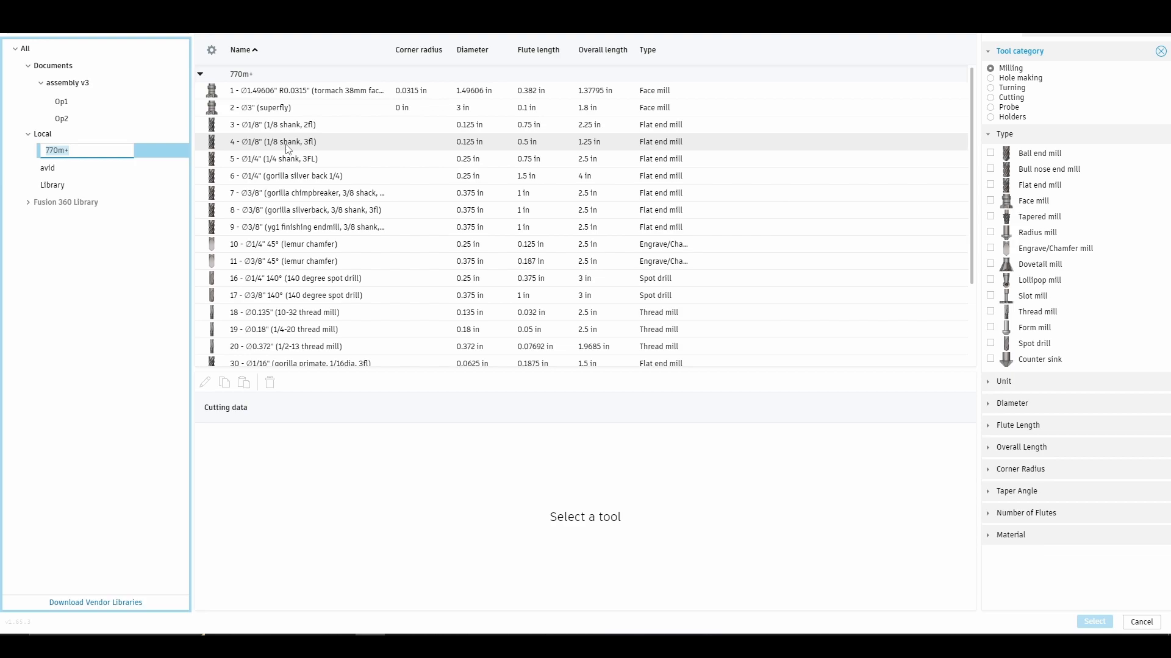
click(292, 146)
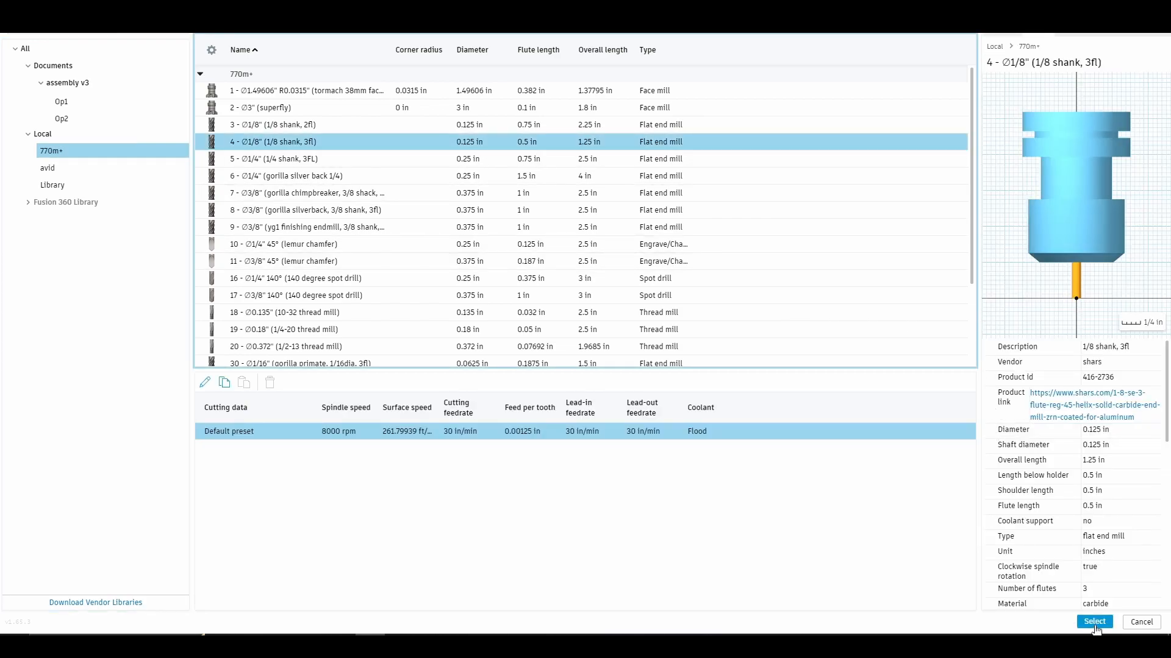
click(1095, 625)
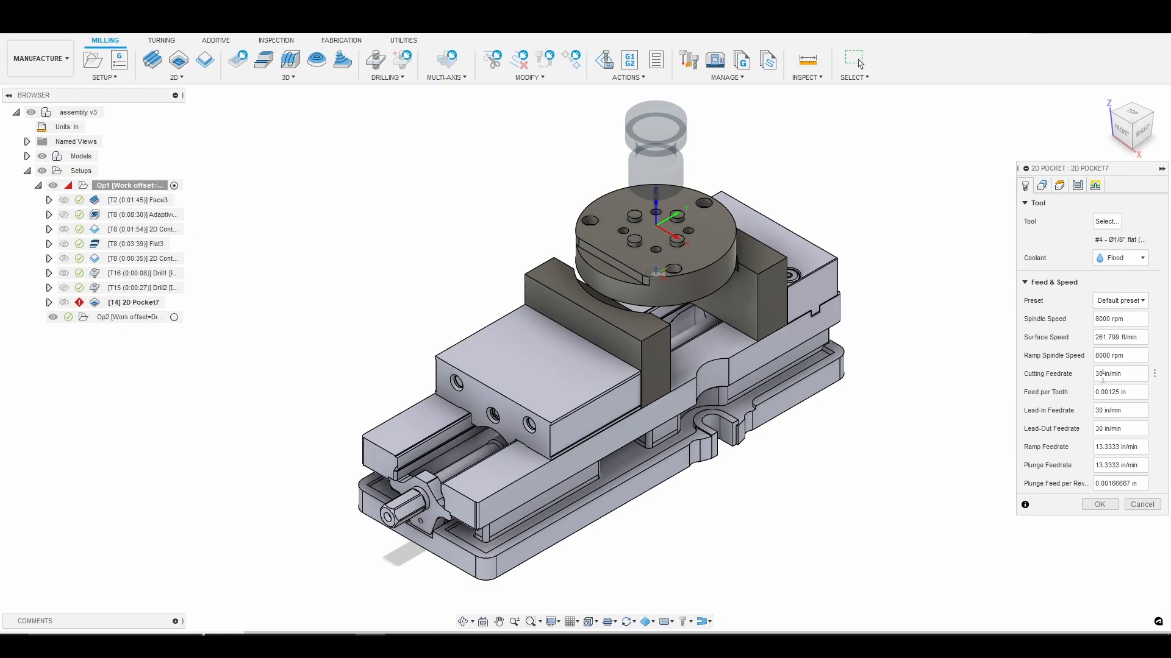
Set the 2D Pocket operation's cutting feedrate to 25 in/min.
click(1102, 378)
key(BackSpace)
text(25)
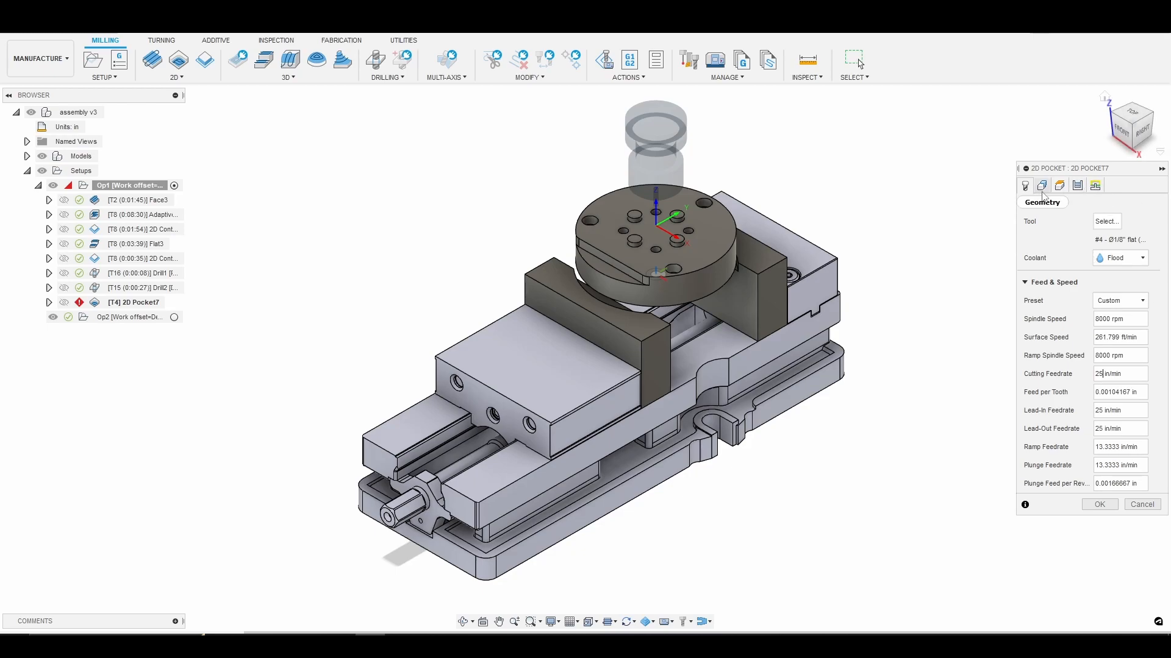
Select the counterbore floors of the three large outer holes as the pocket geometry.
click(1042, 186)
click(465, 622)
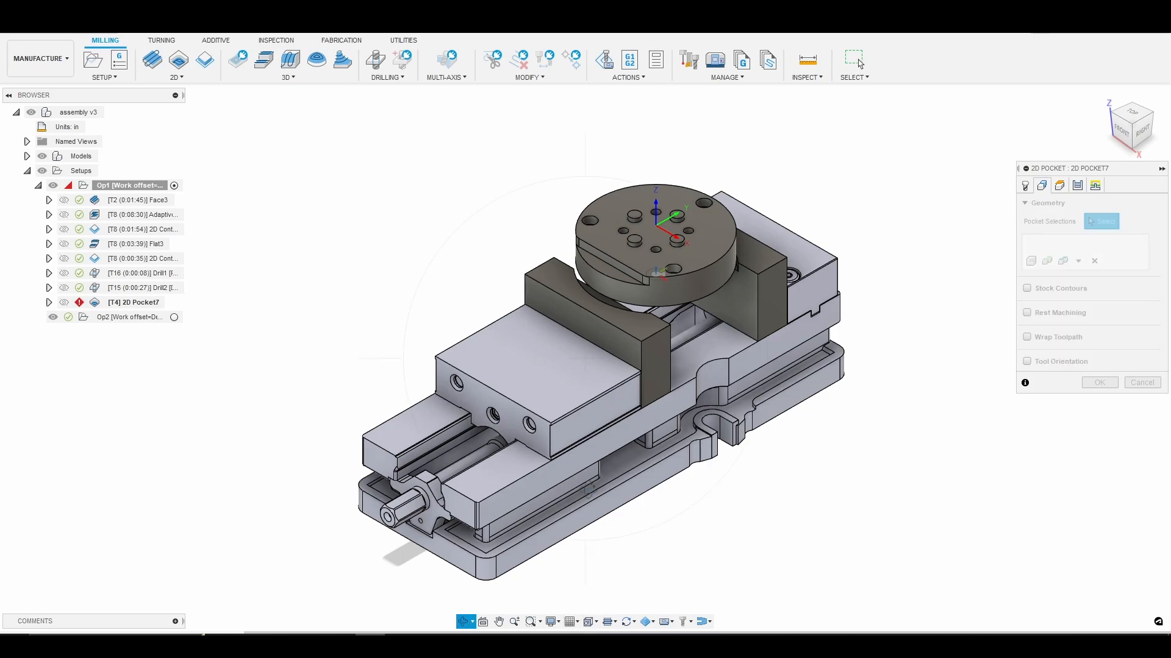
drag(683, 340, 673, 366)
scroll(670, 366, up, 5)
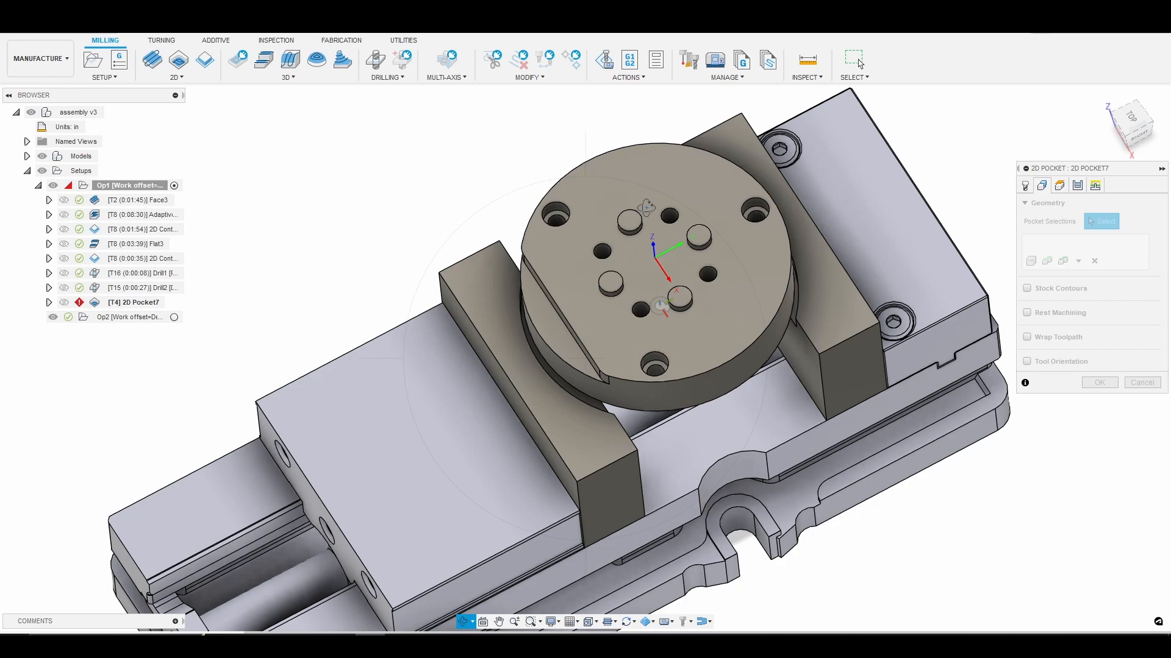
key(Escape)
scroll(567, 222, up, 6)
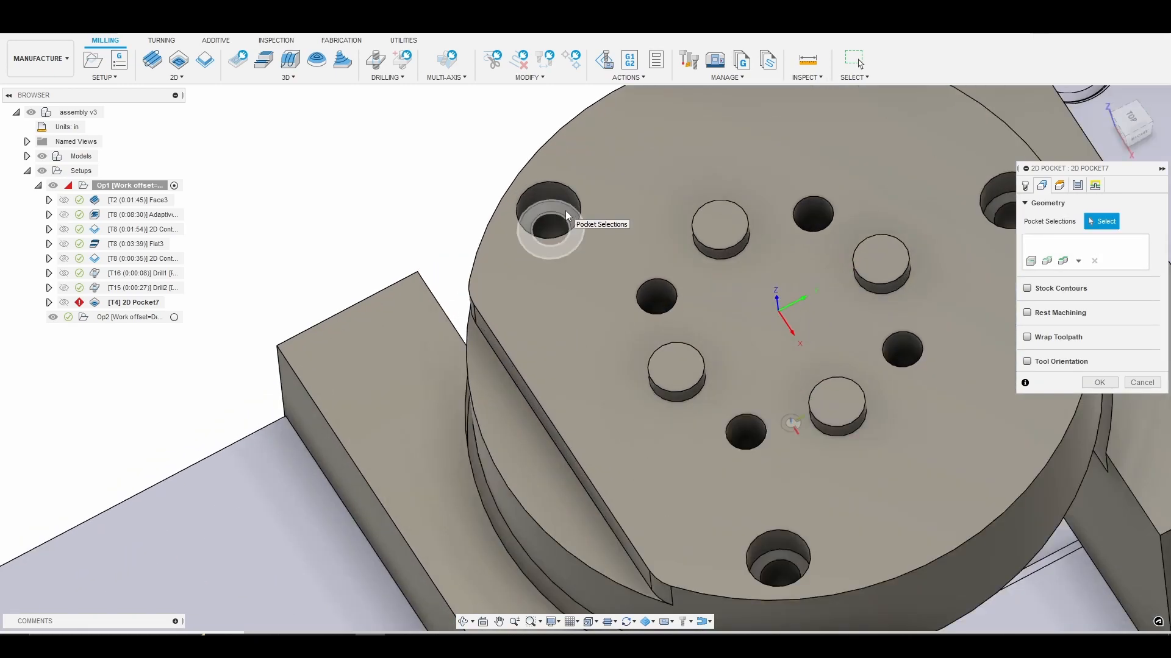
click(567, 217)
middle_drag(969, 209, 723, 184)
click(759, 256)
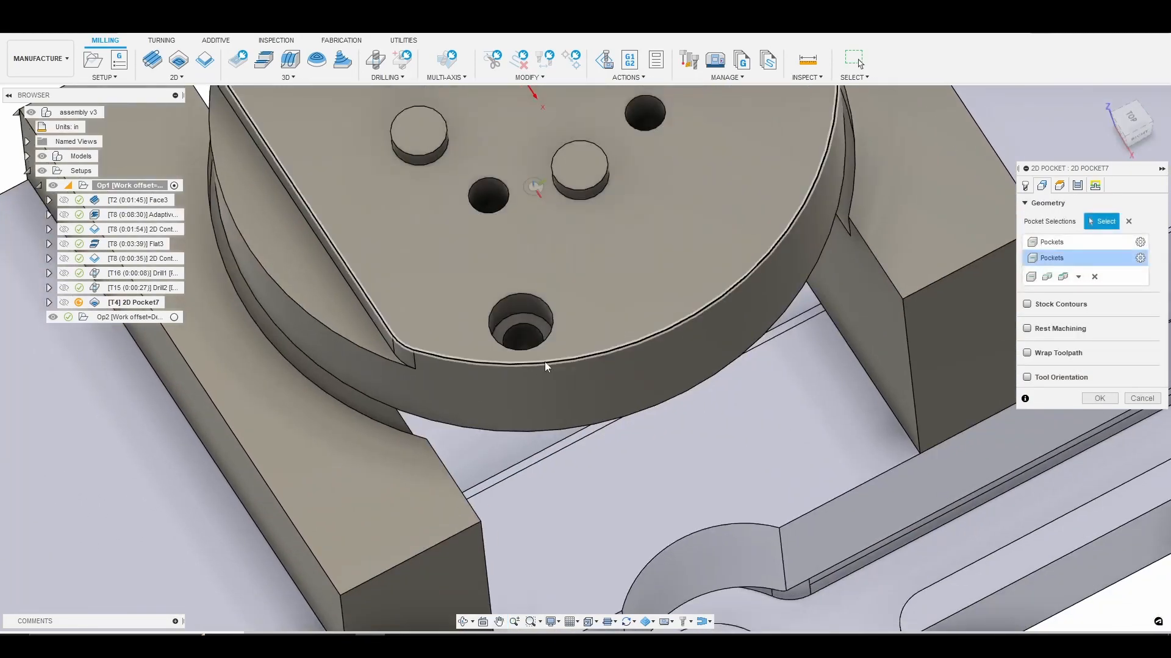
click(531, 333)
scroll(540, 228, down, 4)
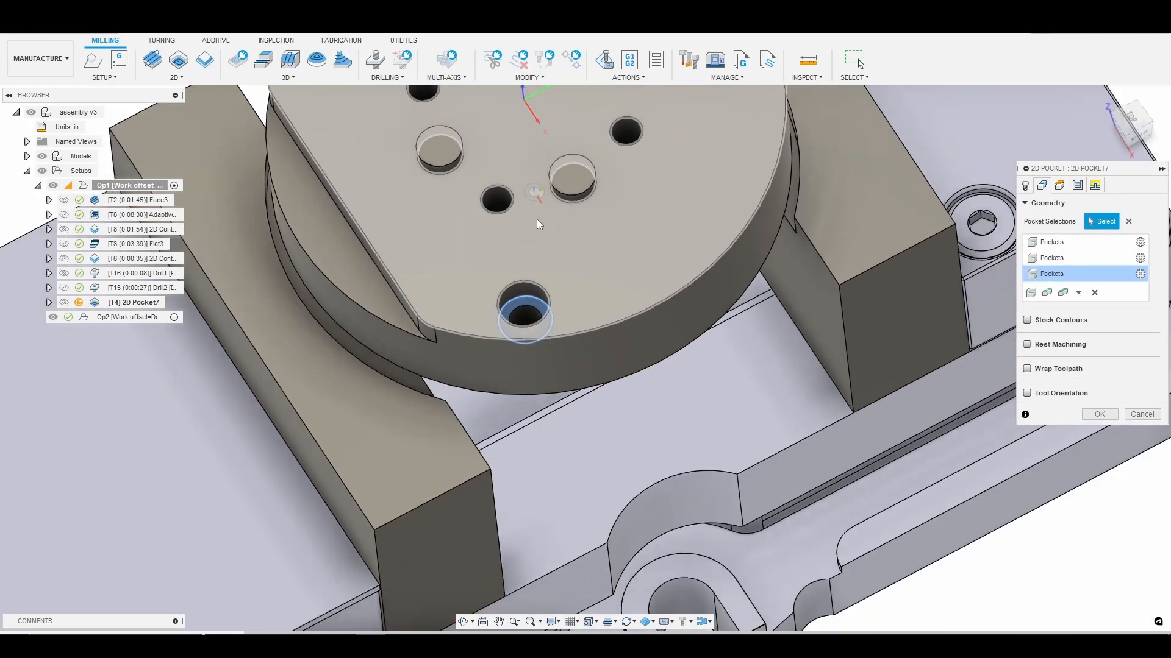
Set the 2D Pocket operation's top height to Model top.
middle_drag(539, 224, 563, 378)
scroll(562, 378, down, 1)
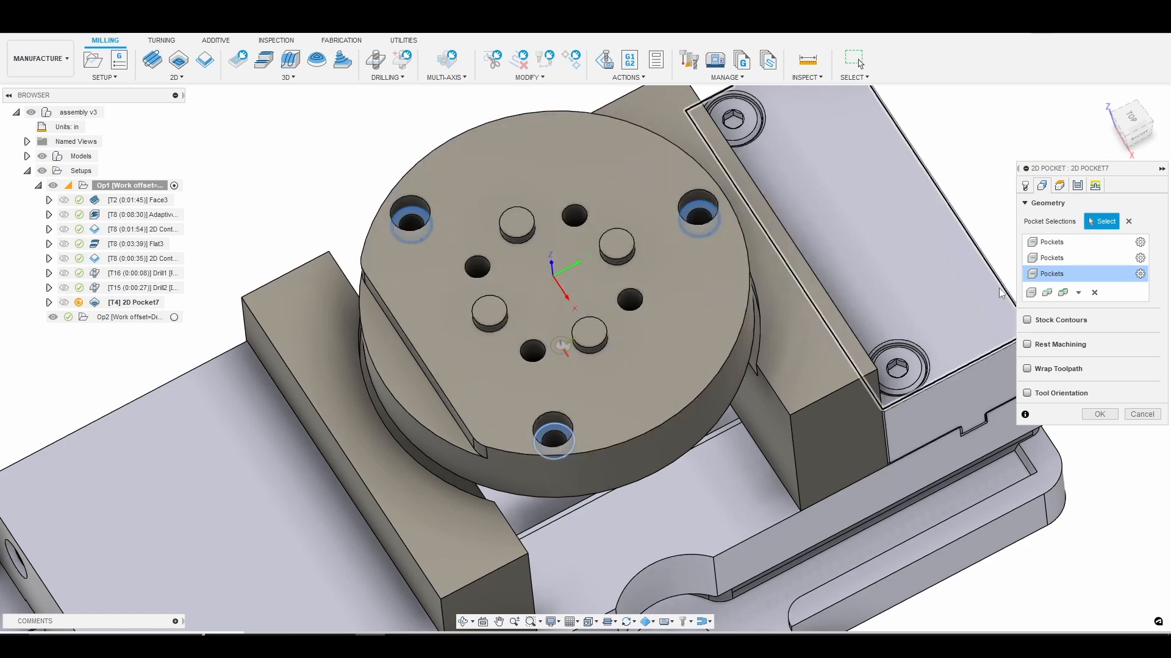
scroll(430, 192, up, 2)
scroll(407, 218, up, 2)
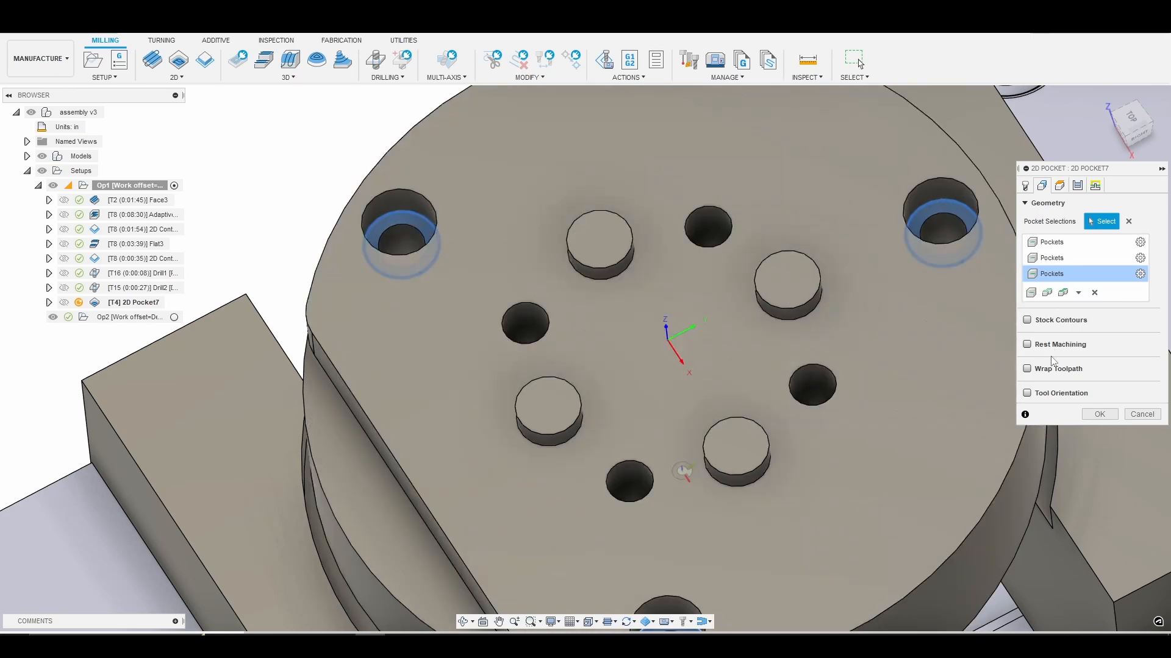
click(1059, 186)
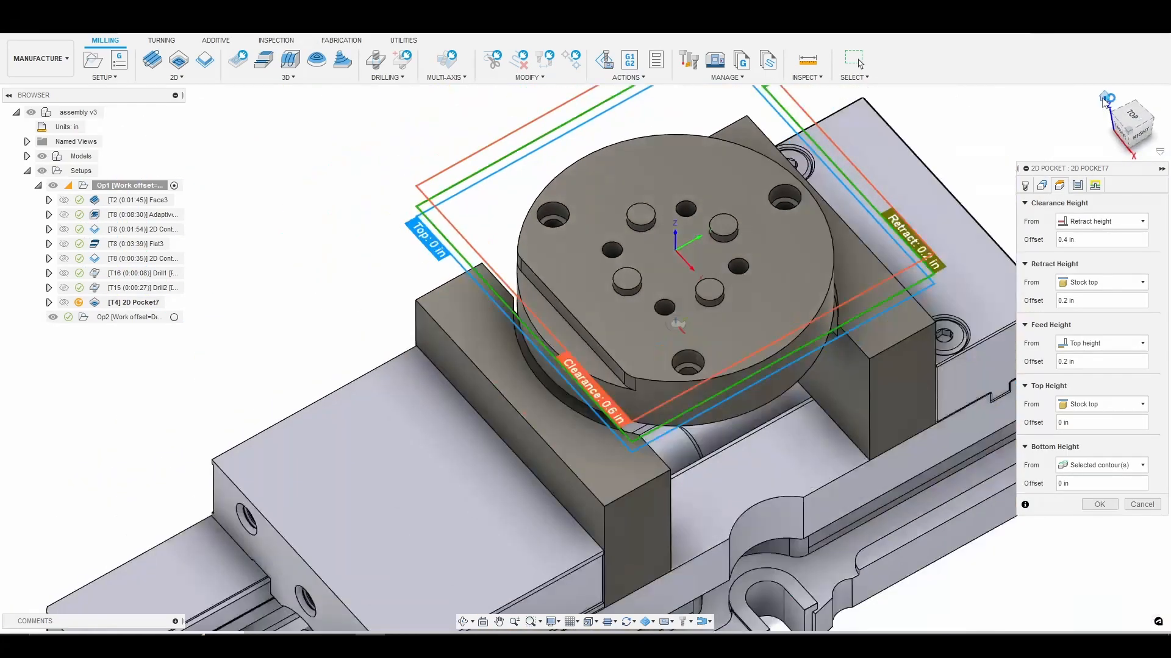
click(1105, 99)
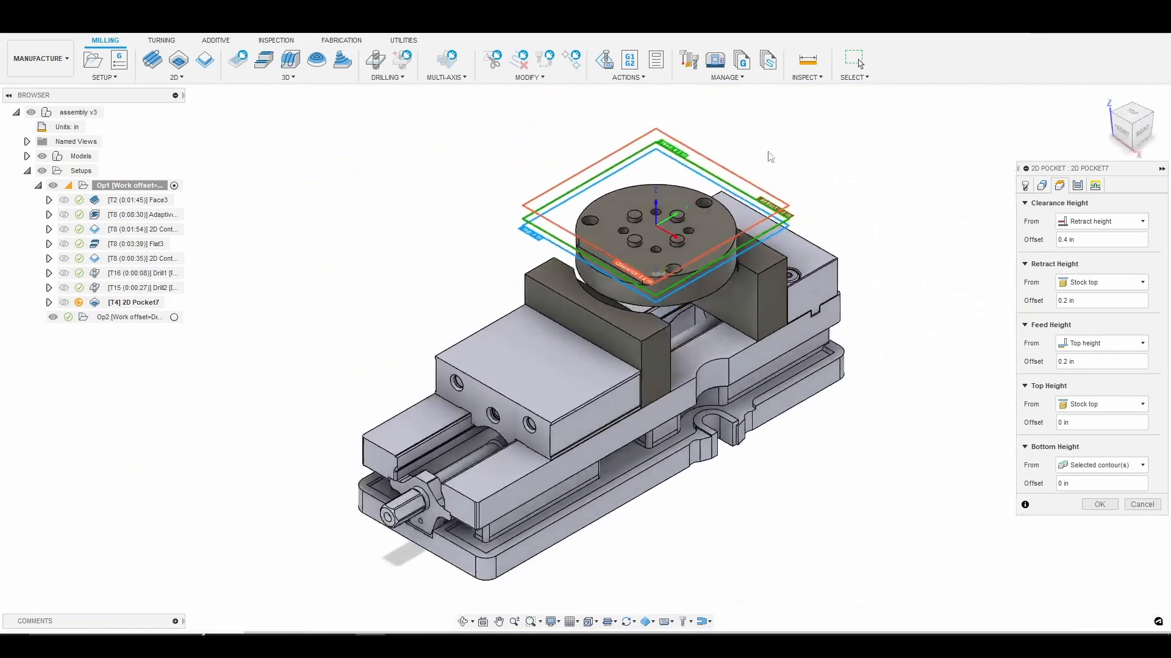
click(1109, 405)
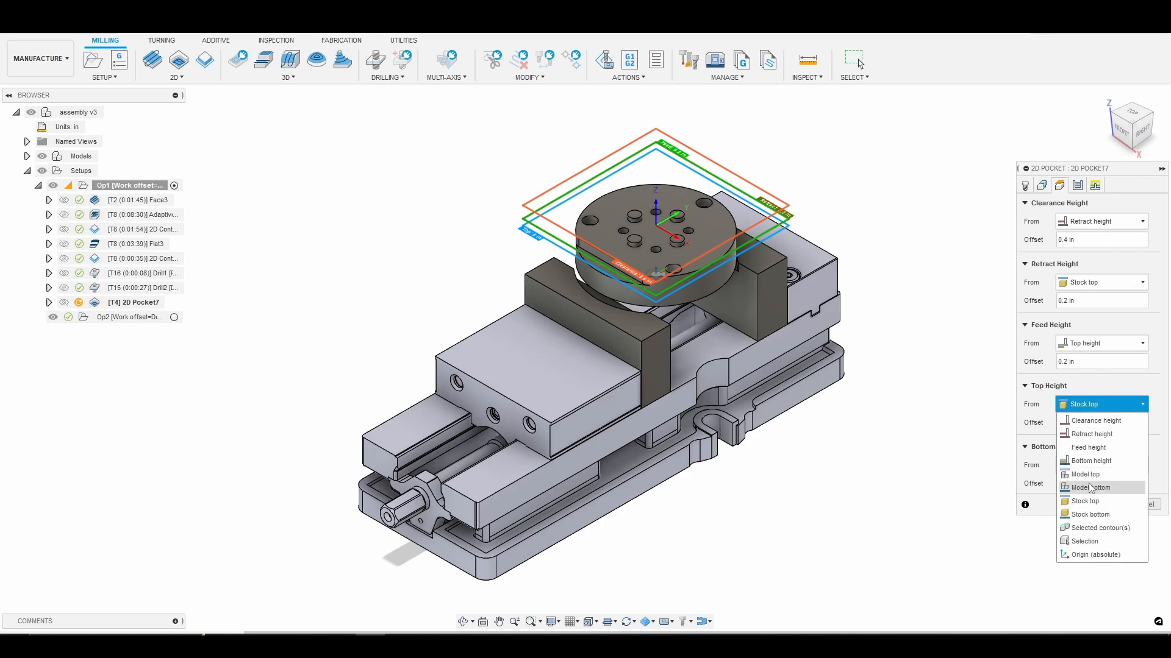
click(1088, 475)
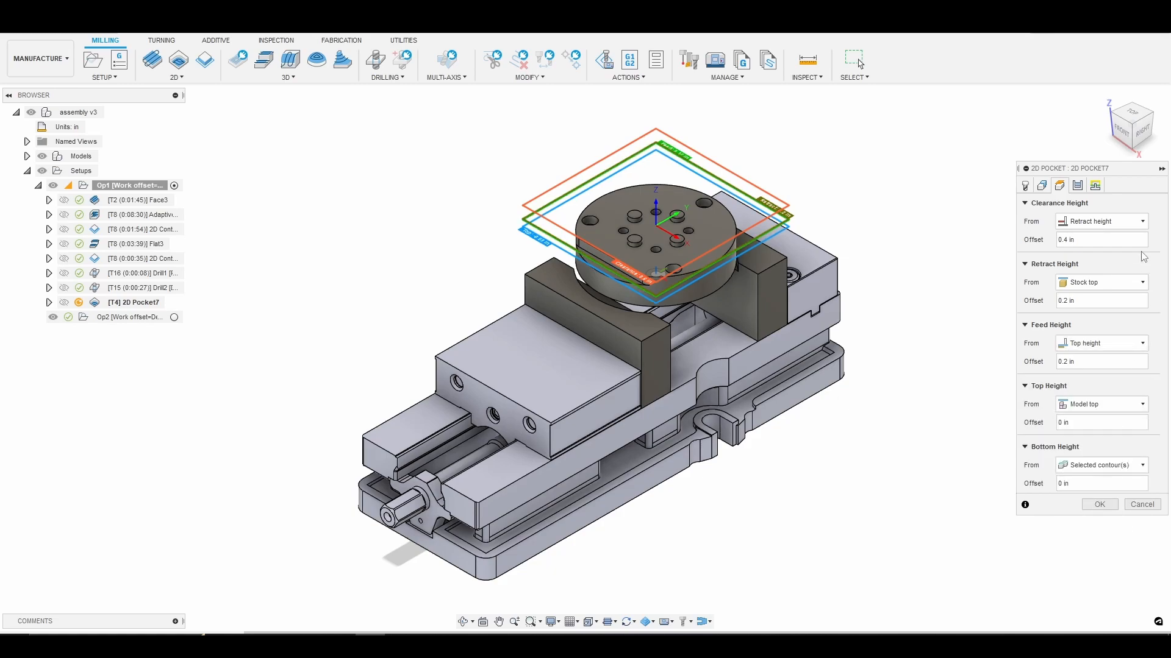
Set the pocket's maximum stepover to 0.015 in and enable one finishing pass with 0.01 in stepover and 0.05 in finishing overlap.
click(1077, 187)
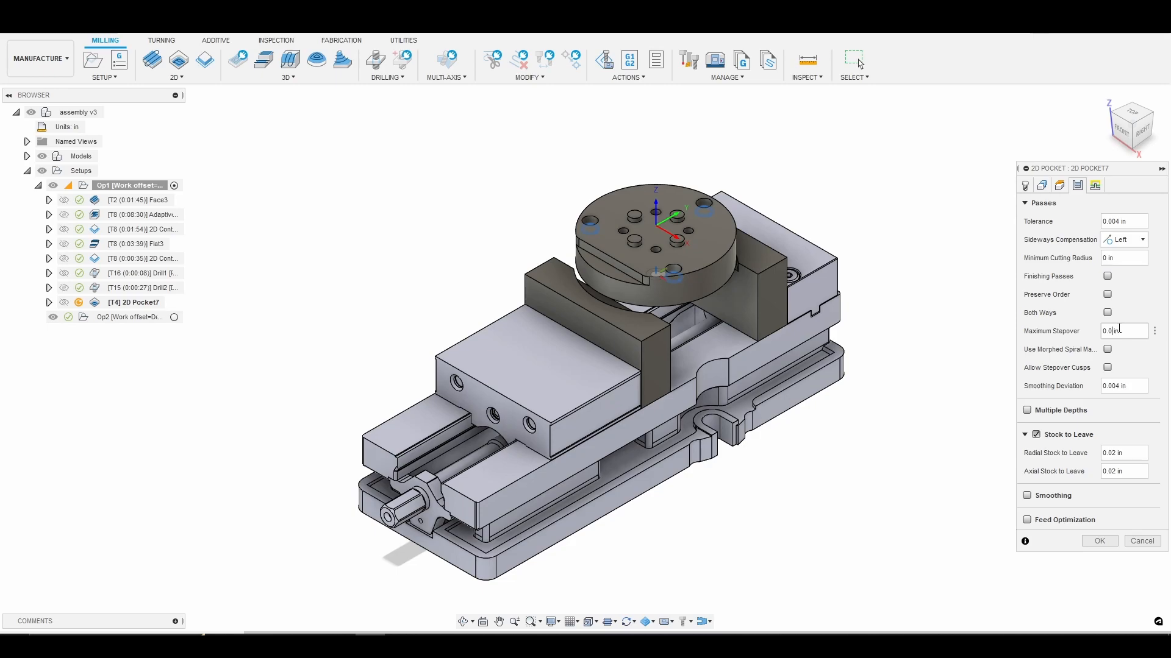
text(5)
click(1107, 276)
click(1121, 331)
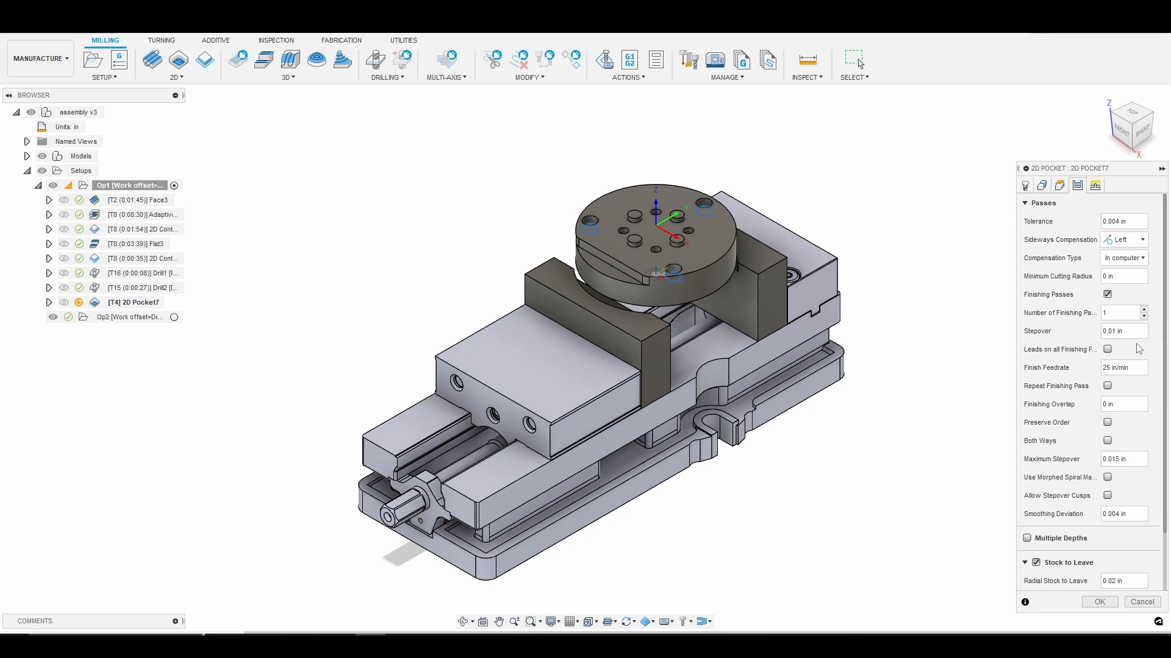
click(1121, 405)
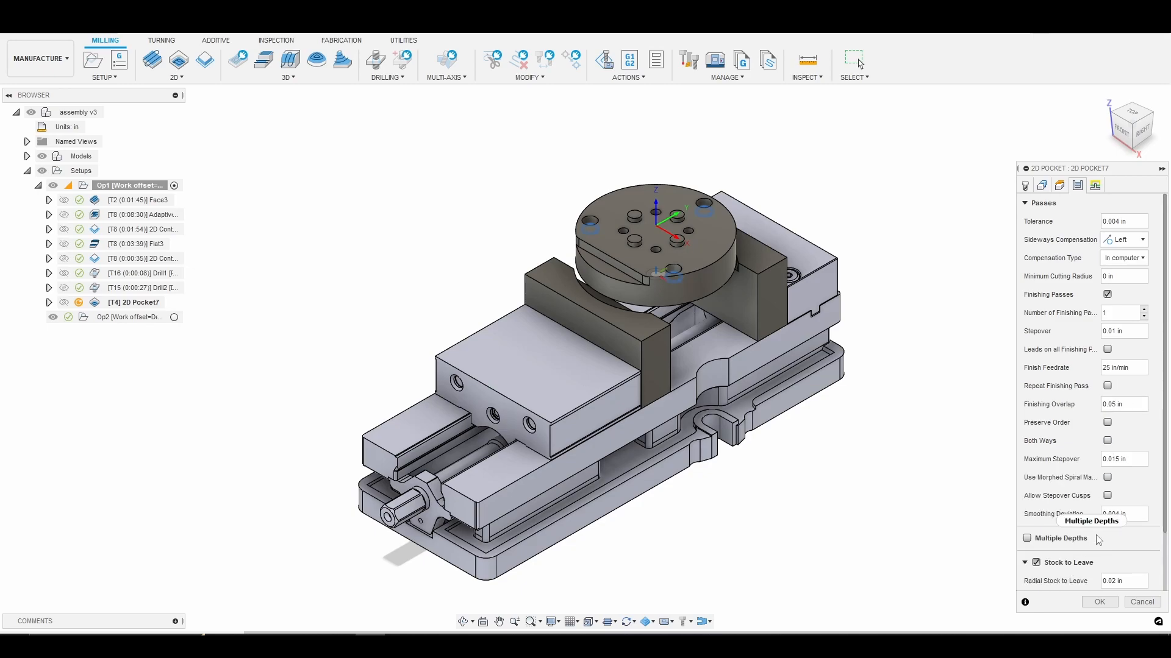
Turn off Stock to Leave for the pocket and enable Smoothing and Feed Optimization.
scroll(1089, 546, down, 1)
click(1035, 526)
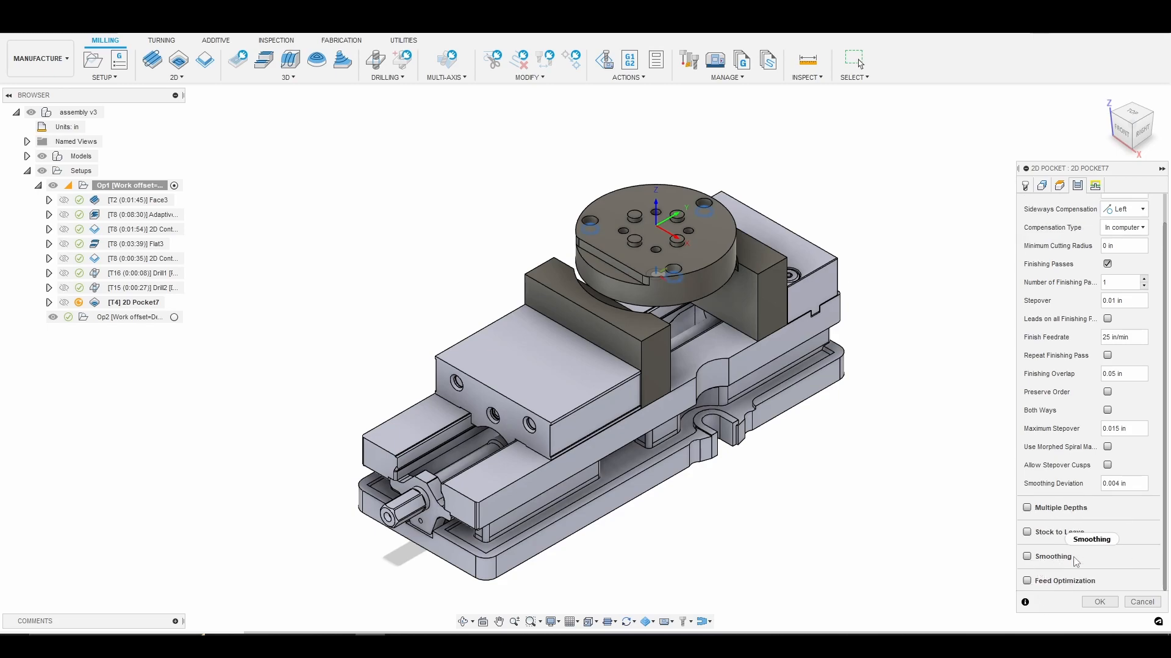
click(1027, 556)
scroll(1060, 564, down, 1)
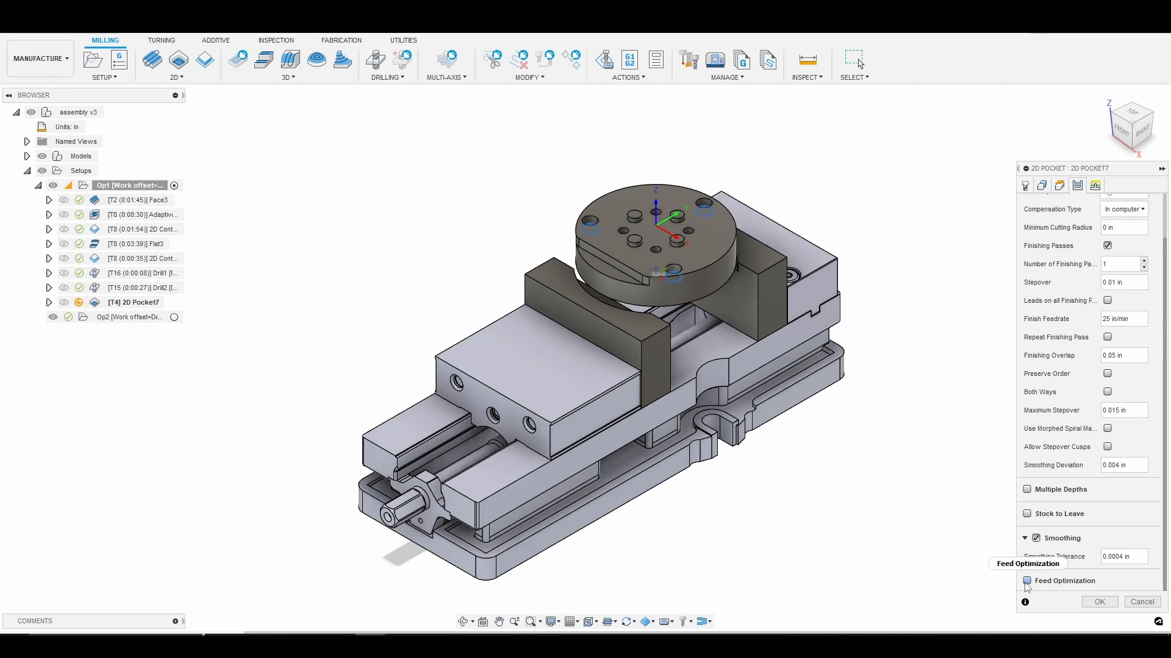
click(1027, 580)
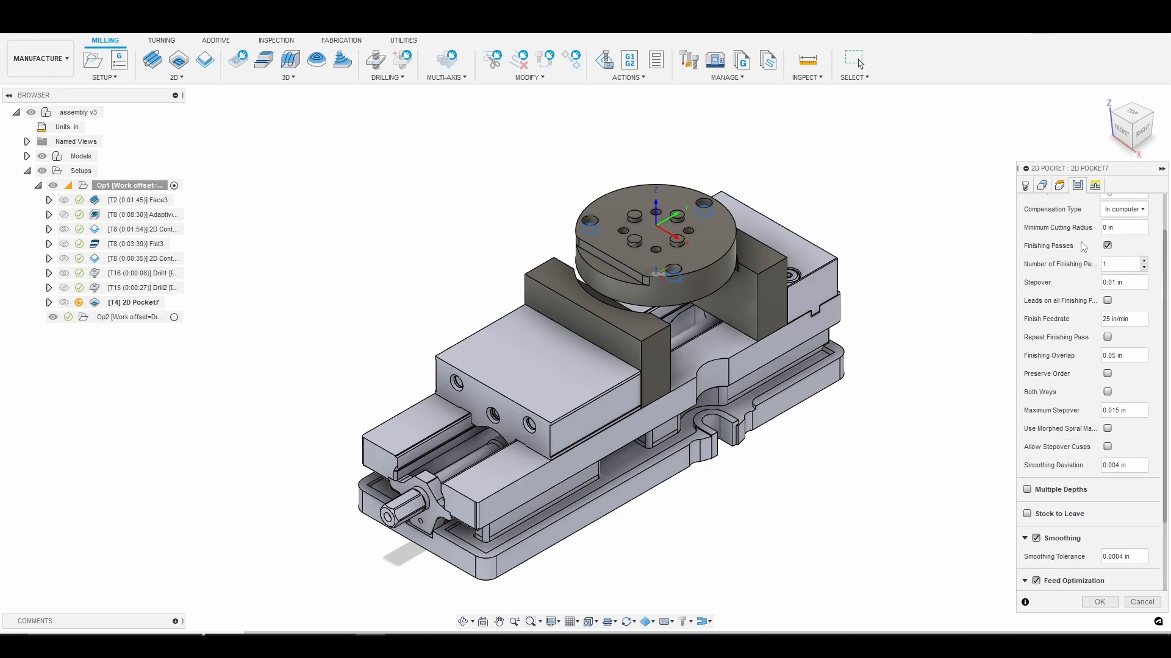
scroll(1068, 377, down, 2)
scroll(1068, 377, up, 3)
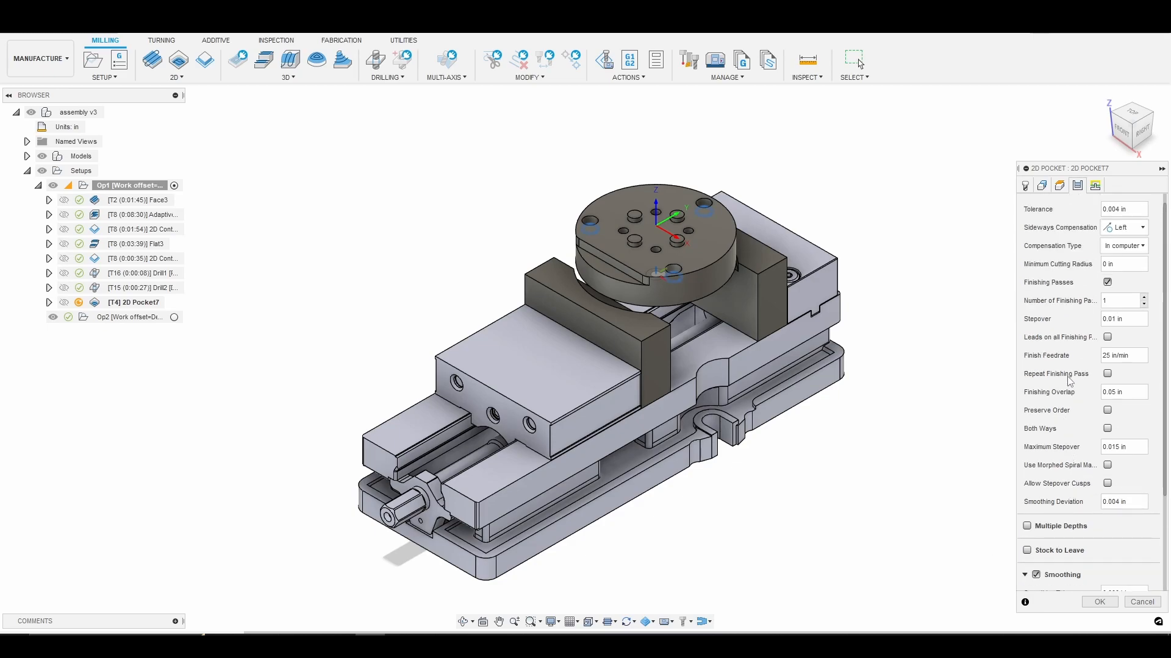
Assign the three large outer holes as the pocket's predrill positions and generate the toolpath.
click(1096, 186)
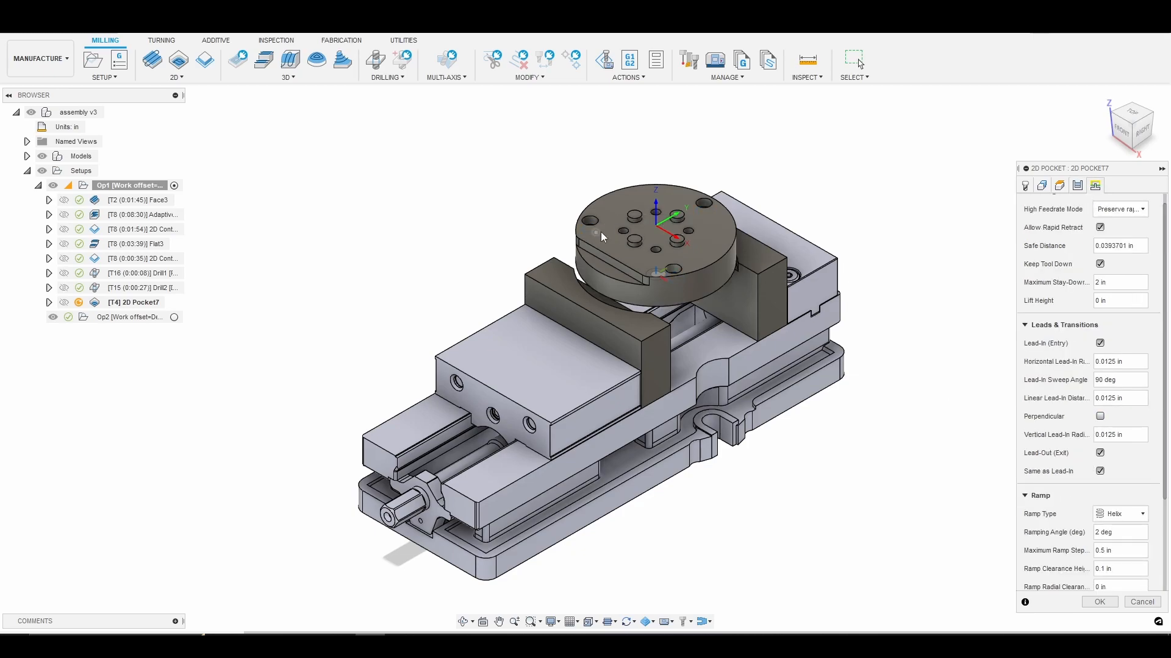
scroll(680, 276, up, 2)
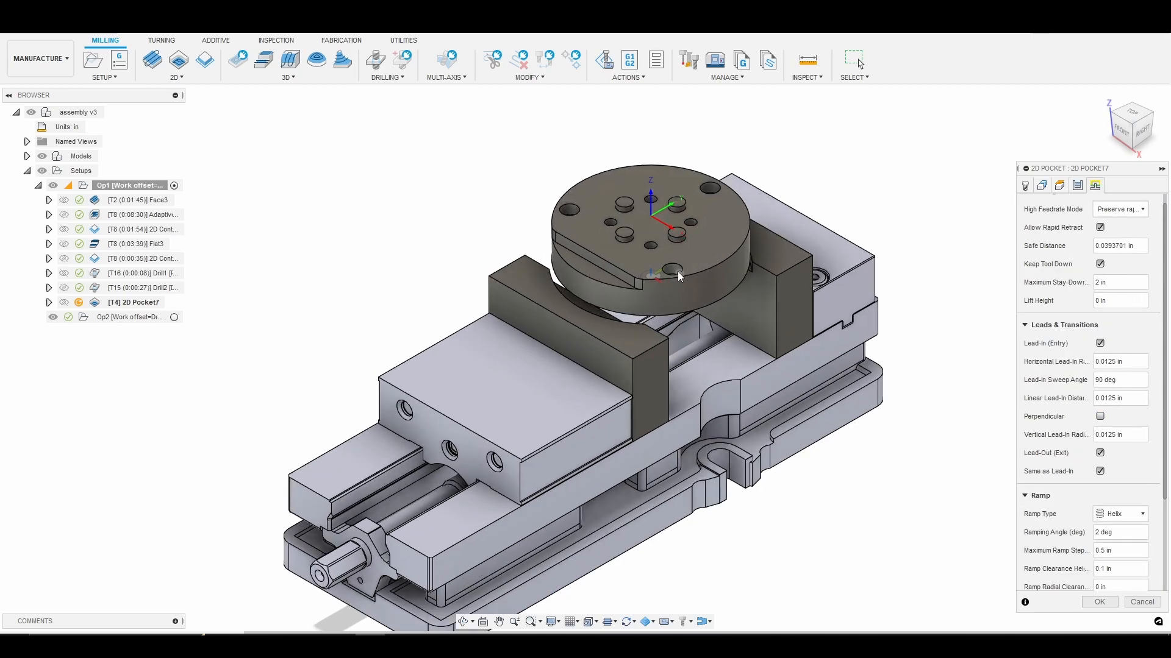
scroll(680, 275, up, 2)
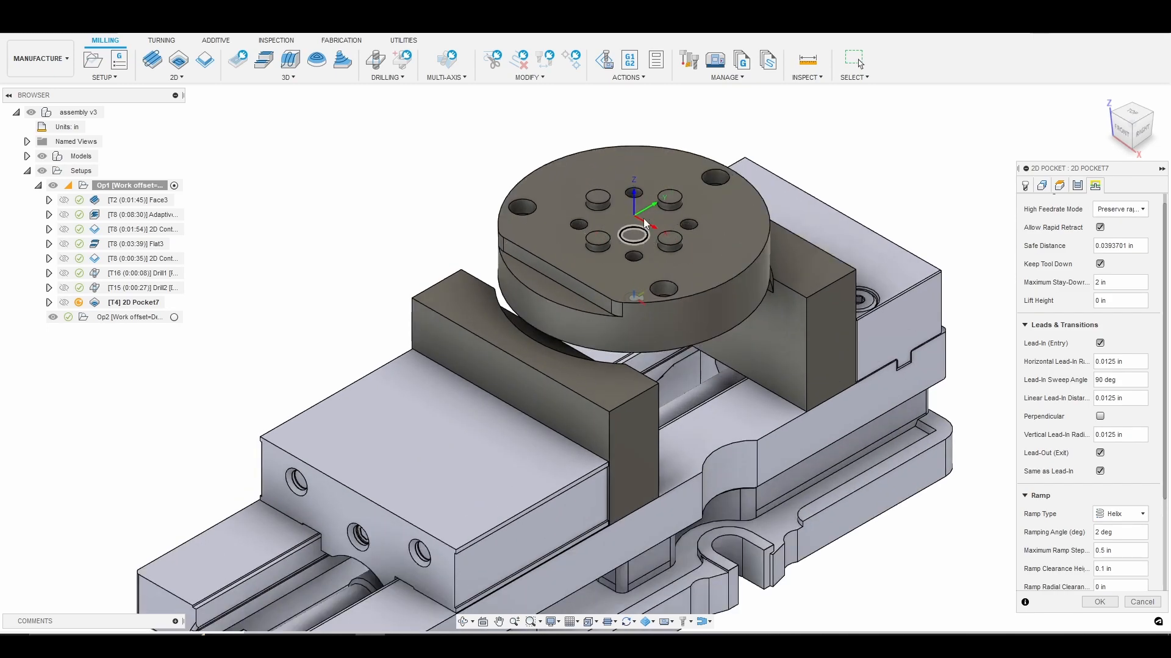
scroll(1040, 494, down, 3)
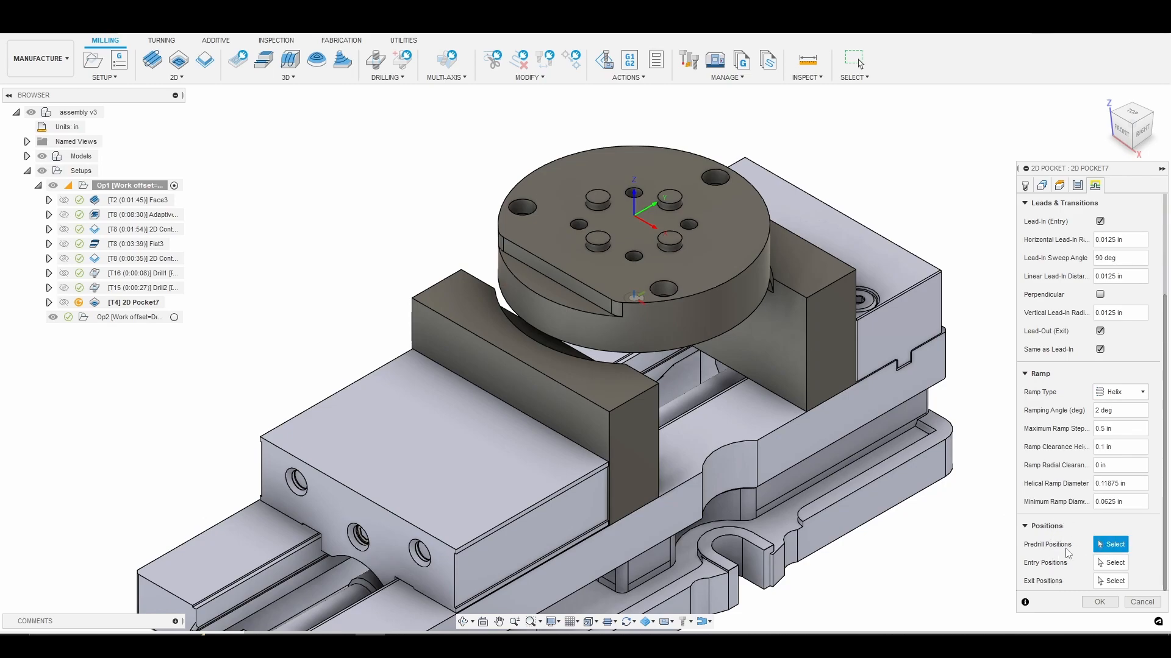
click(528, 208)
click(724, 178)
click(668, 290)
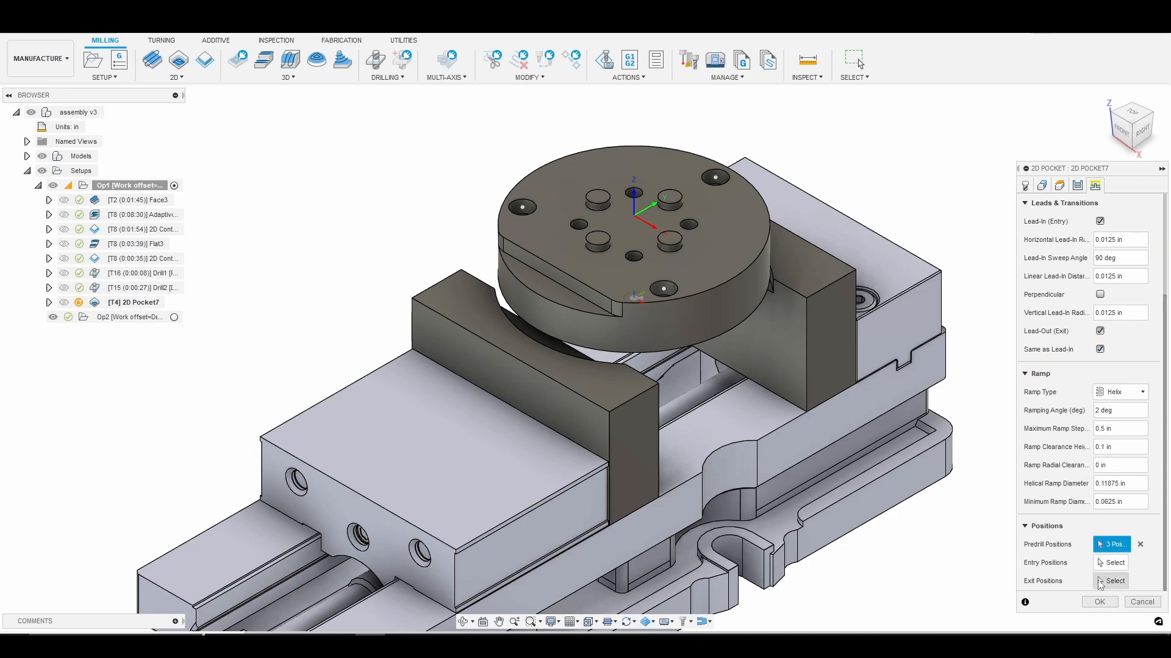
click(1099, 602)
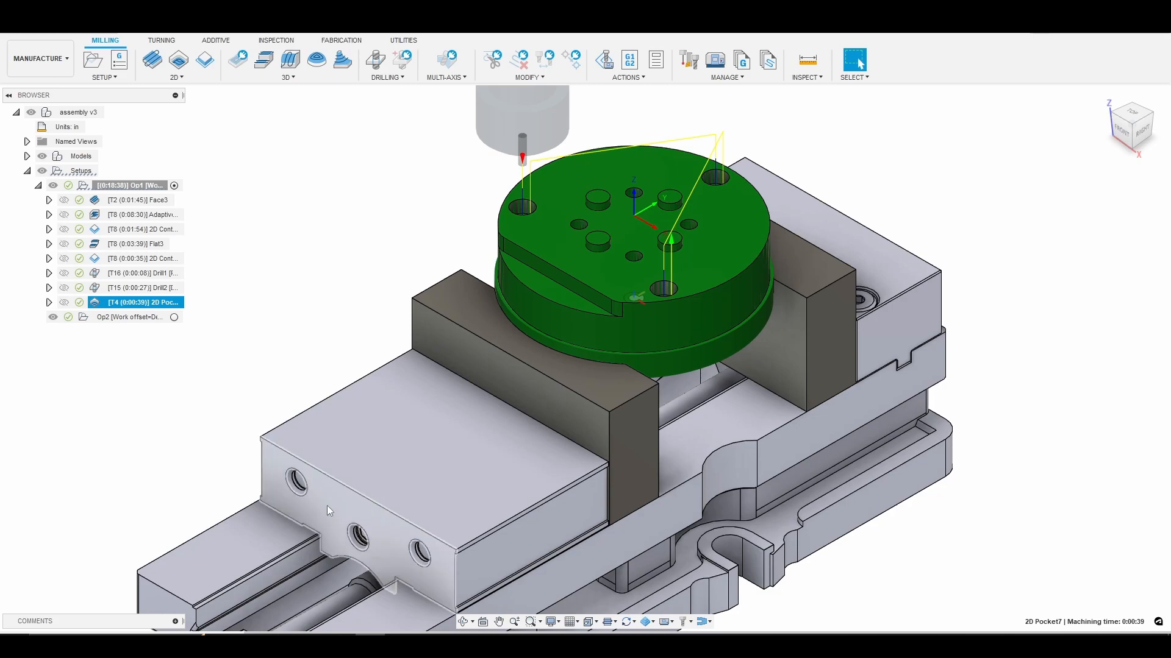
Simulate the 2D Pocket operation through the first counterbore, inspecting the tool and the cut hole up close.
right_click(147, 303)
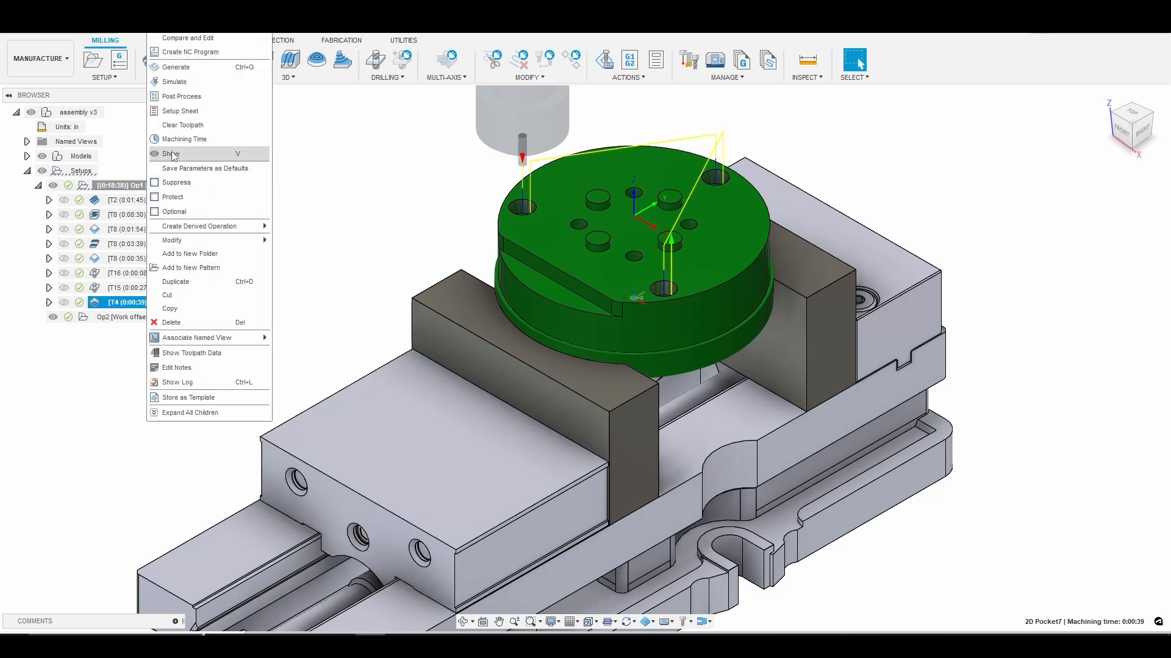
click(185, 85)
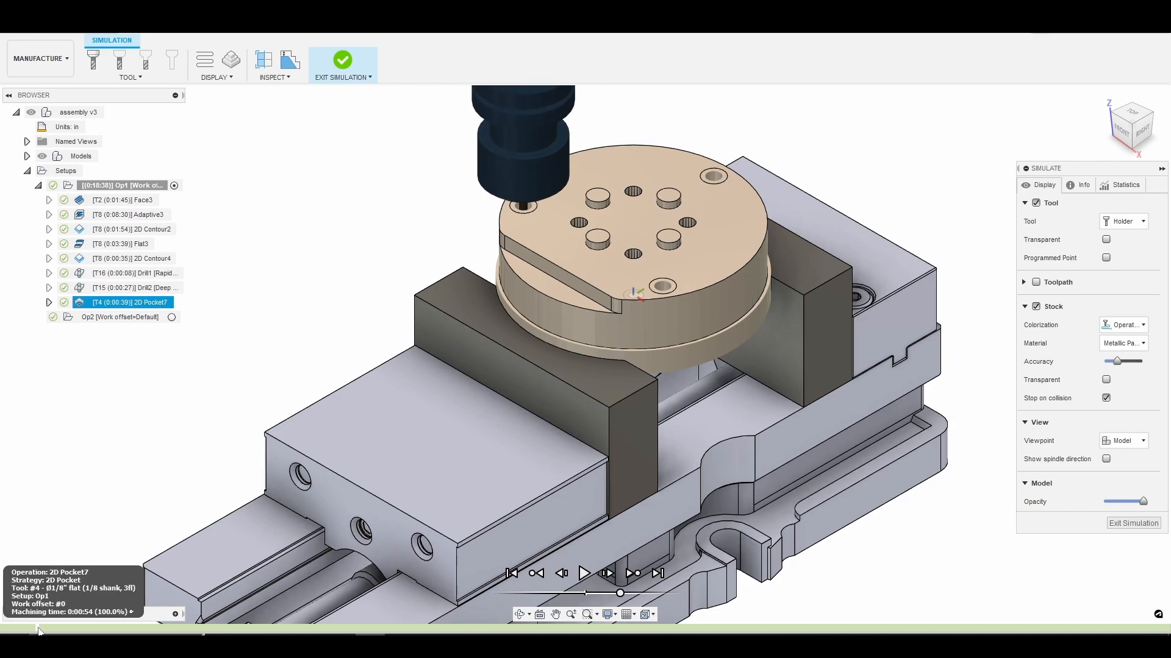
scroll(457, 264, up, 2)
scroll(457, 264, up, 1)
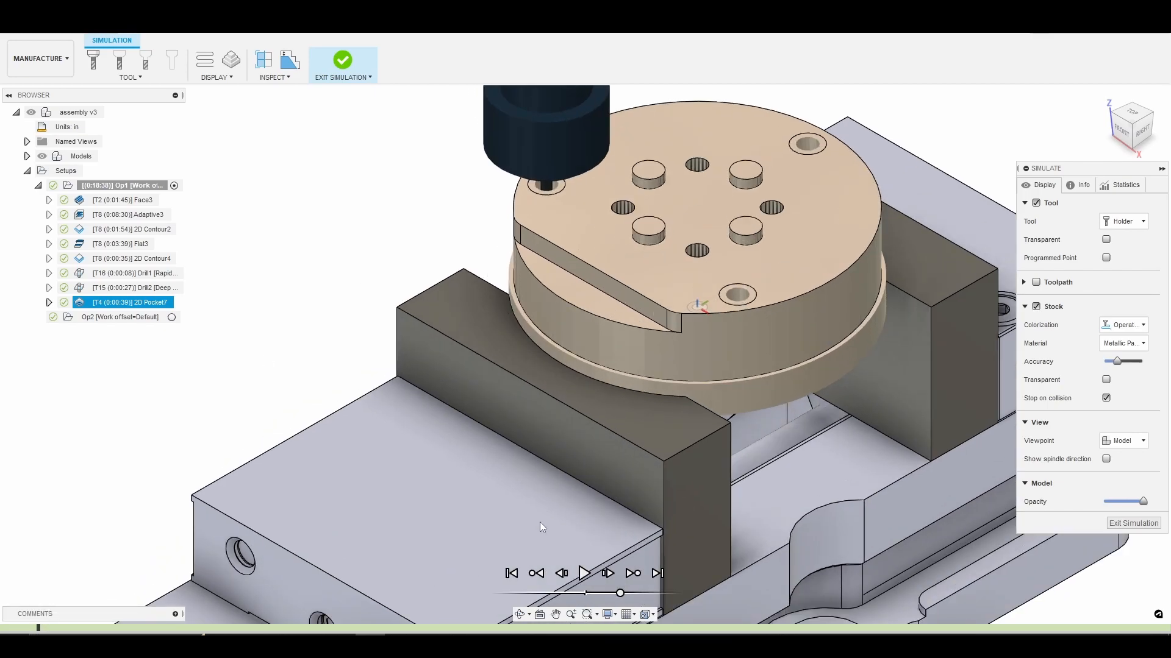
click(519, 614)
drag(590, 308, 581, 299)
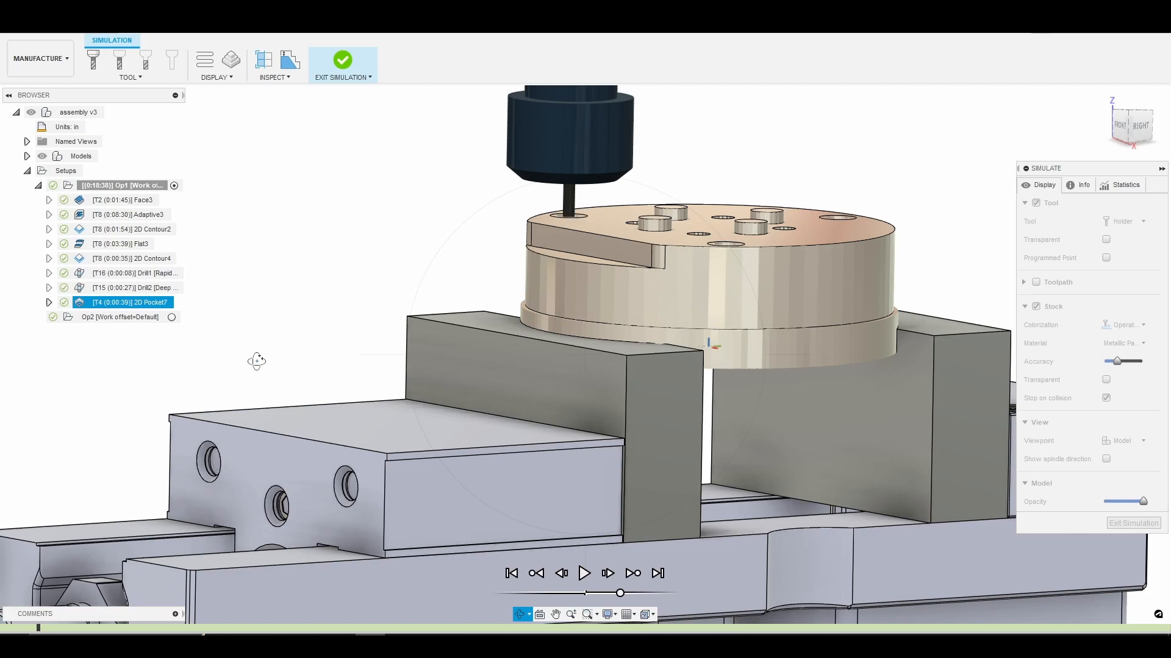
scroll(594, 197, up, 5)
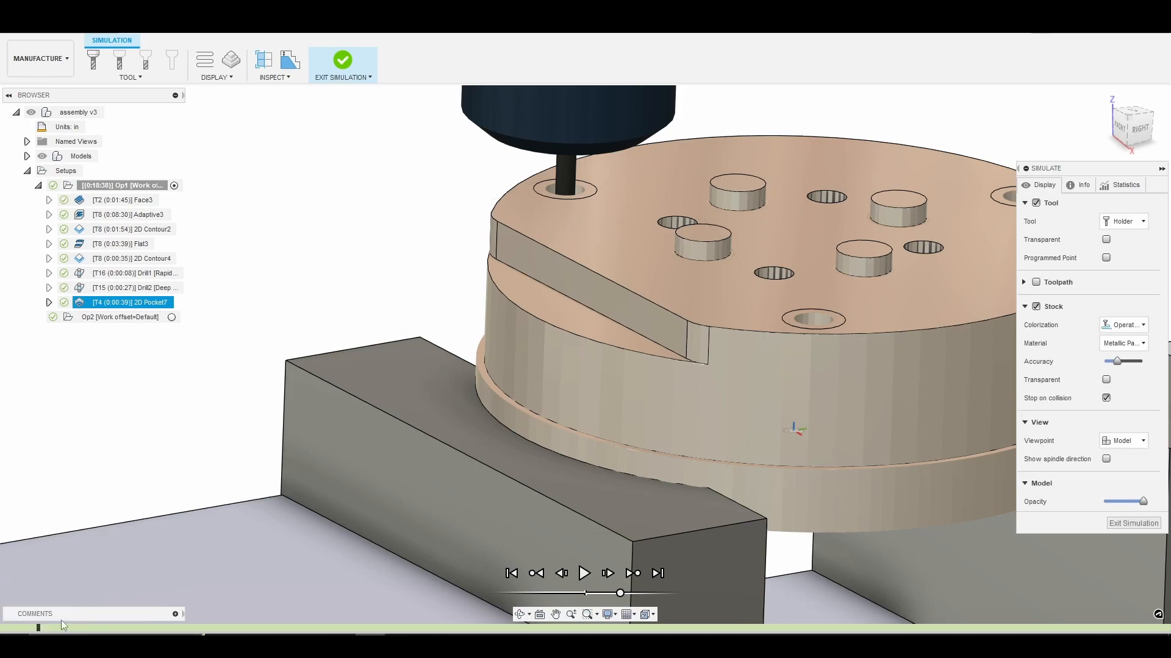
mouse_move(41, 630)
mouse_down()
mouse_move(179, 627)
mouse_move(408, 554)
mouse_move(601, 529)
mouse_up()
scroll(787, 327, up, 1)
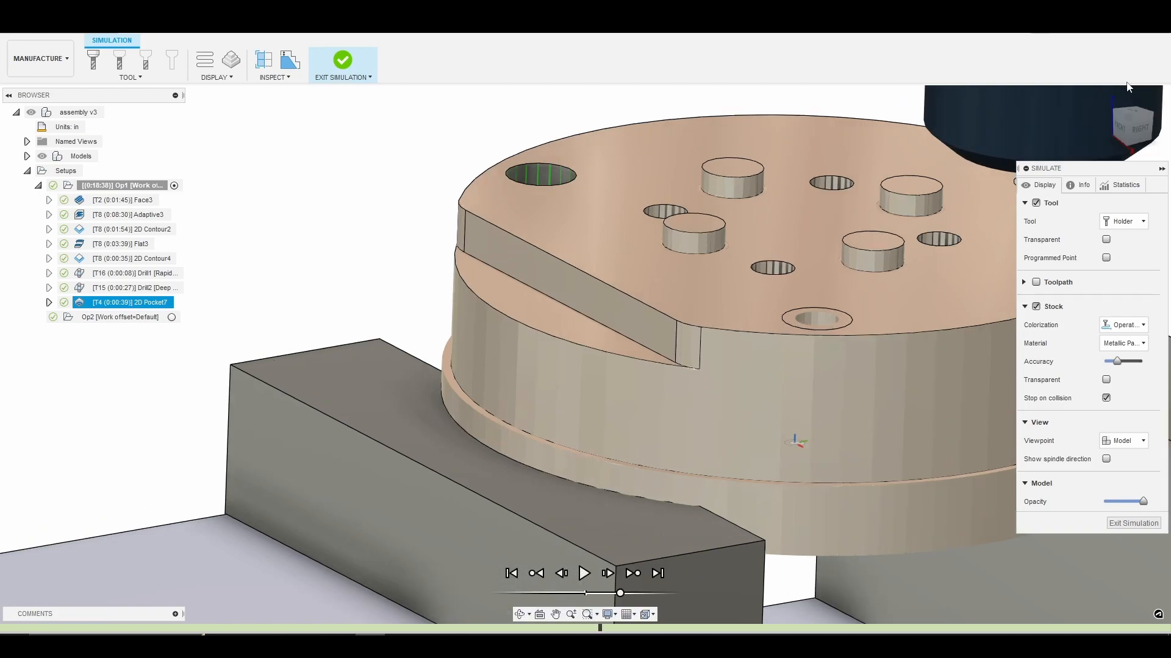
Advance the pocket simulation to its end, inspect the finished counterbores, then exit and return to the home view.
click(1105, 96)
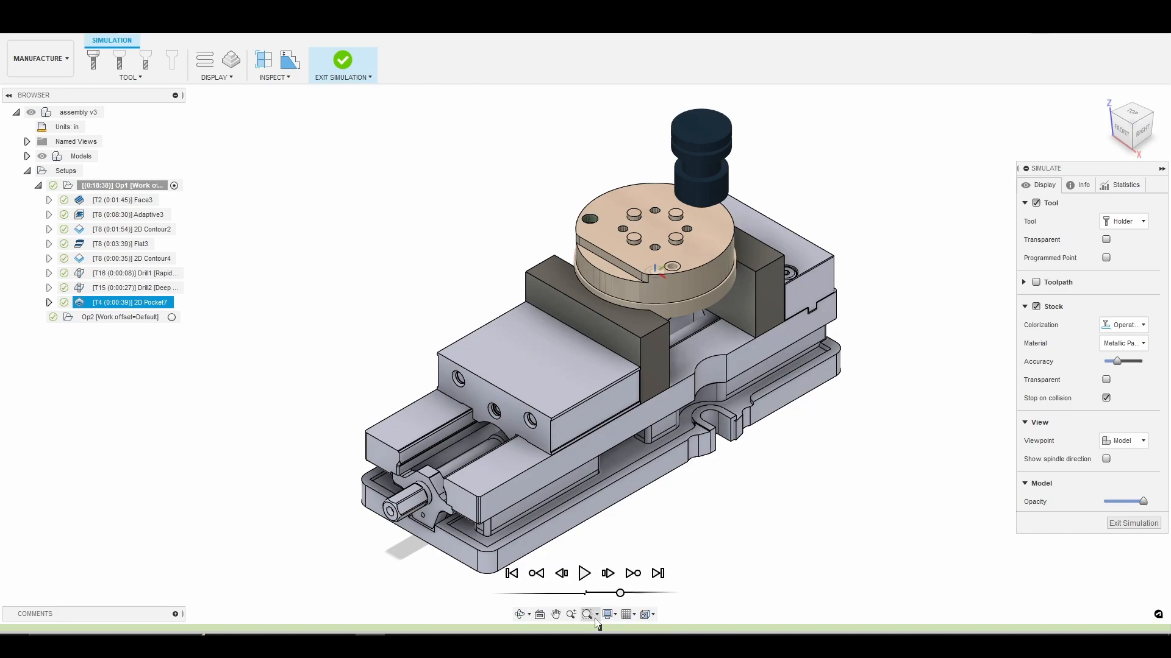
mouse_move(600, 629)
mouse_down()
mouse_move(830, 625)
mouse_move(1166, 562)
mouse_up()
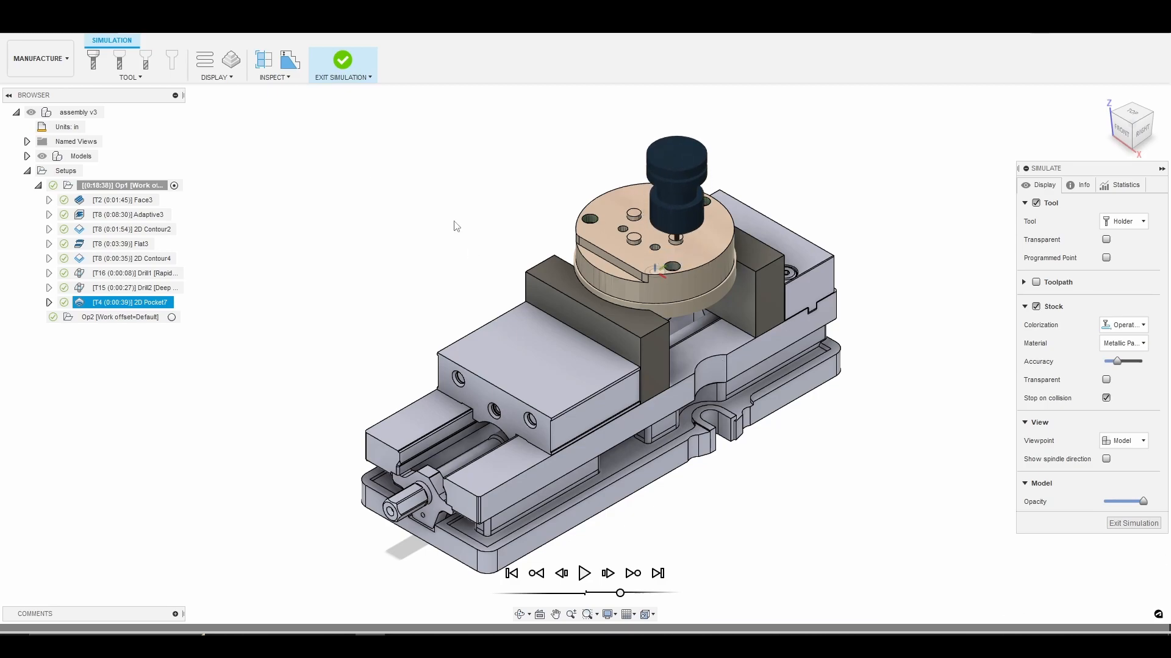
scroll(579, 278, up, 3)
scroll(788, 234, up, 2)
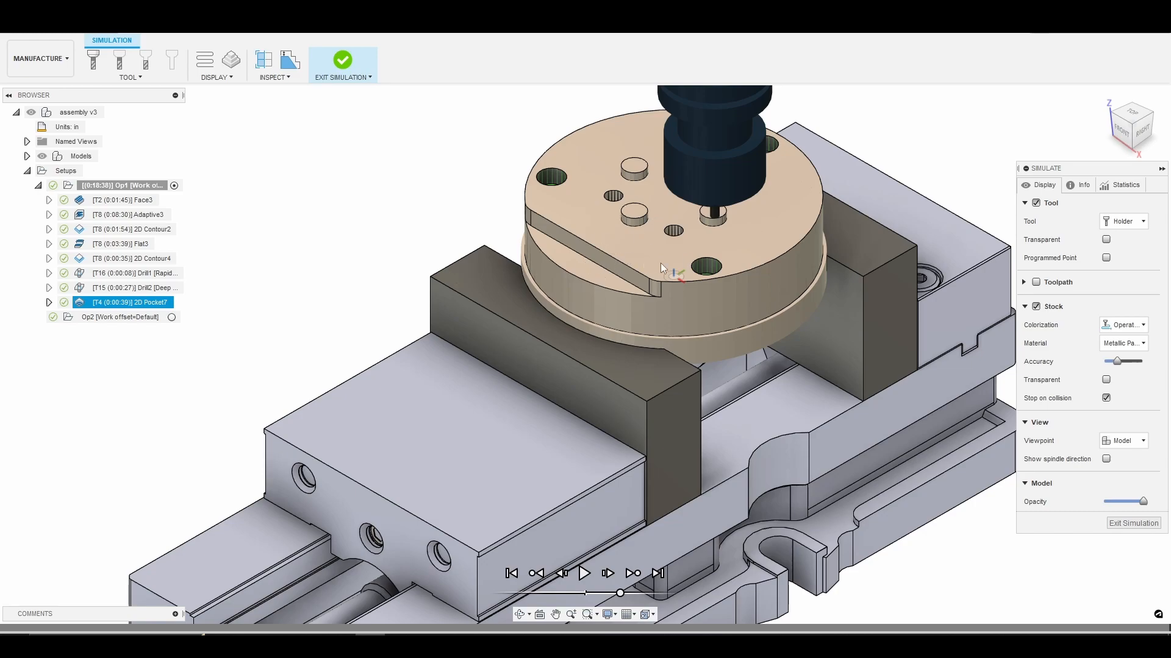
scroll(619, 205, up, 3)
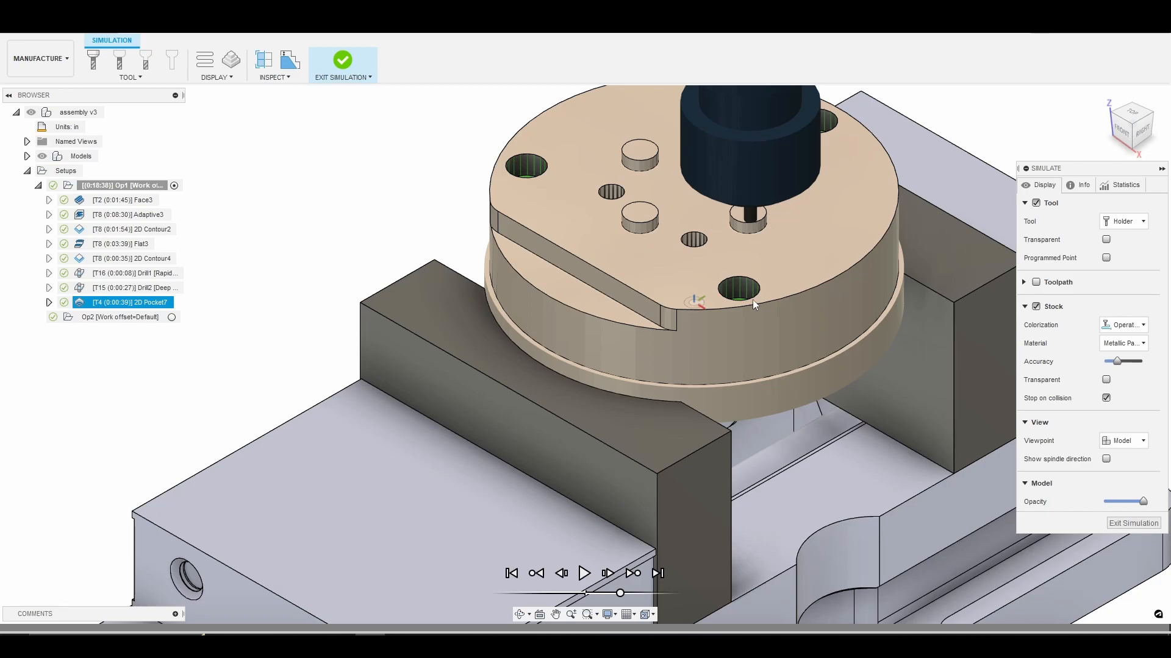
click(1134, 523)
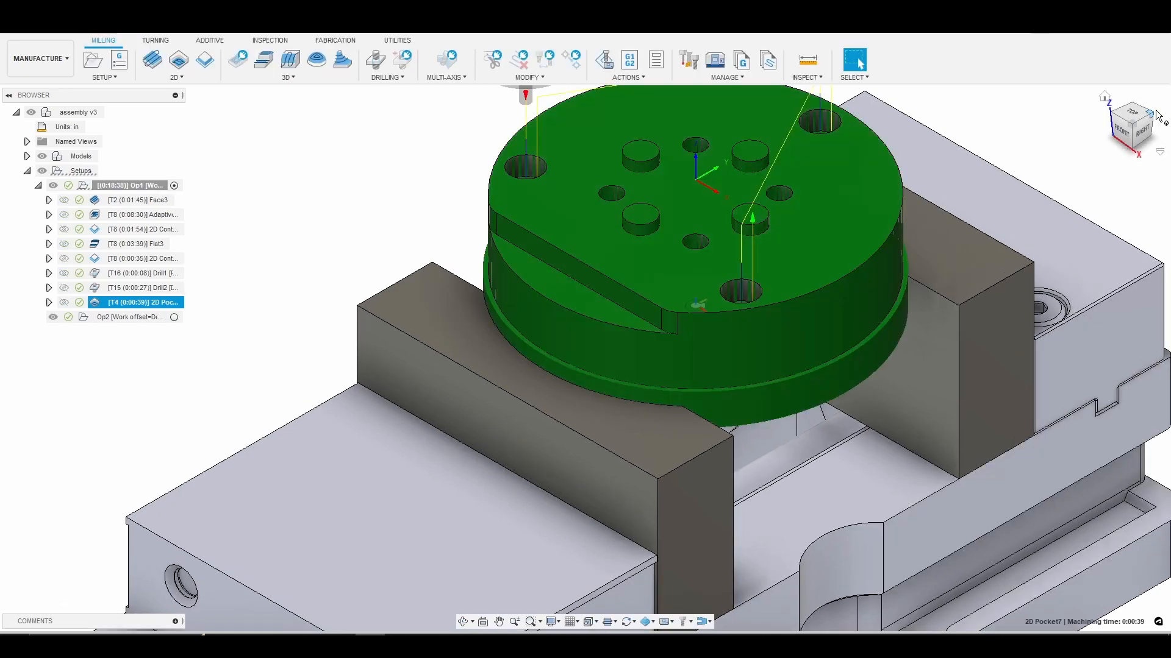
click(1104, 98)
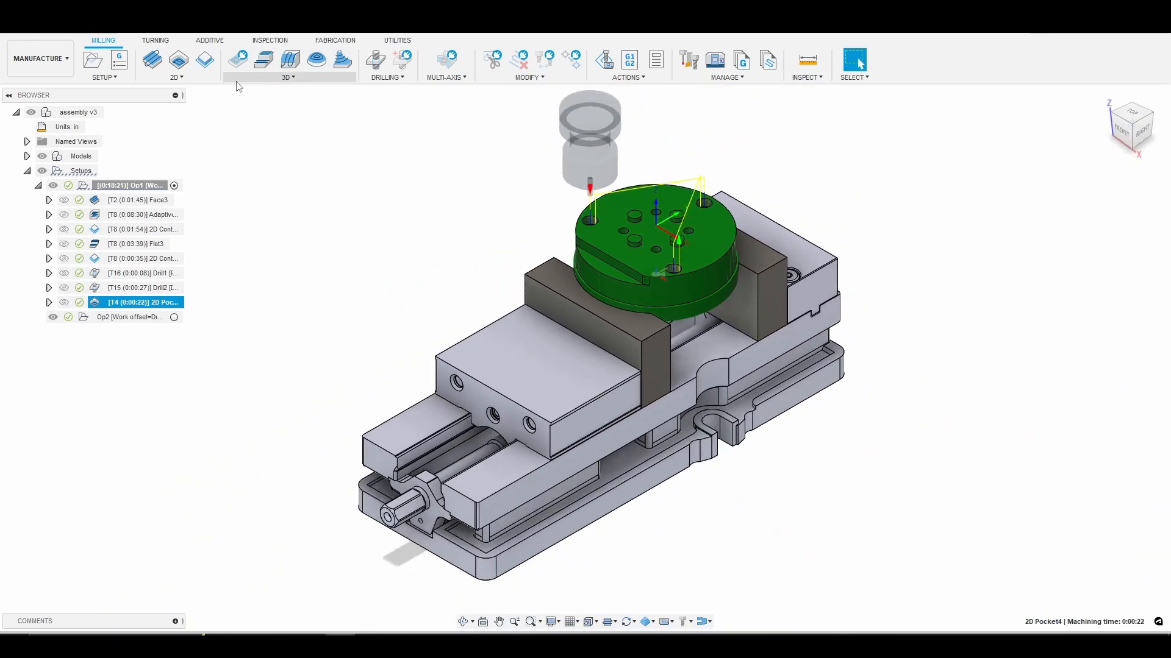
Start a 2D Chamfer operation with tool 10, the 1/4" 45° lemur chamfer, from the 770m+ library.
click(177, 76)
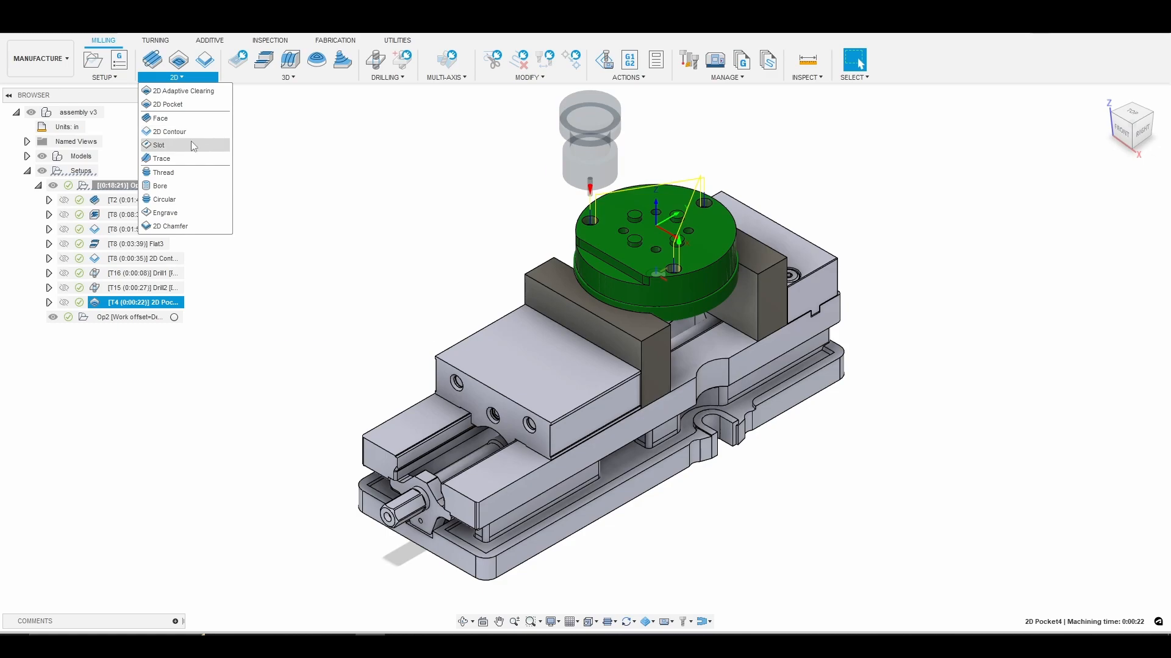
click(174, 226)
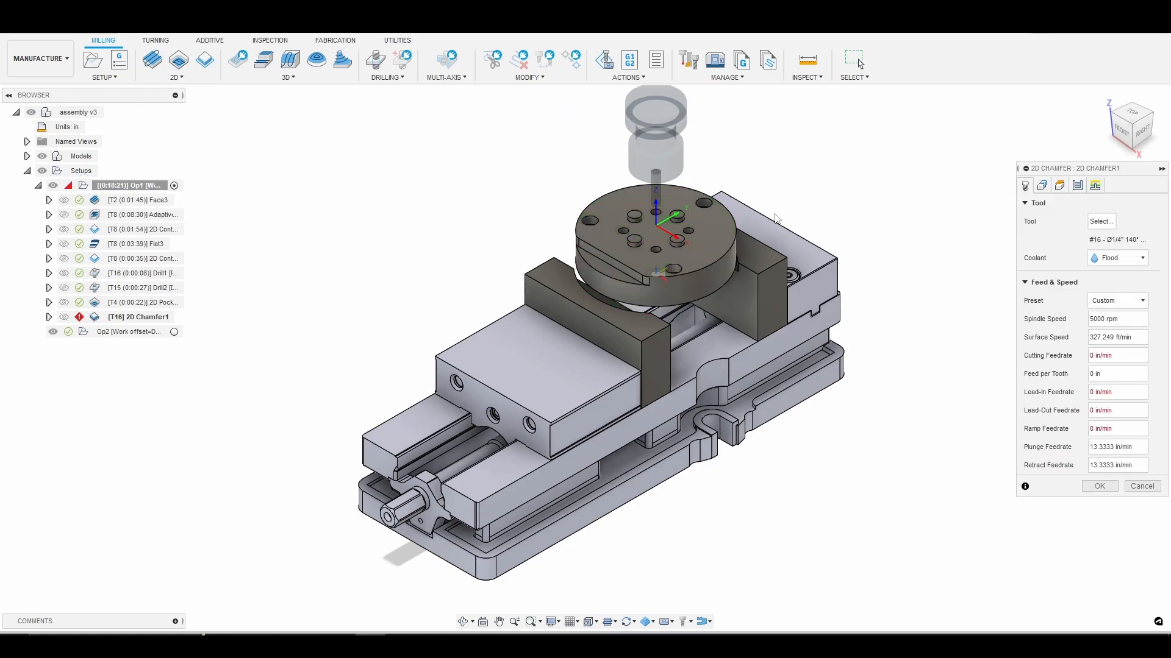
click(1102, 222)
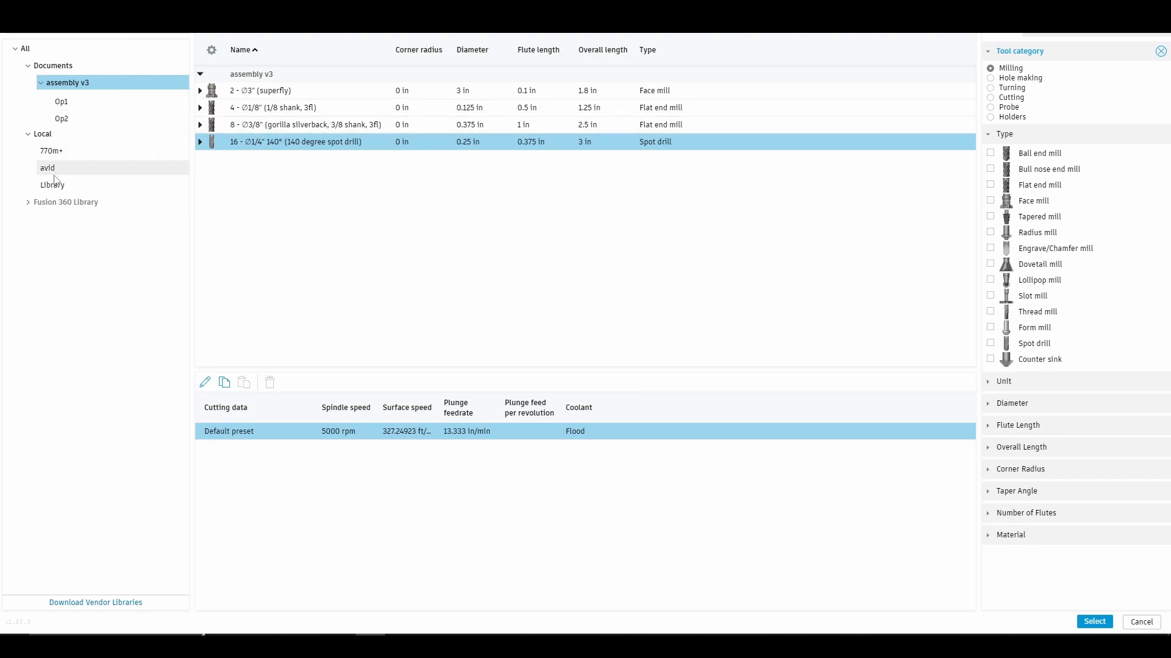
double_click(55, 152)
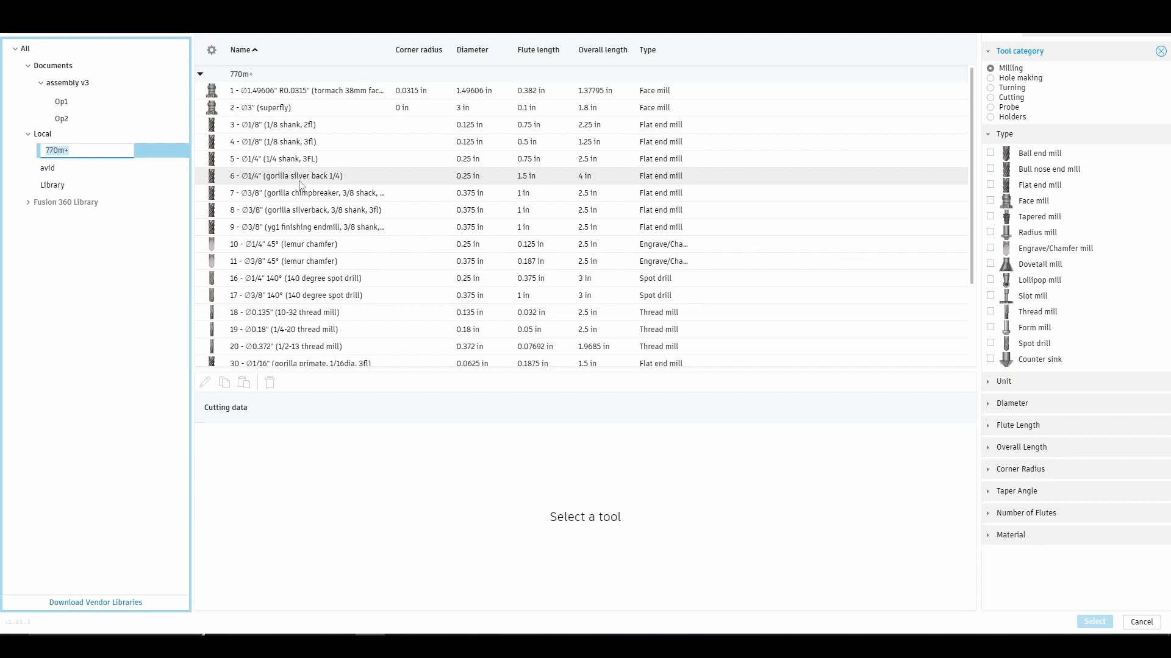
click(353, 245)
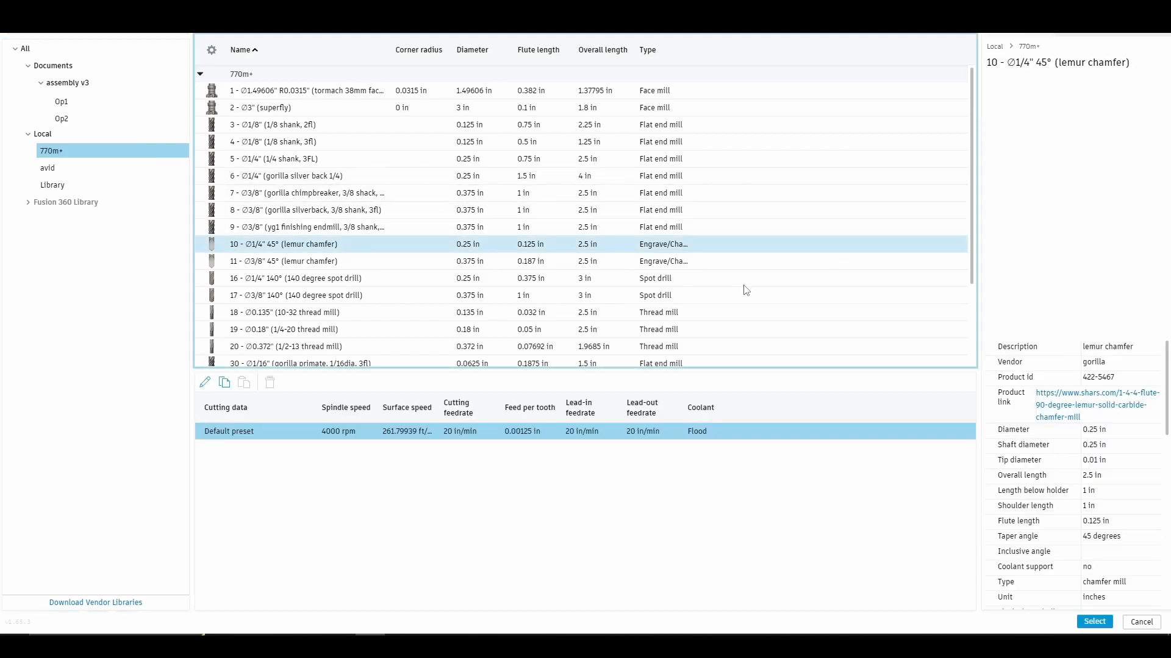
click(1102, 623)
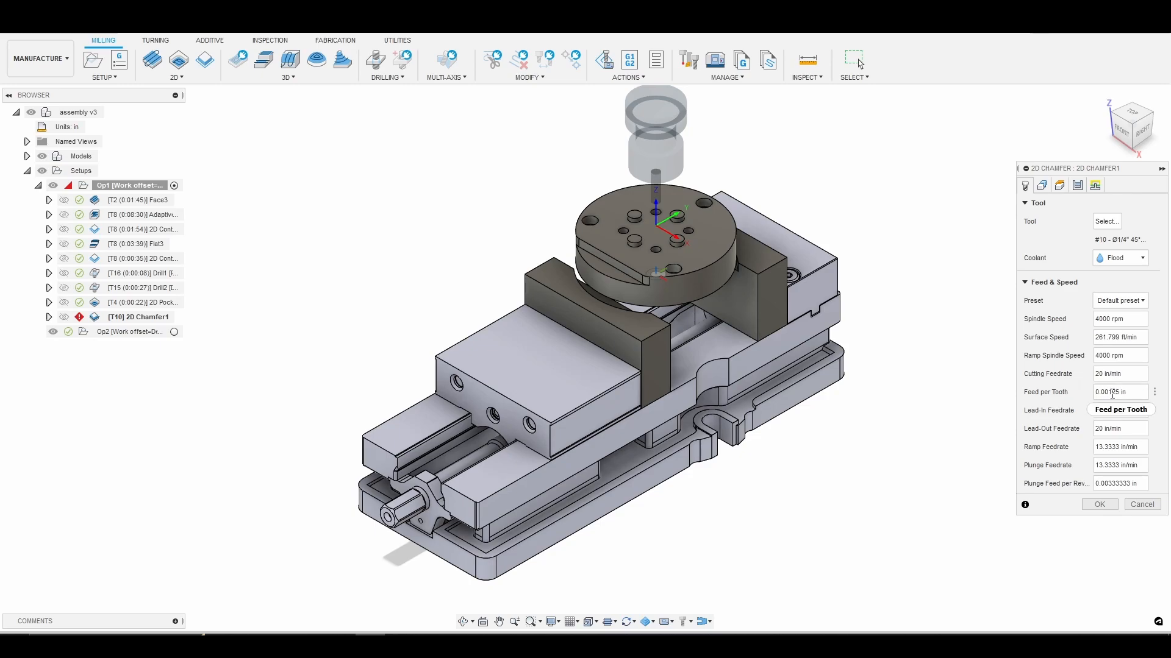
Select the part's top outer edge and the curved outer edge of the lower step as chamfer contours.
click(1042, 185)
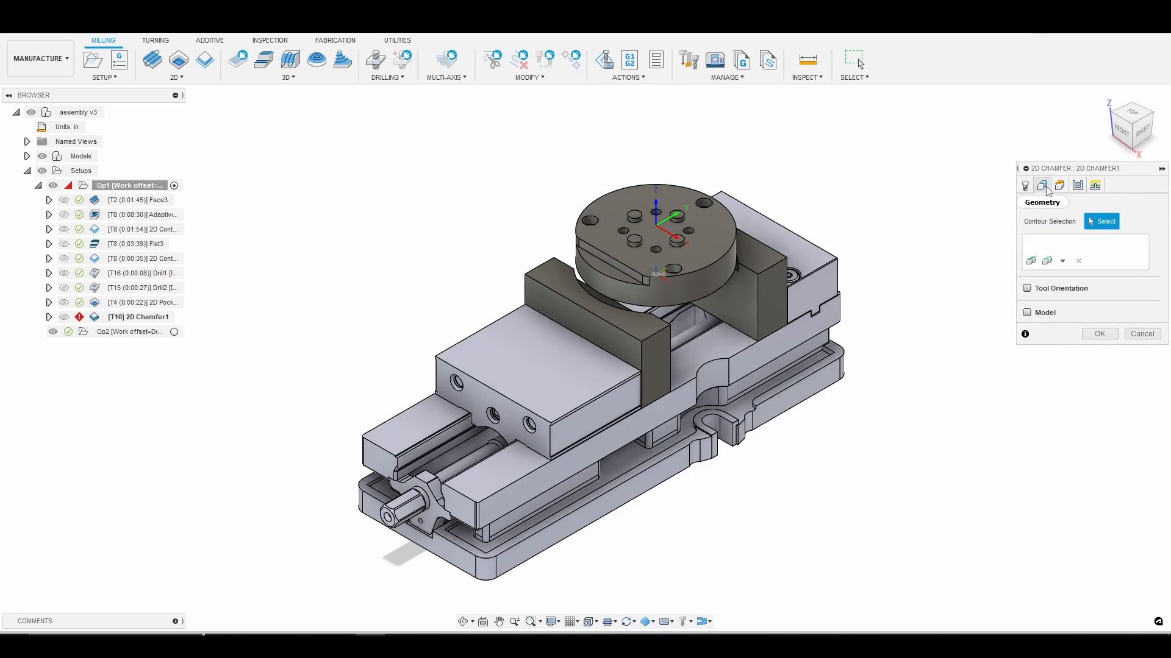
scroll(634, 214, up, 5)
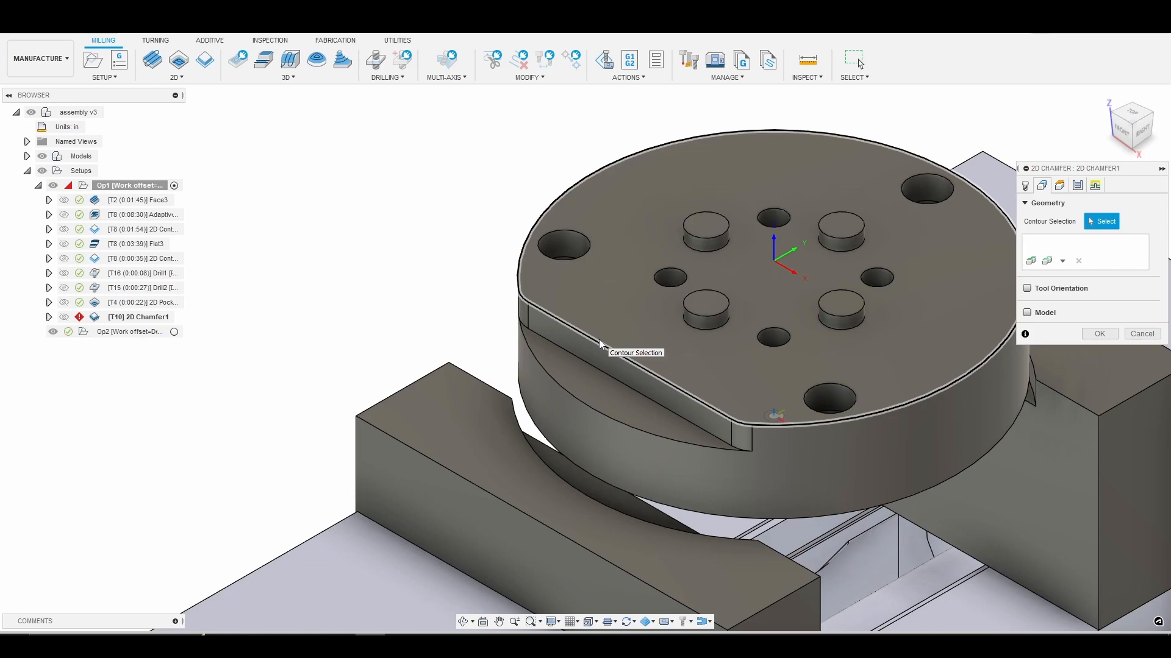
click(599, 344)
click(598, 412)
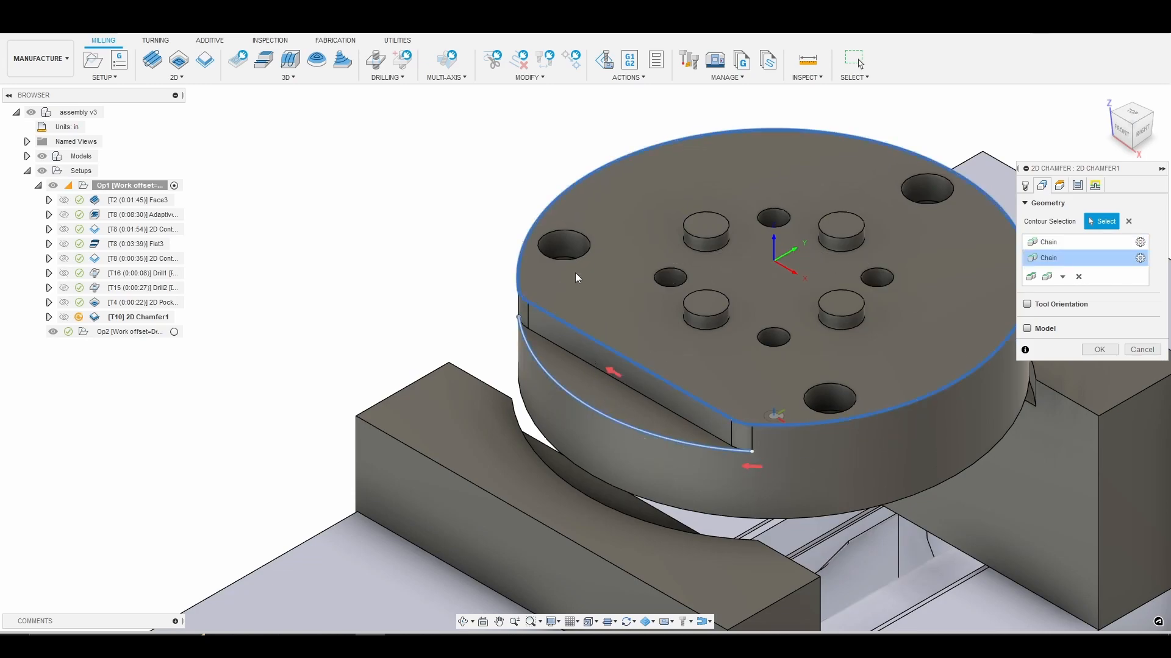
Add the top edges of the three large outer holes and four small inner holes to the chamfer contours.
click(584, 259)
click(674, 278)
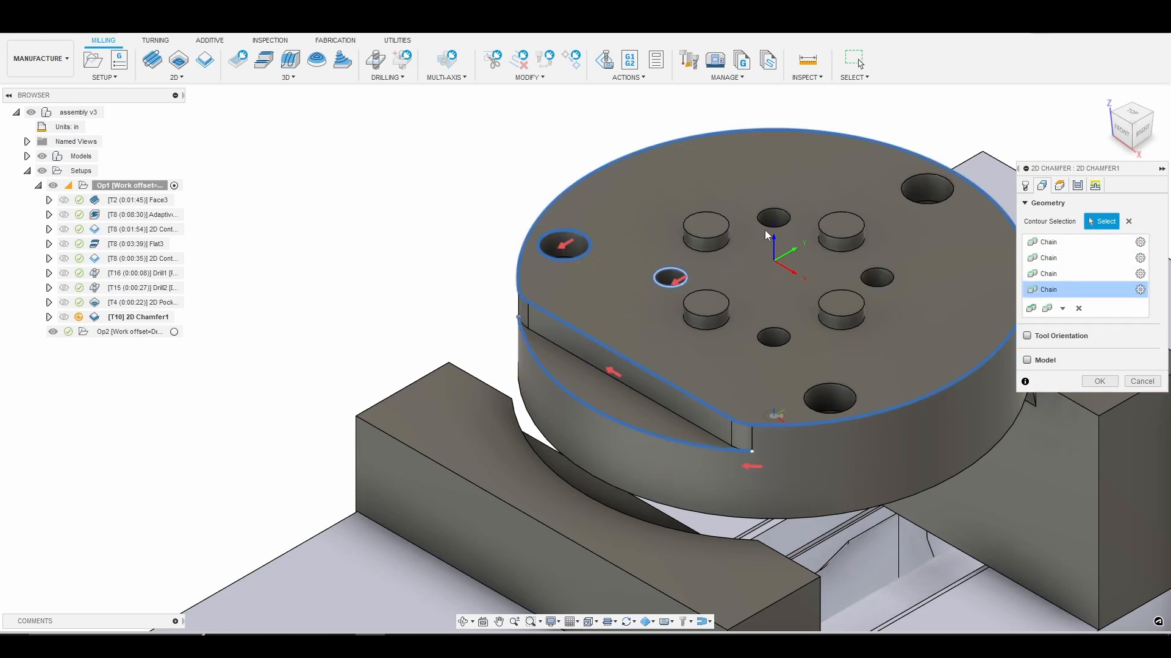
click(767, 230)
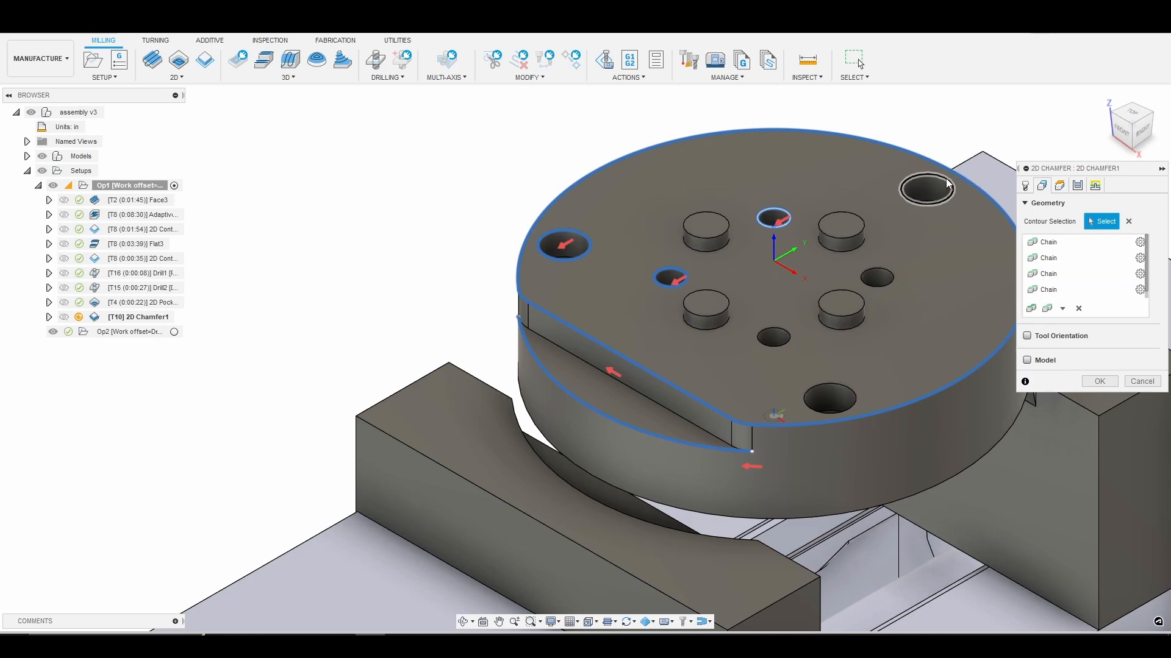
click(947, 191)
click(879, 279)
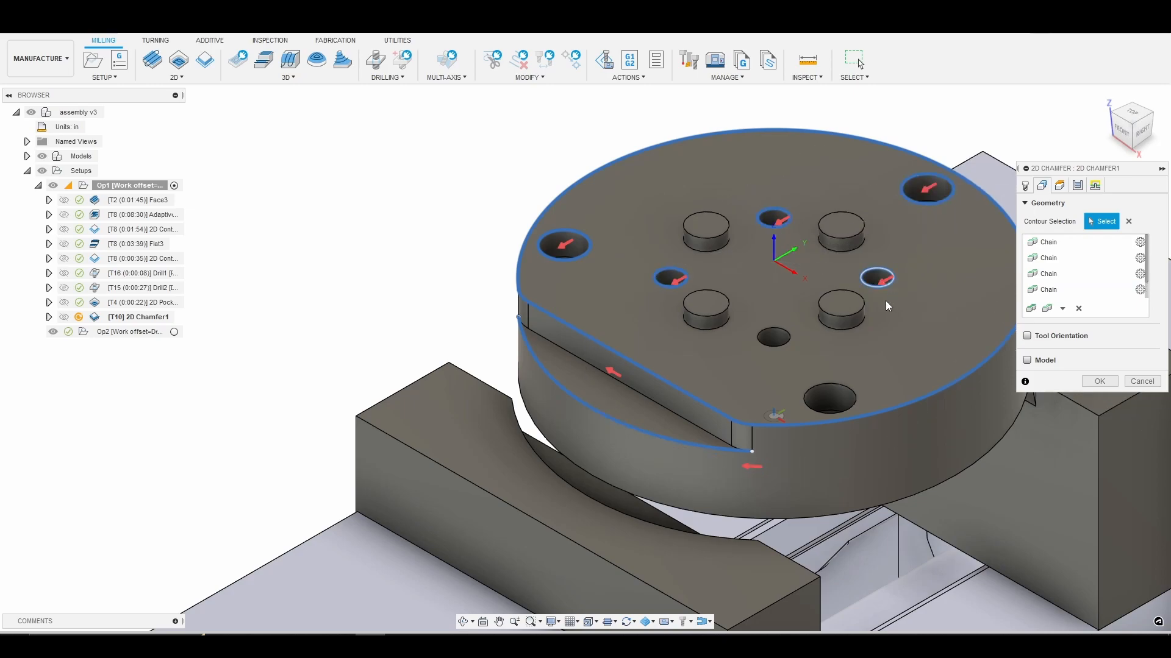
click(772, 337)
click(818, 390)
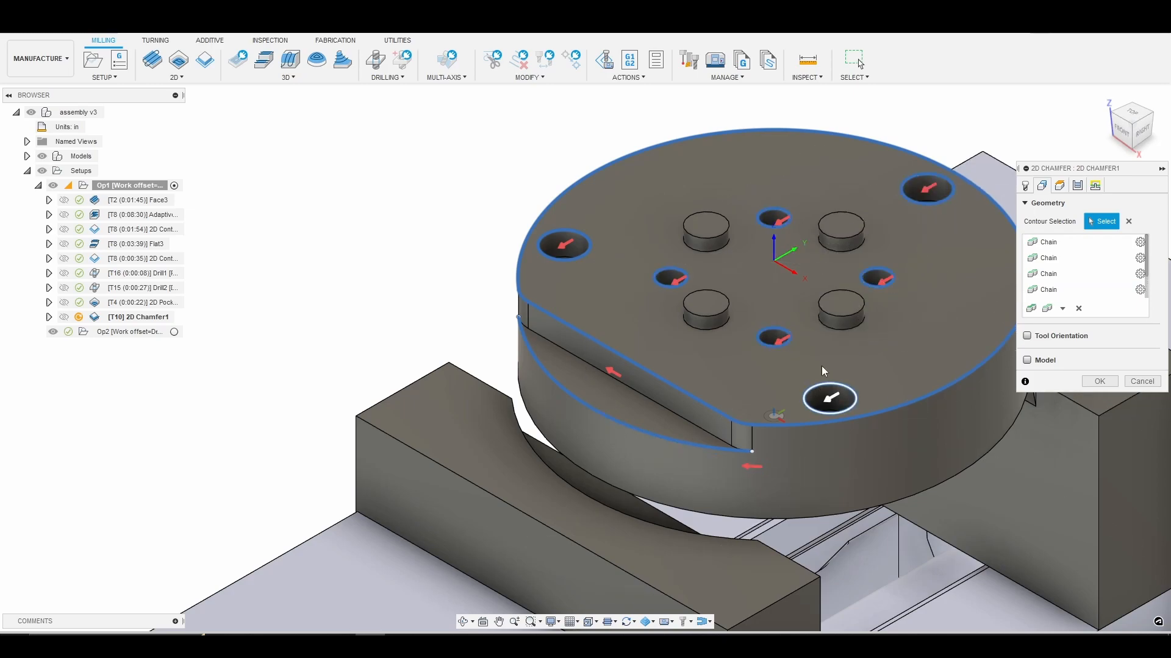
Add the top edges of the four round bosses to the chamfer contours.
click(840, 320)
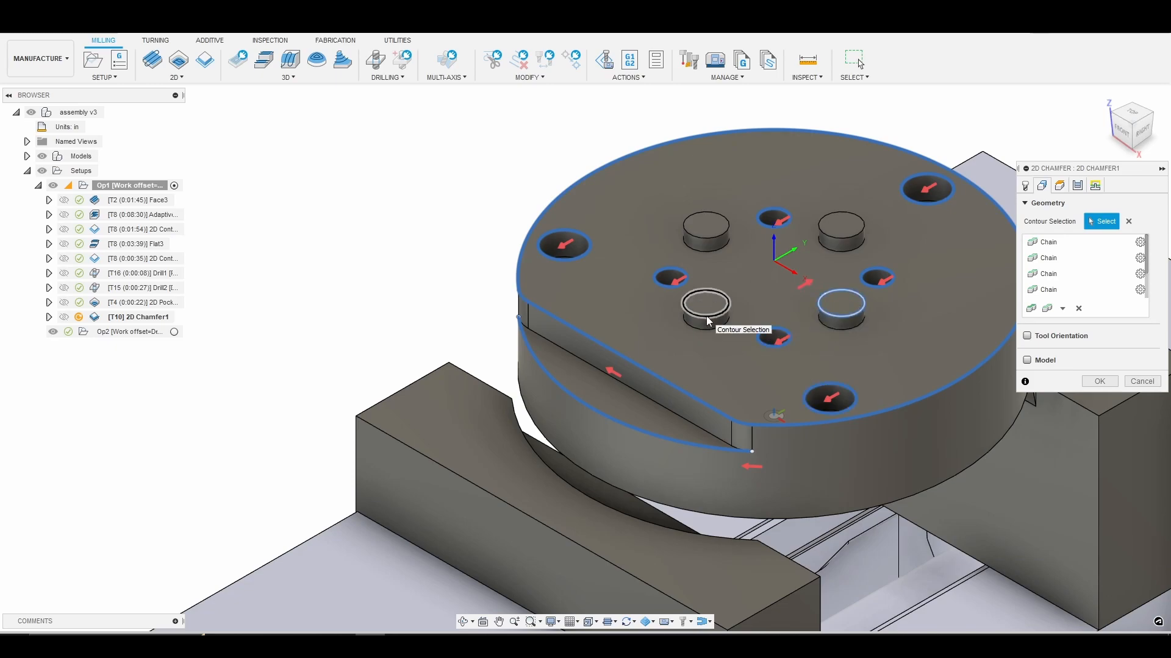
click(716, 239)
click(832, 238)
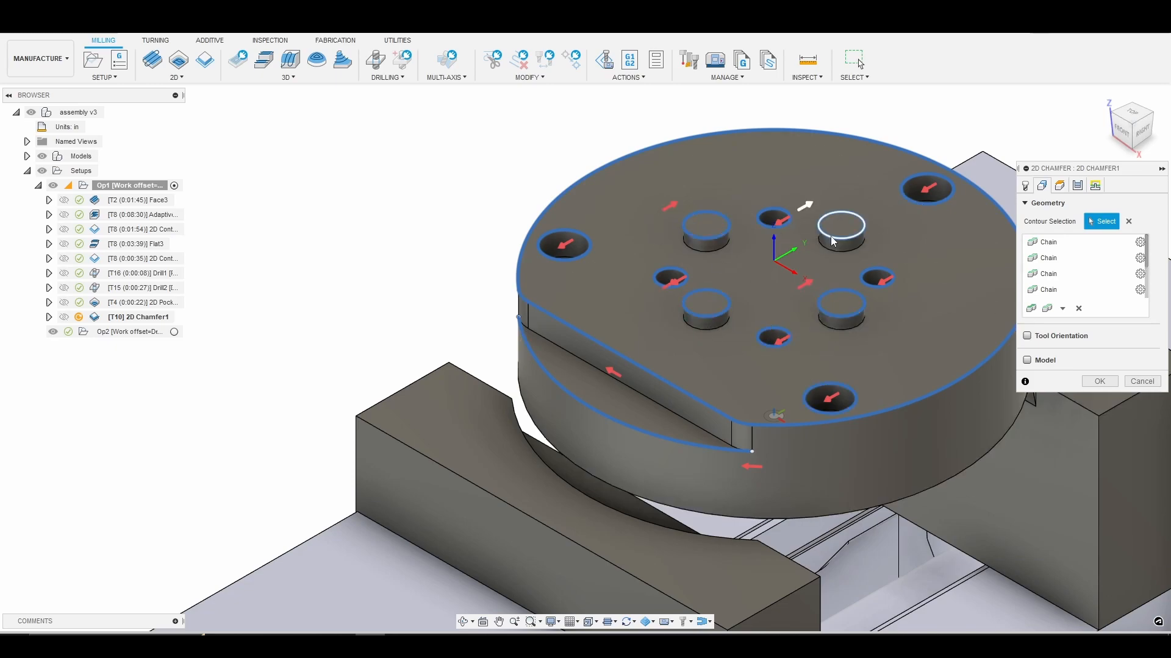
scroll(898, 270, down, 2)
scroll(900, 271, down, 1)
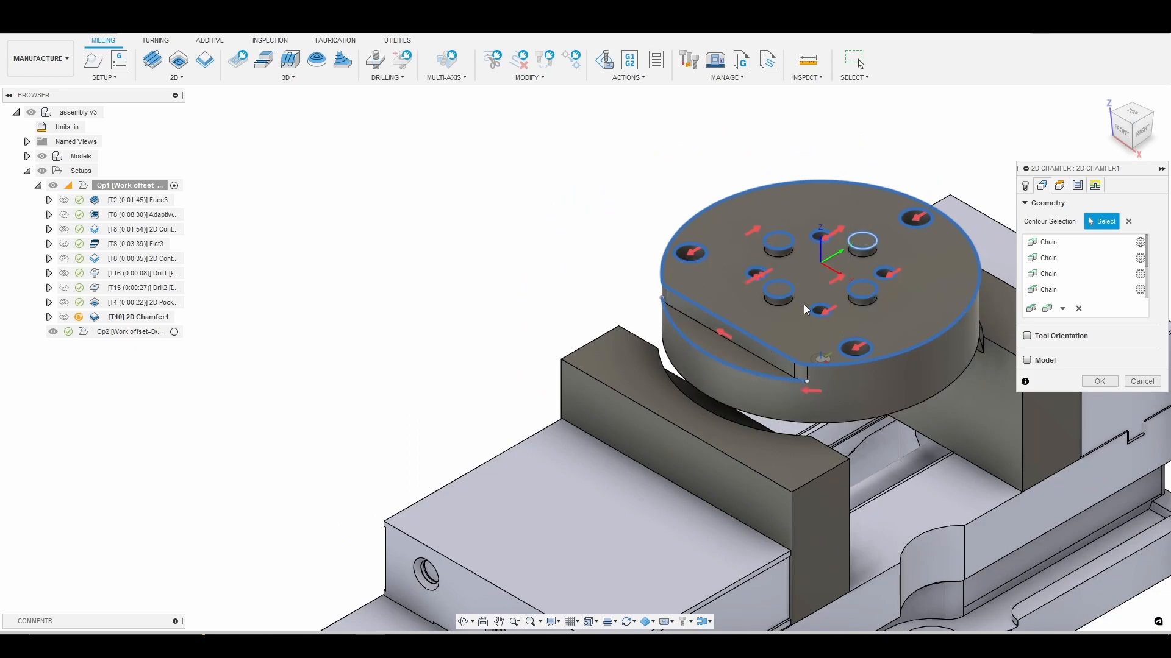
Set the chamfer operation's Top Height reference to Model top.
click(1060, 186)
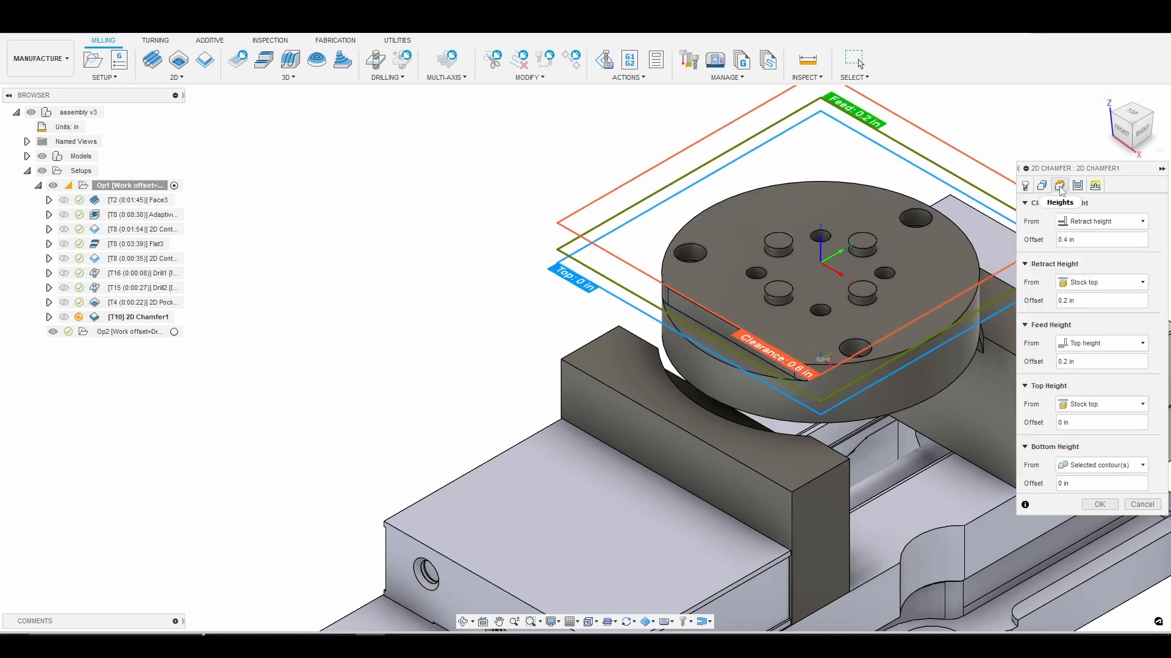
click(1125, 405)
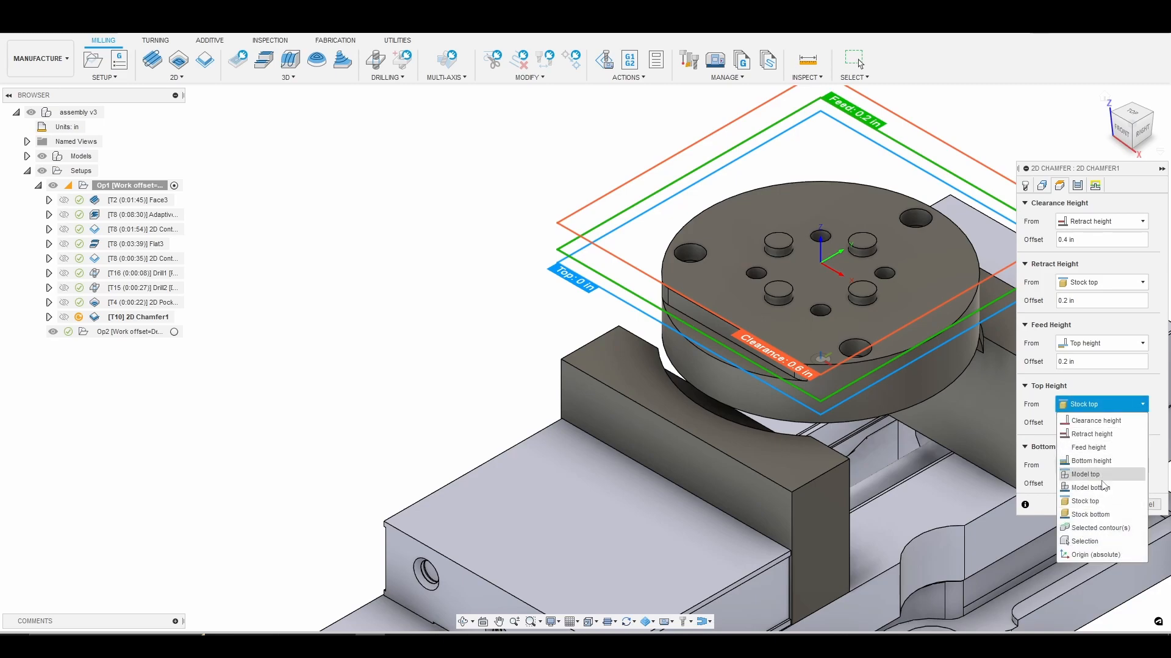
click(1094, 475)
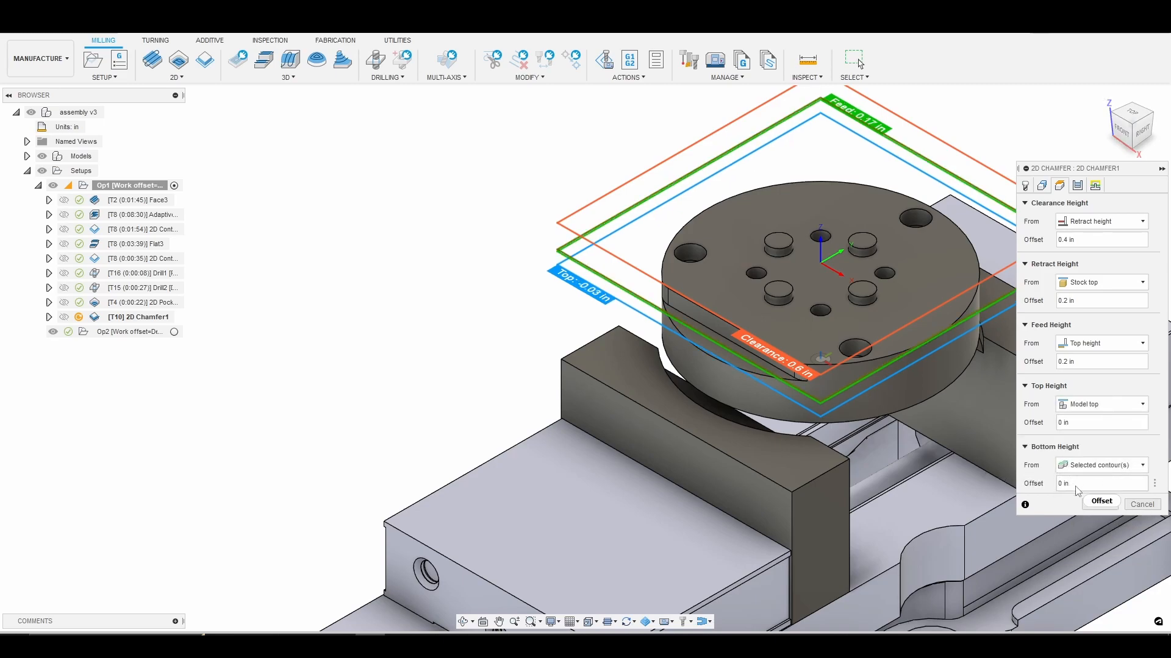
Enable Smoothing and Feed Optimization for the chamfer, use a 45° lead-in sweep angle, and generate the toolpath.
click(1079, 185)
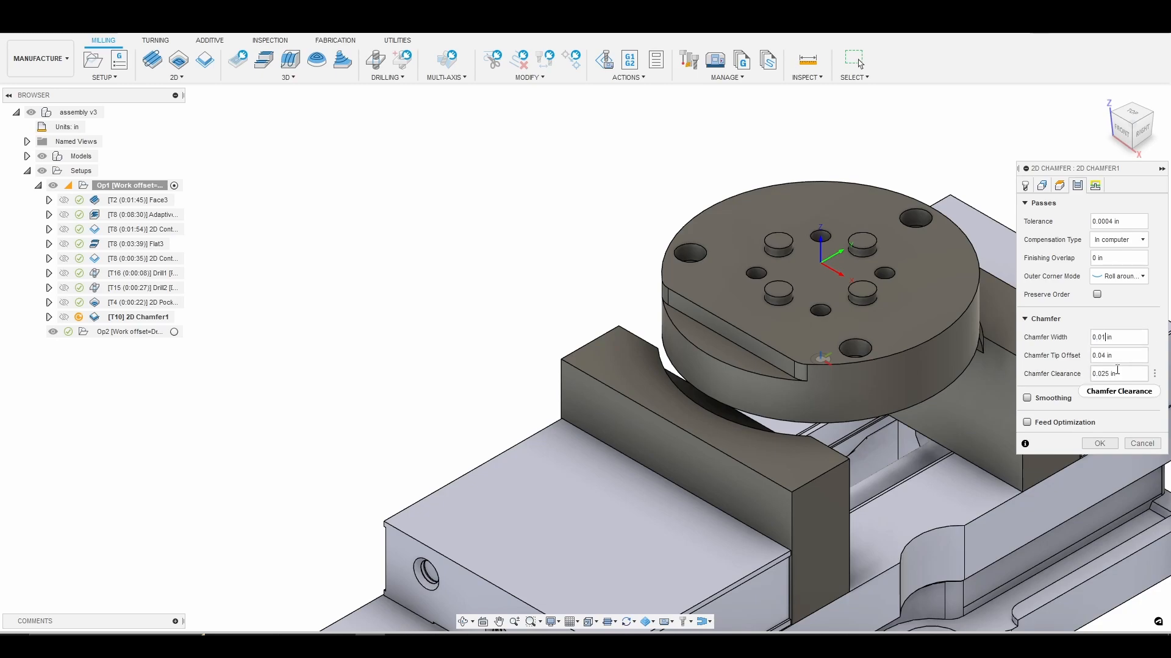
click(1027, 398)
click(1036, 440)
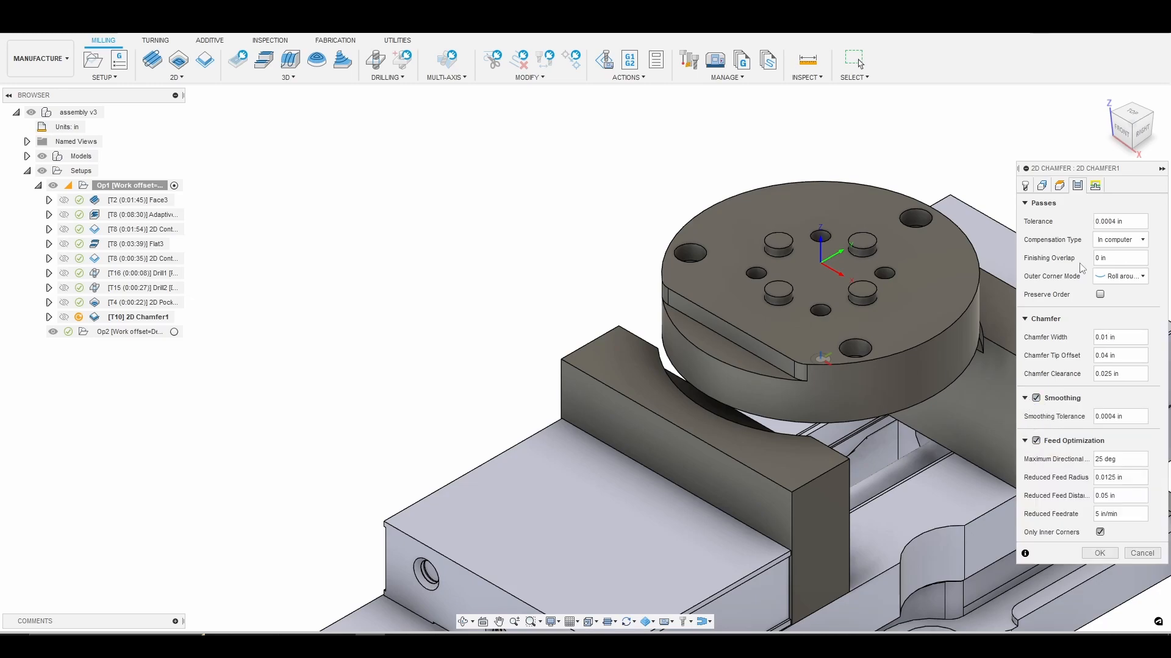
click(1095, 186)
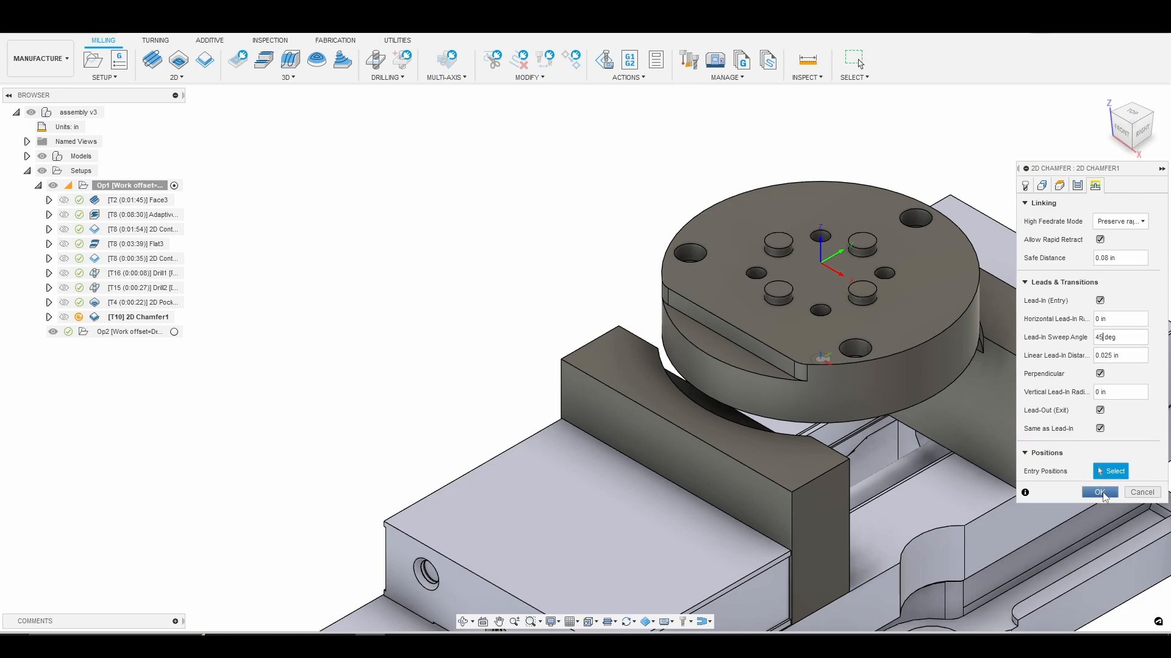
click(1101, 493)
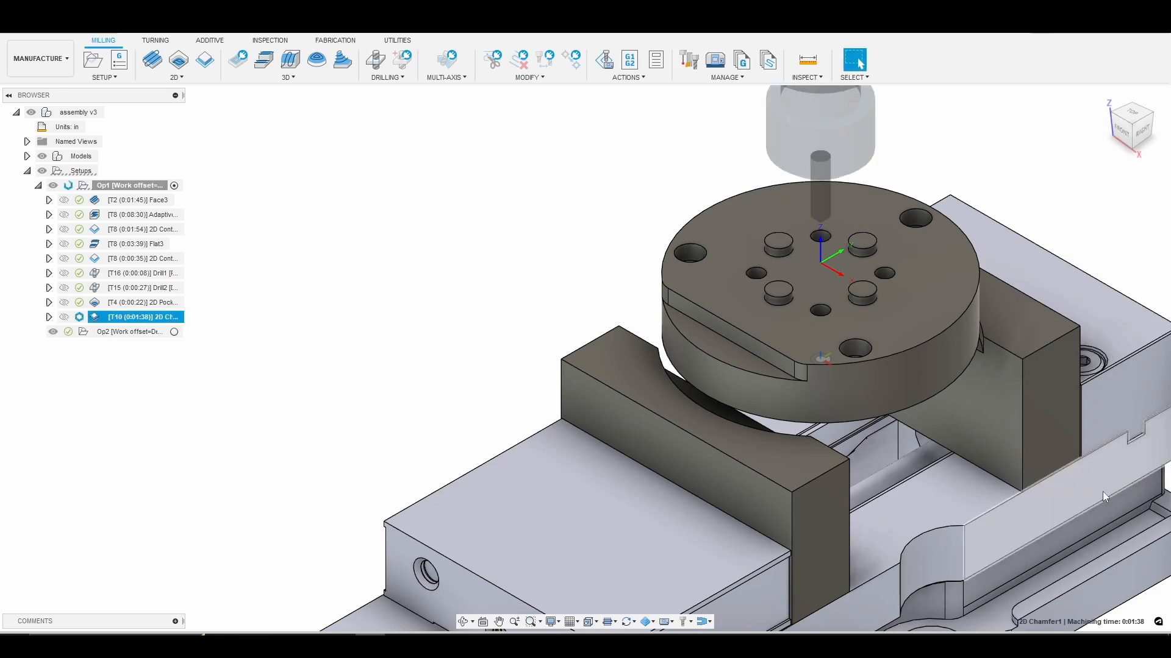
Simulate the 2D Chamfer operation to its end at adjusted playback speed, then exit and return to the home view.
right_click(151, 325)
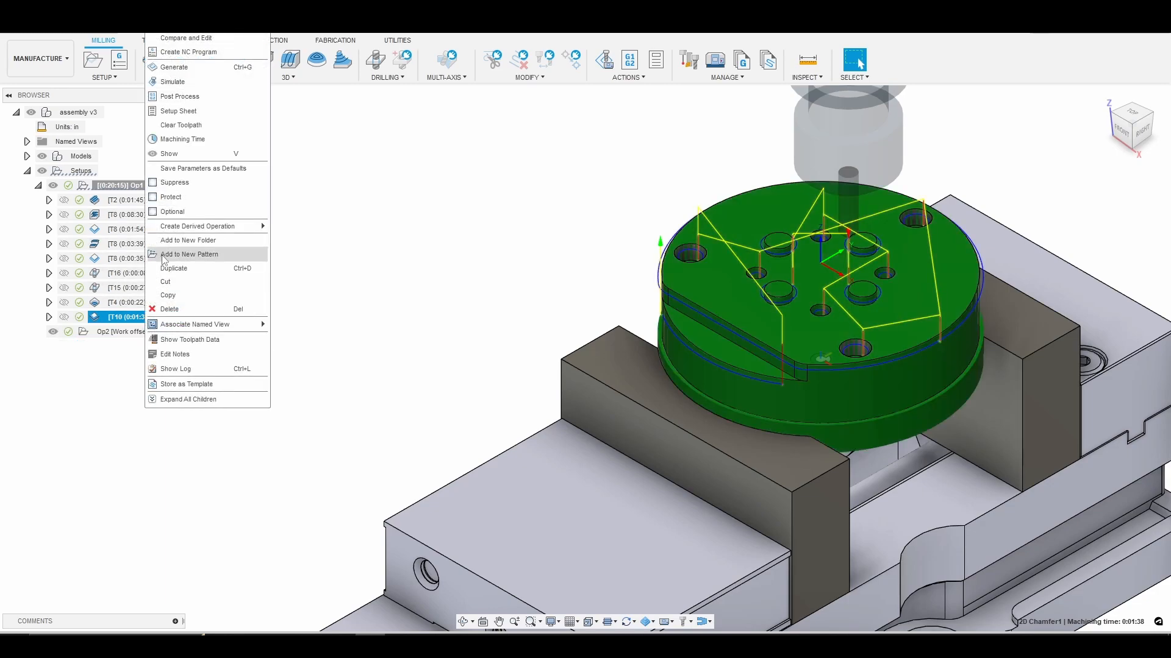
click(180, 83)
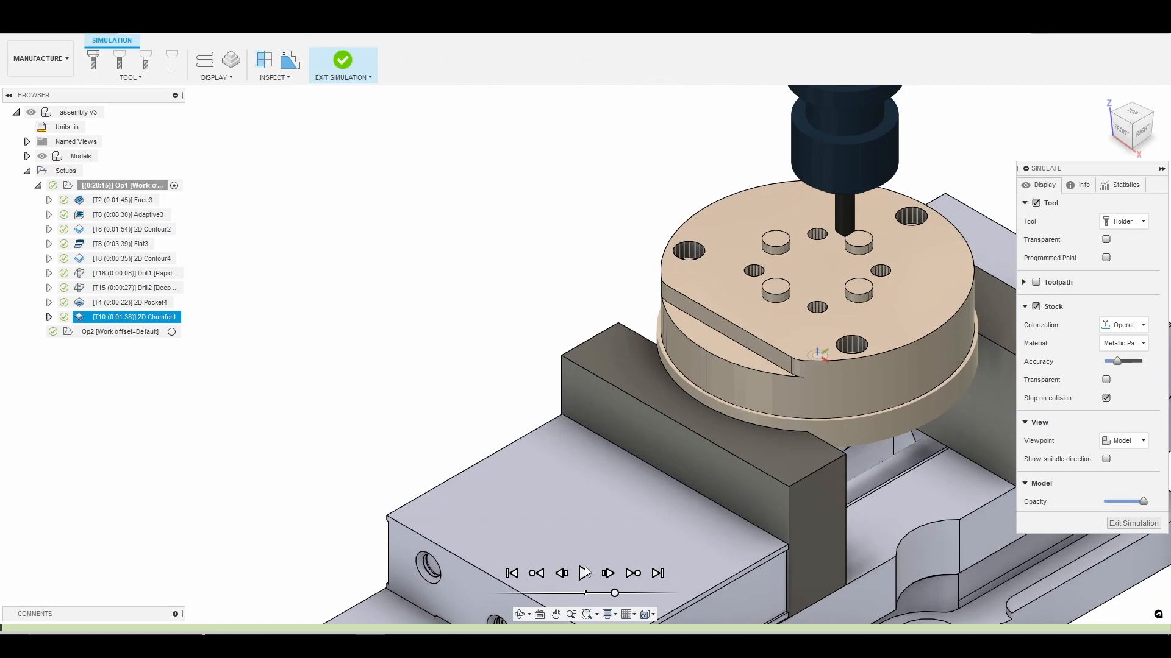
click(585, 574)
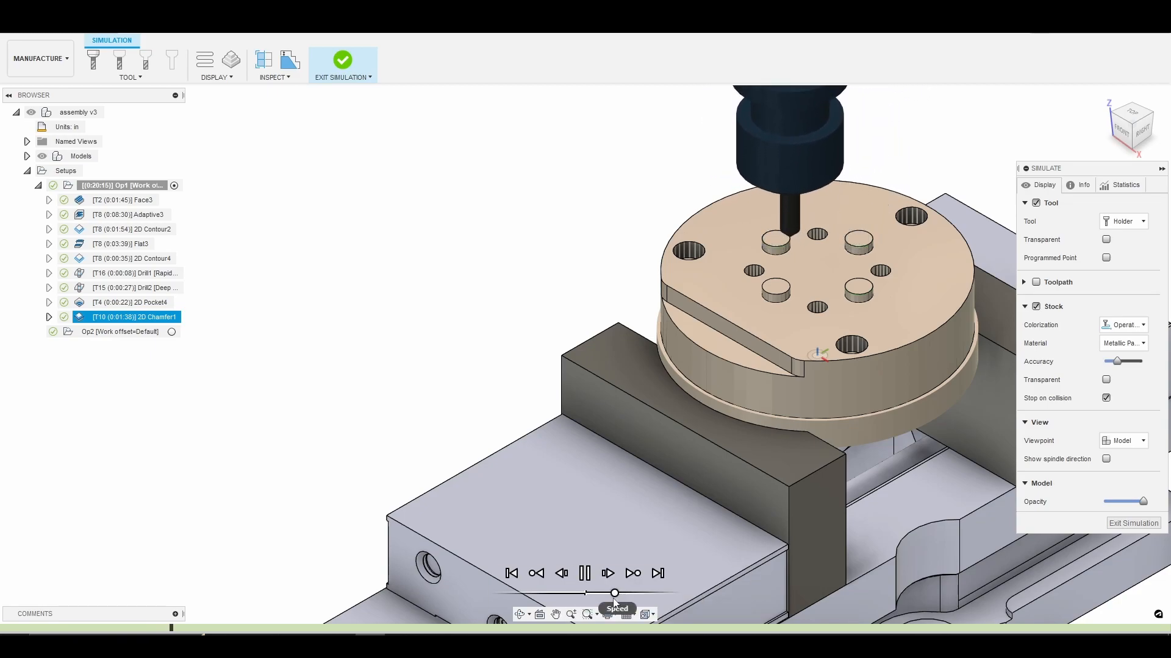
drag(615, 594, 621, 594)
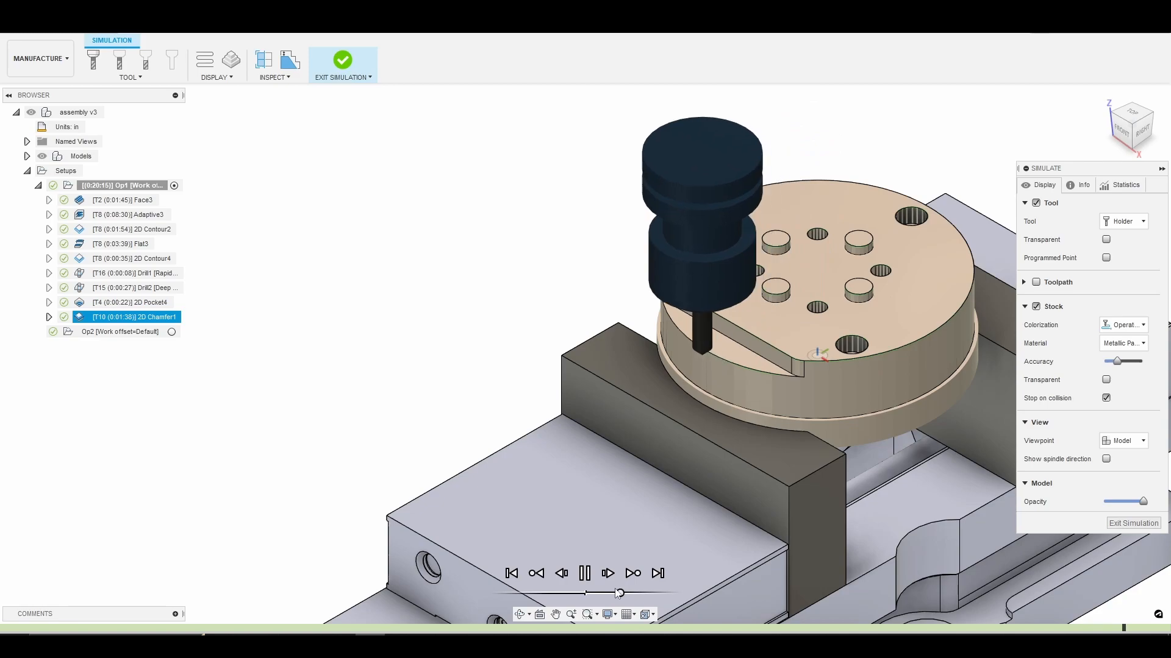
click(619, 593)
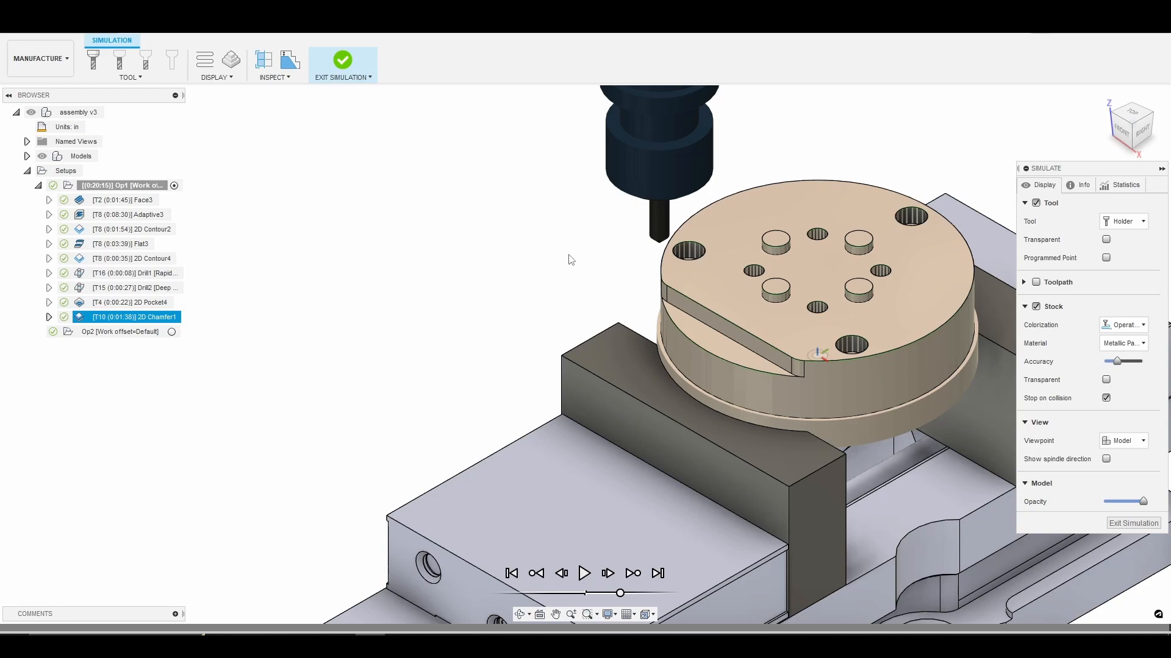
click(1132, 523)
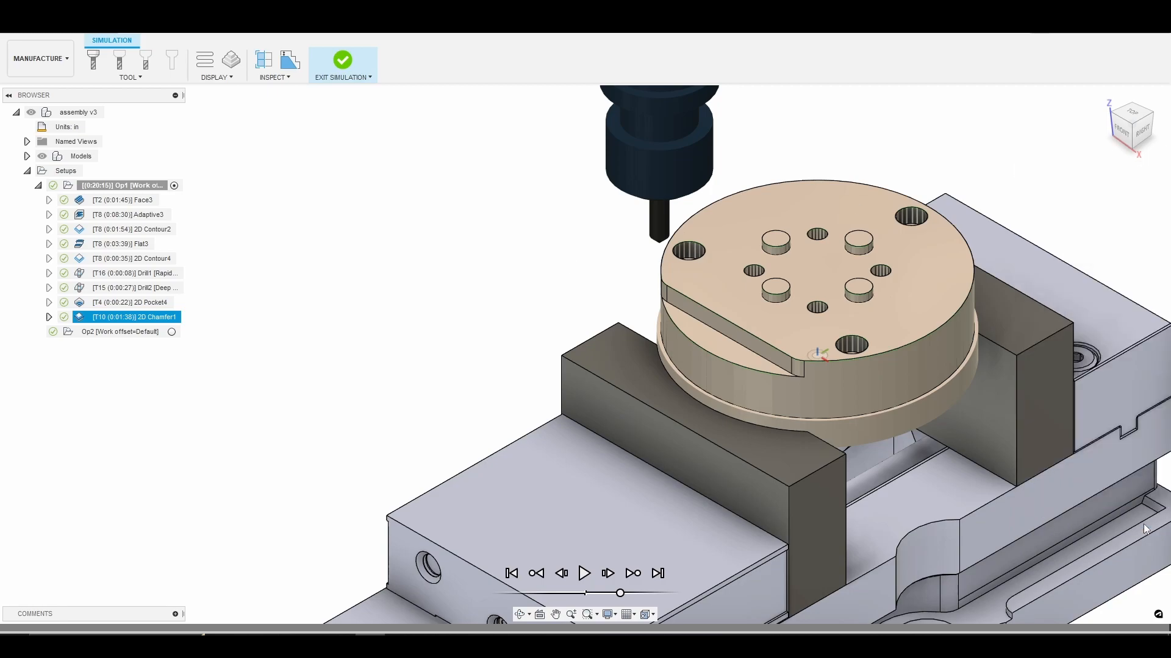
click(1104, 97)
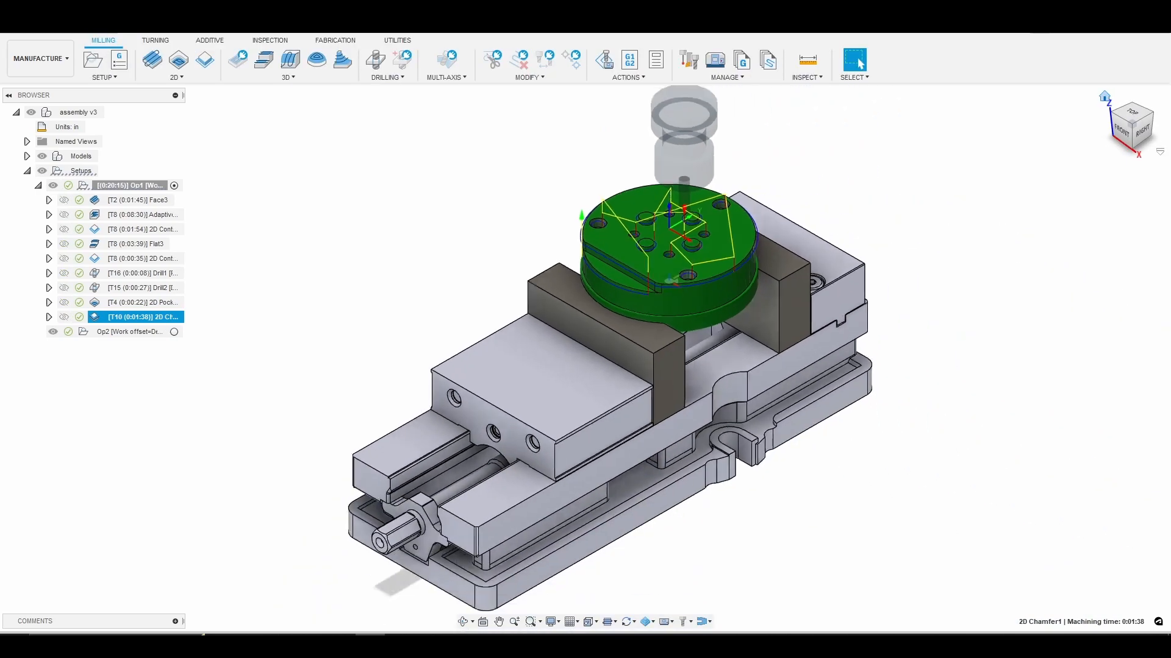